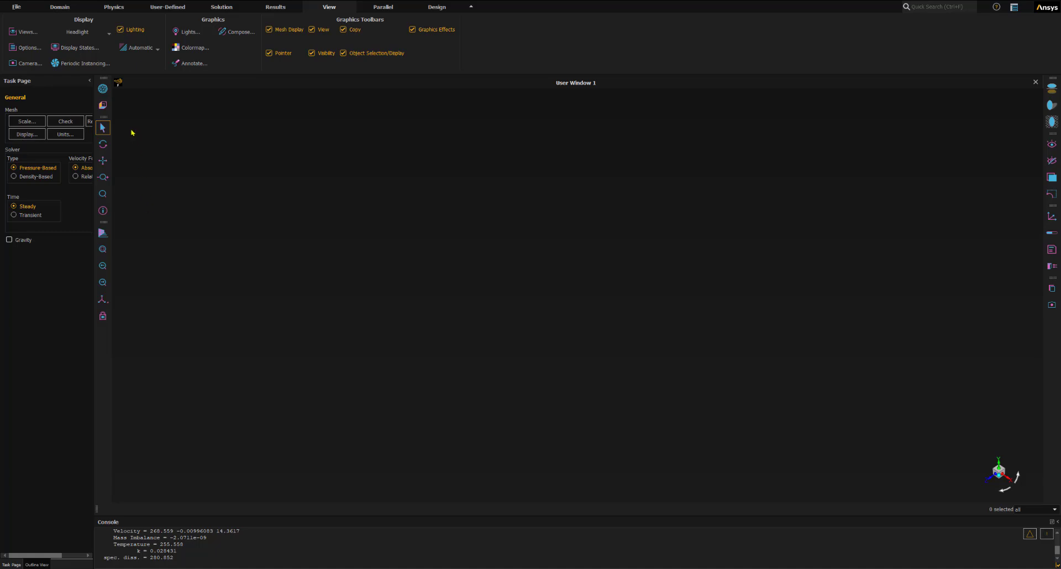
- Display the mesh on all listed surfaces with faces and all edges shown
click(103, 88)
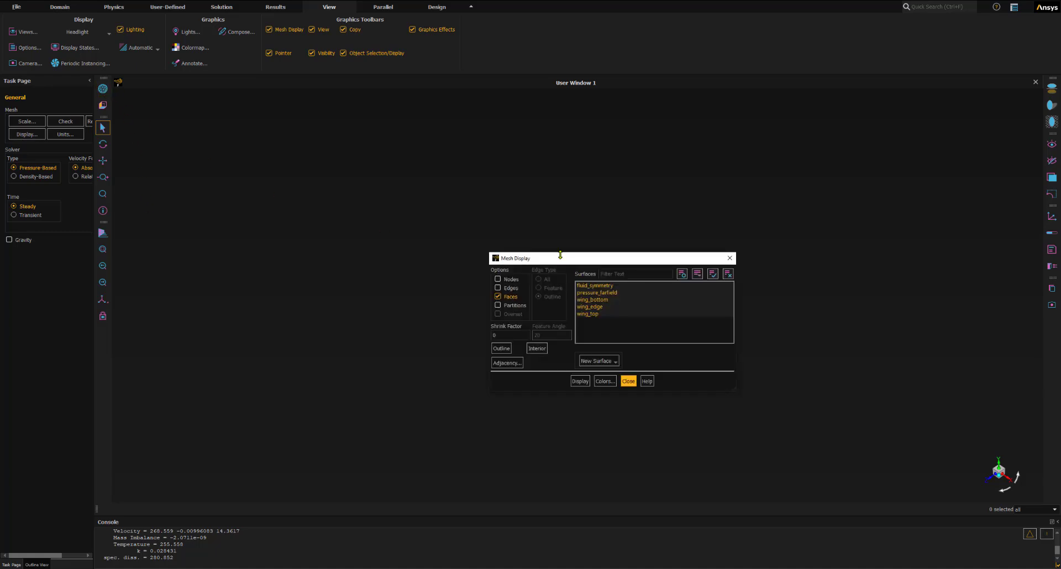
drag(560, 255, 144, 157)
click(181, 321)
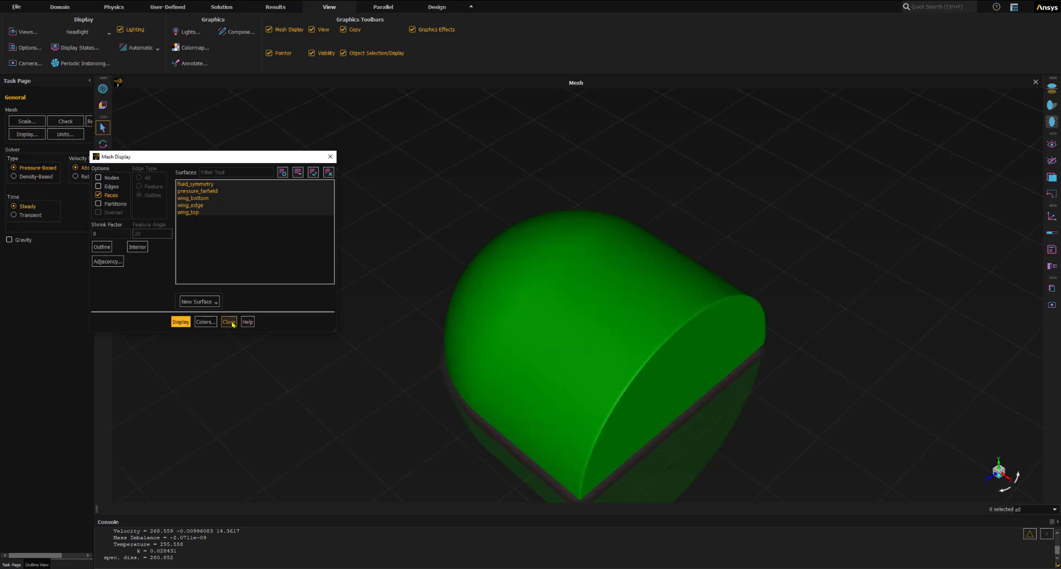
click(229, 322)
click(98, 186)
click(181, 322)
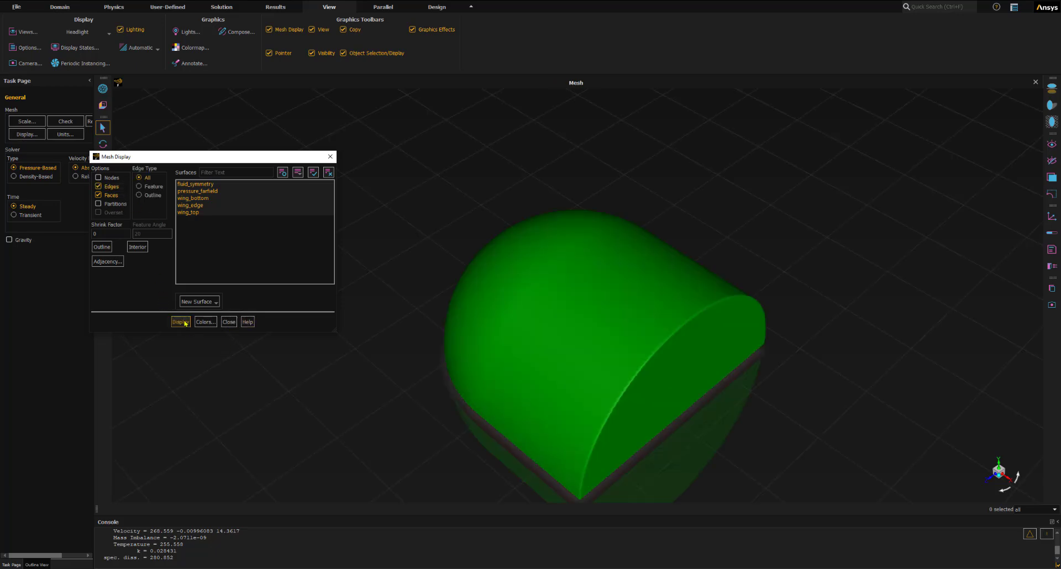
click(229, 321)
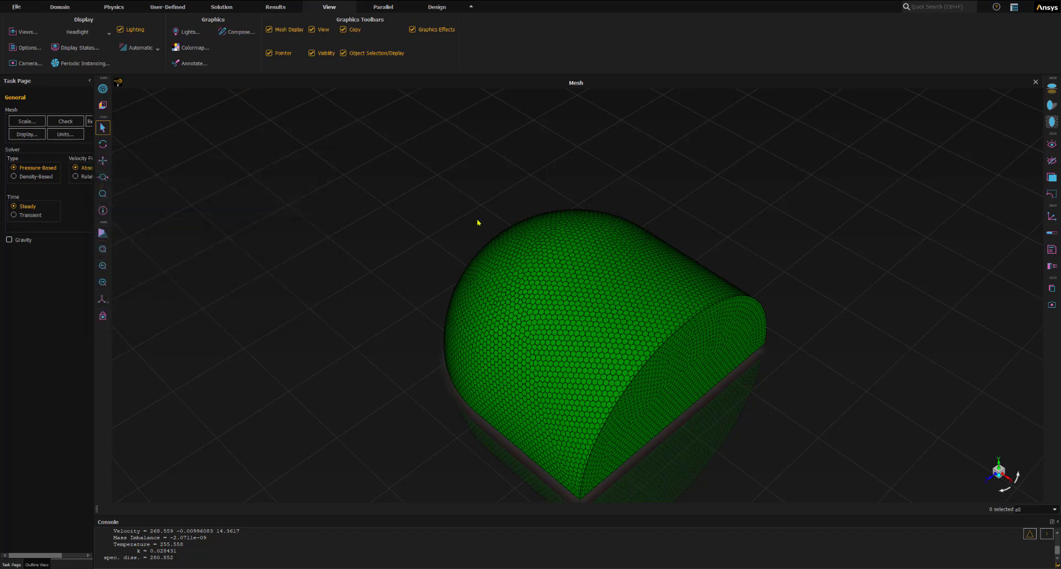
- In the scene composition, turn off the visibility of edges, perimeter edges and nodes for pressure_farfield
click(231, 32)
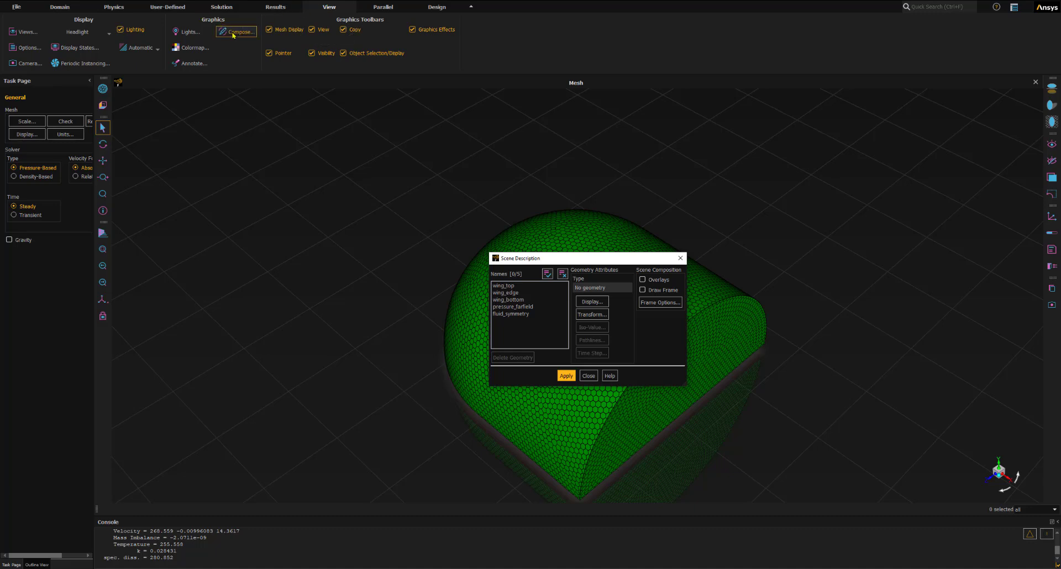
drag(527, 264, 140, 193)
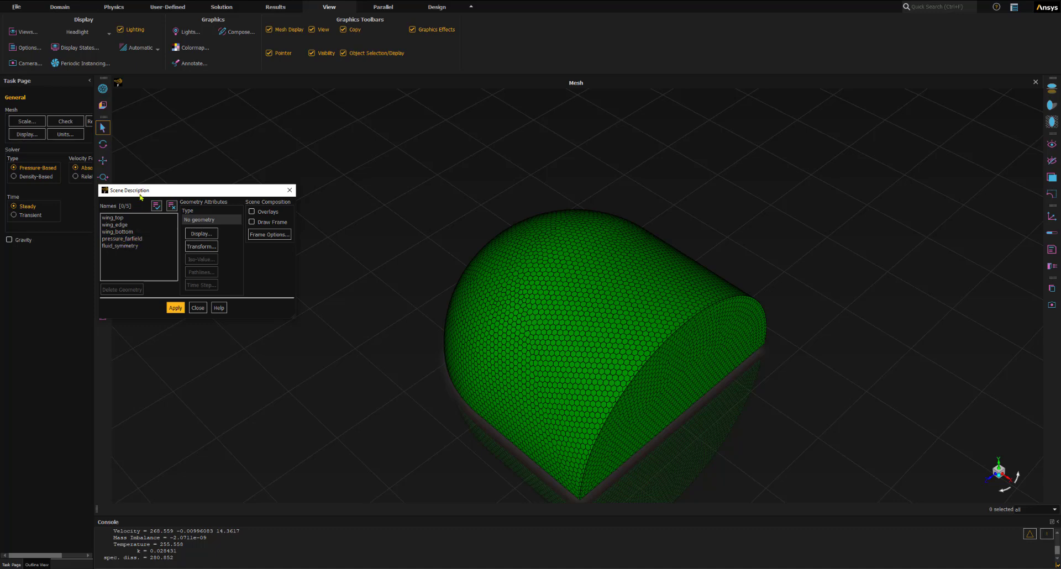
click(125, 240)
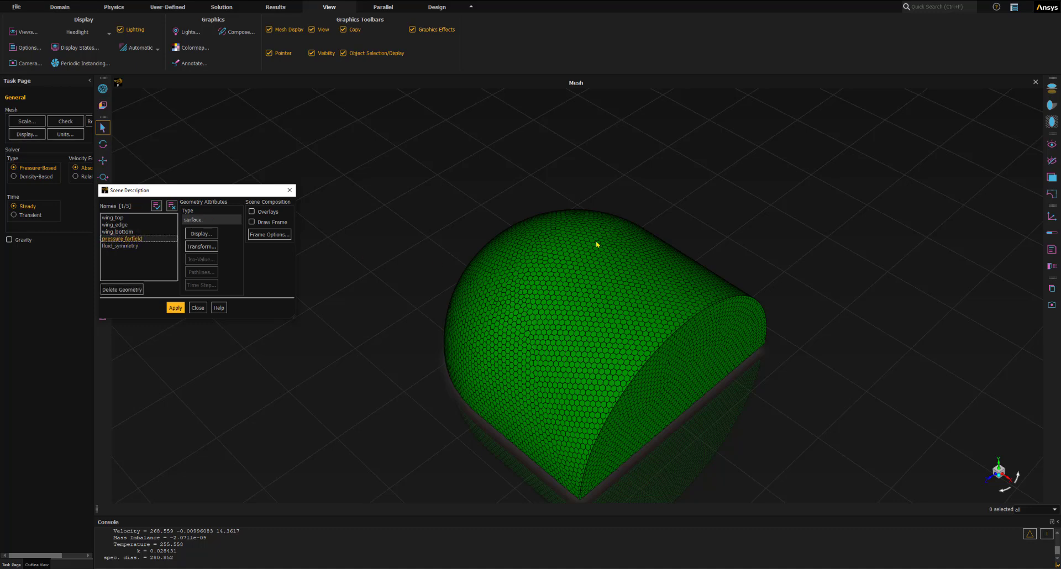
click(200, 238)
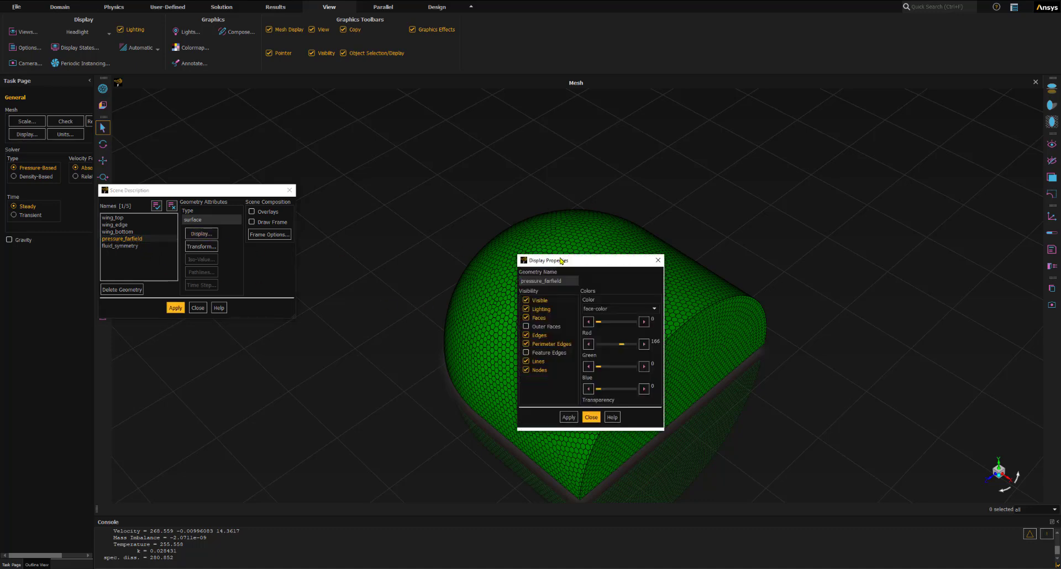
drag(559, 260, 280, 181)
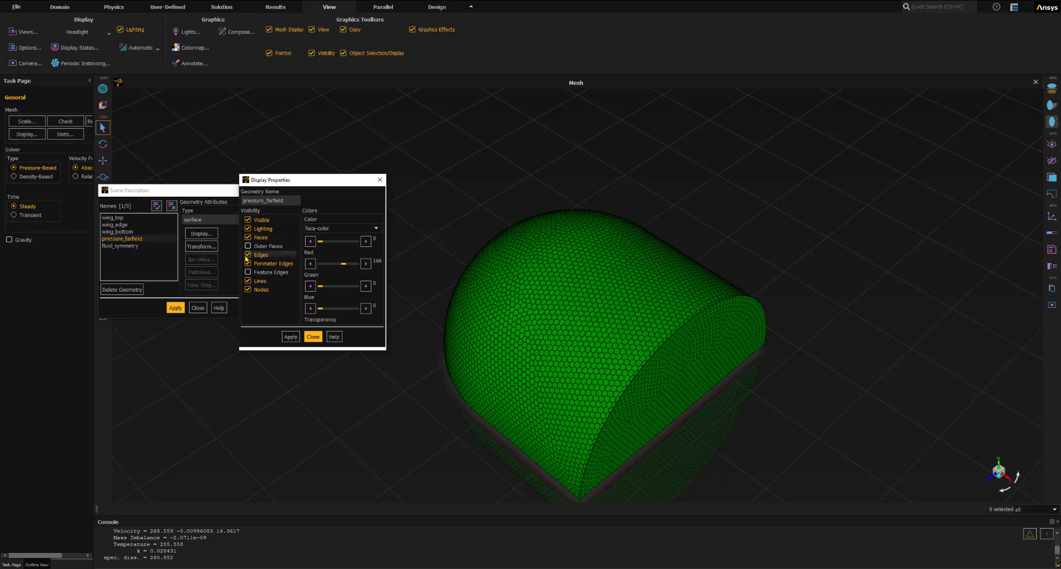
click(248, 255)
click(248, 264)
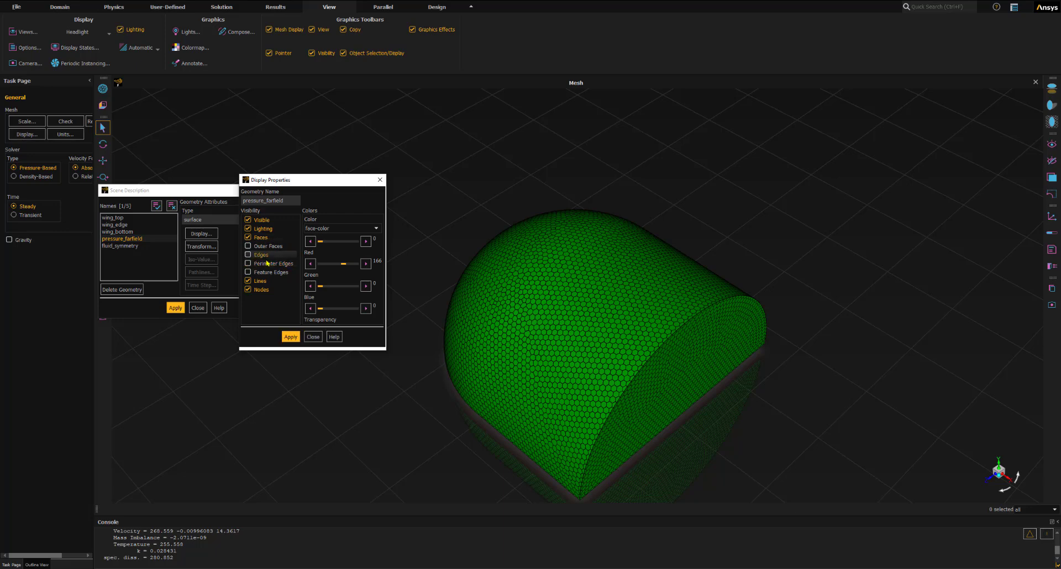
click(248, 290)
- Set the pressure_farfield face transparency to 70 and apply the display properties to the scene
drag(322, 311, 347, 310)
click(290, 336)
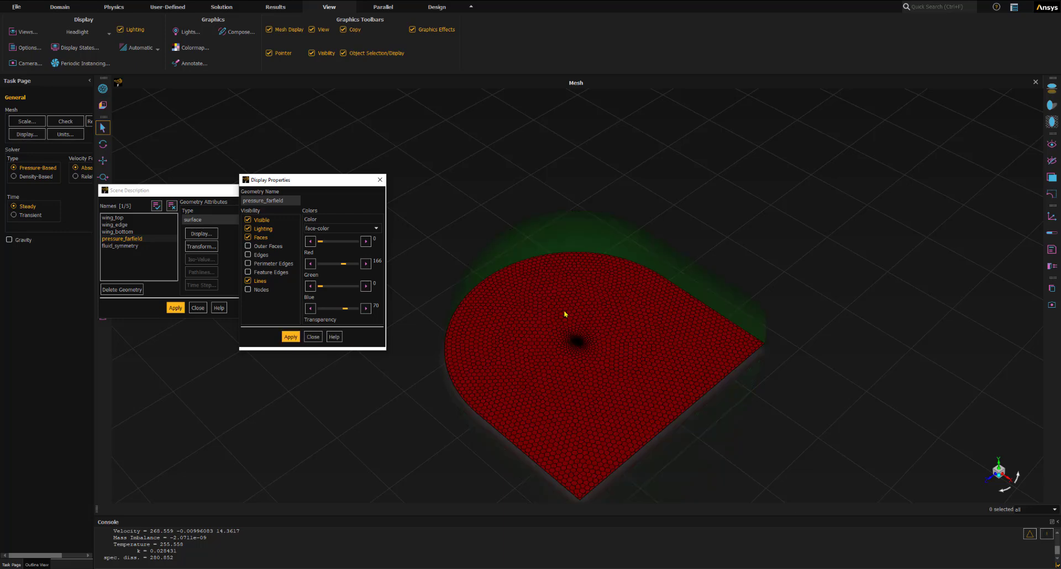
click(313, 337)
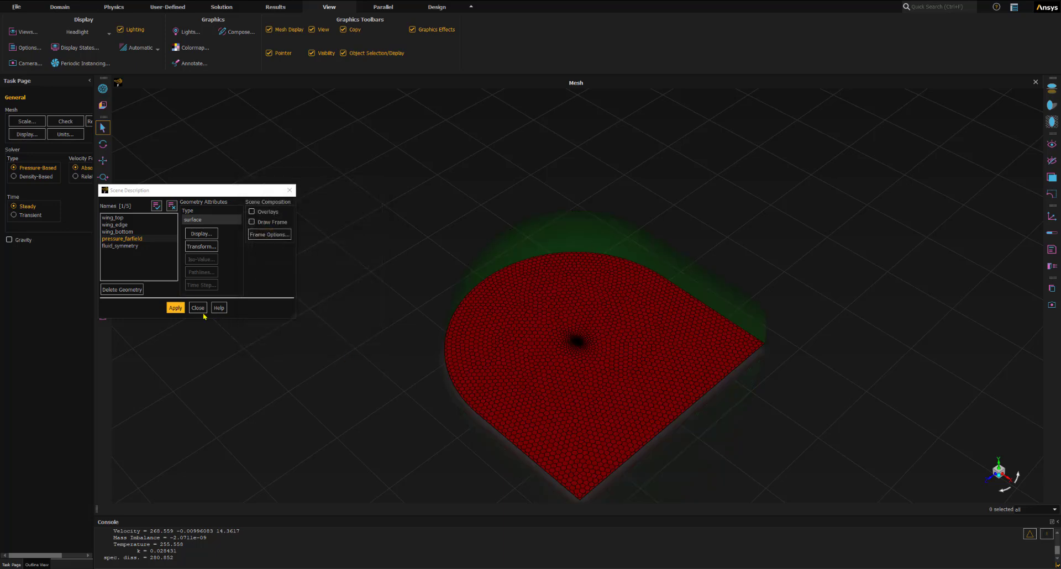
click(198, 308)
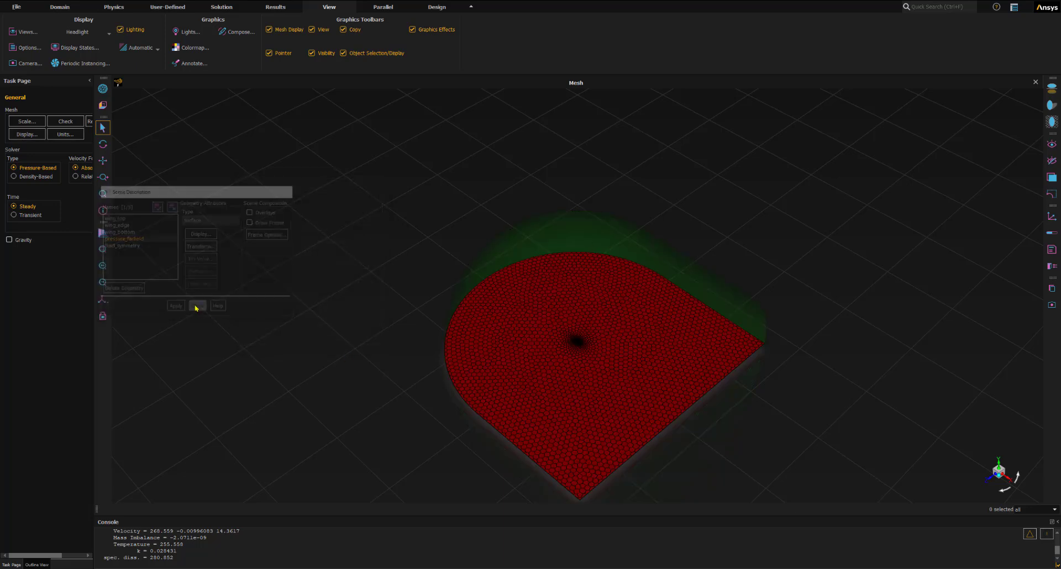
- Examine the wing and the surrounding symmetry-plane mesh in an isometric view
click(102, 300)
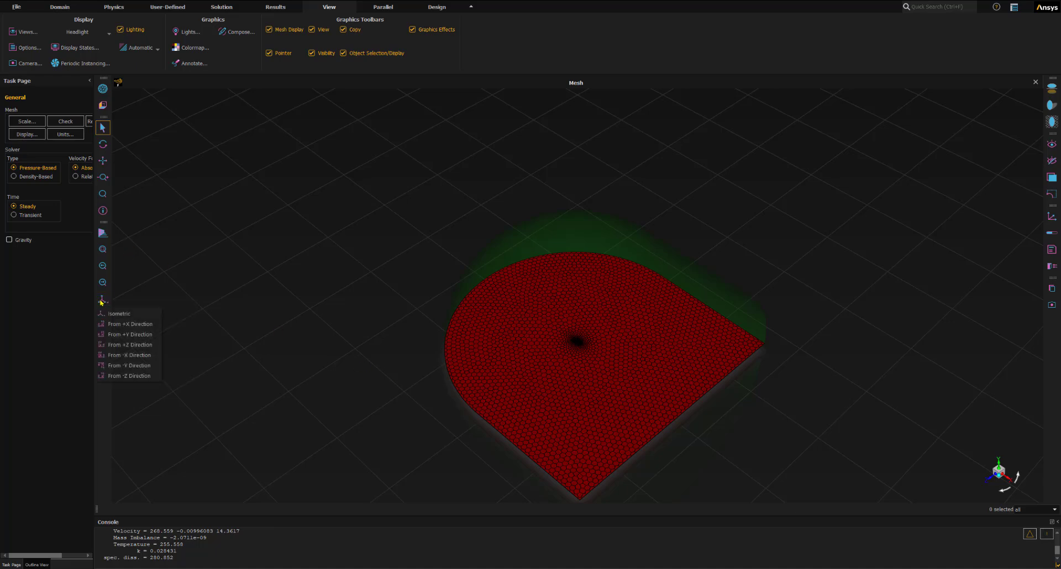
click(111, 315)
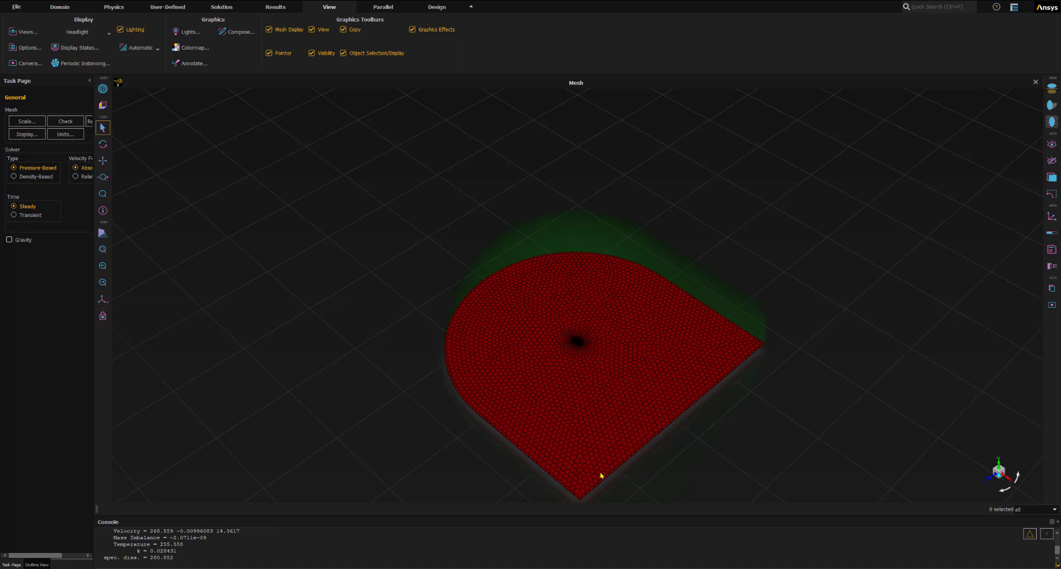
scroll(568, 353, up, 5)
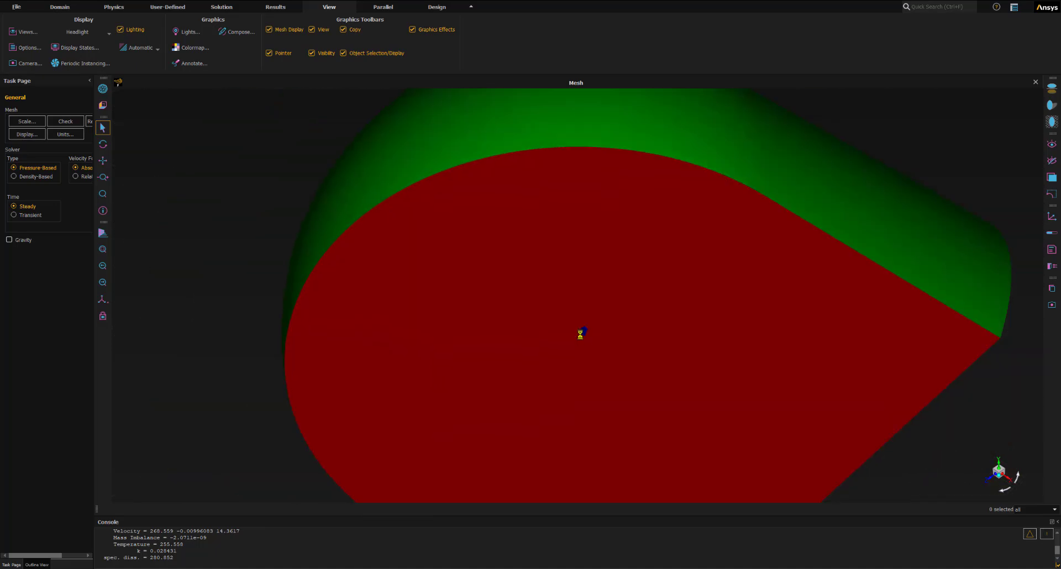
scroll(586, 338, up, 5)
scroll(586, 336, up, 5)
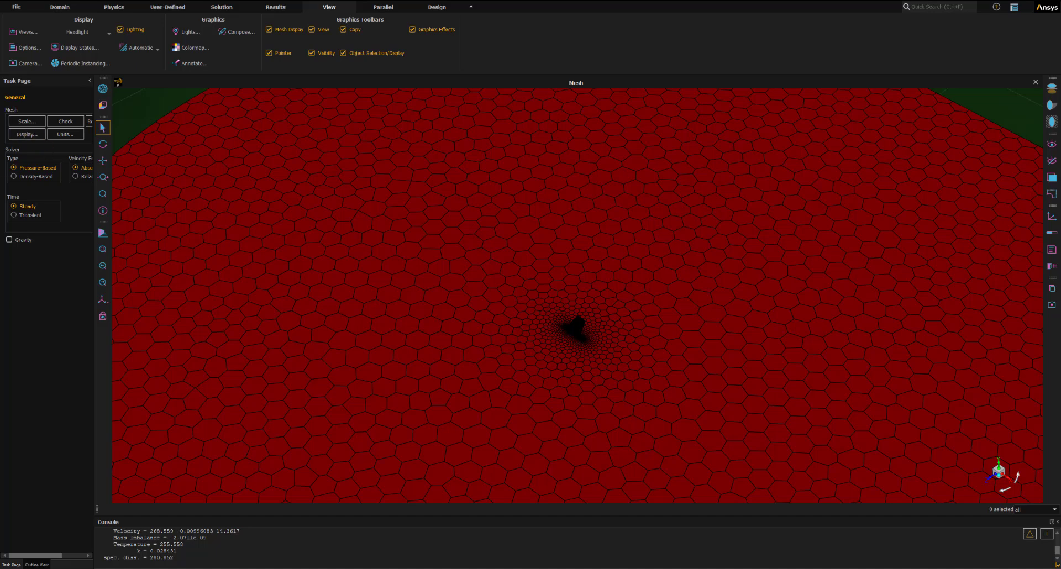
scroll(577, 344, down, 5)
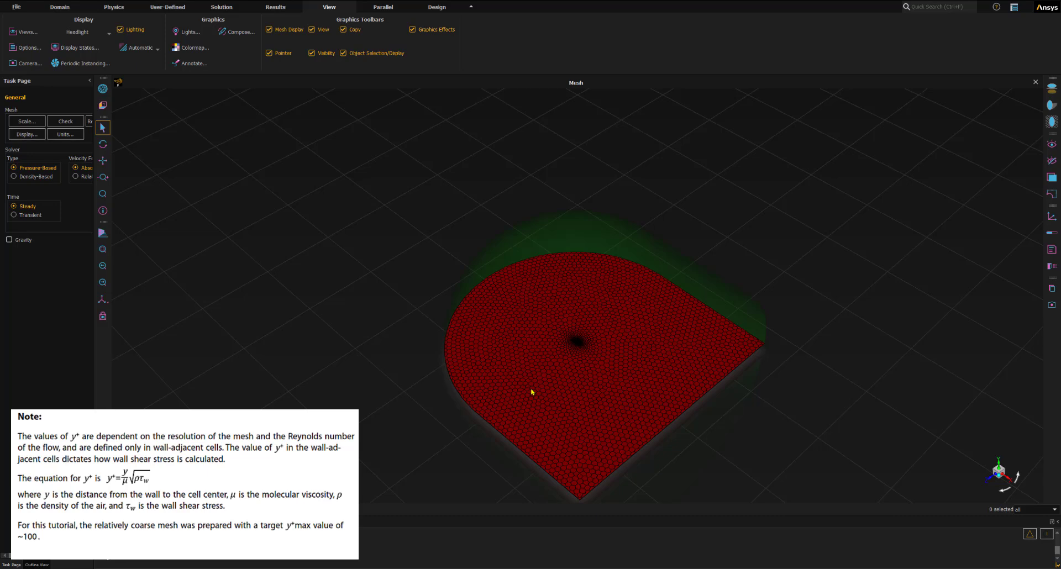
scroll(585, 348, up, 10)
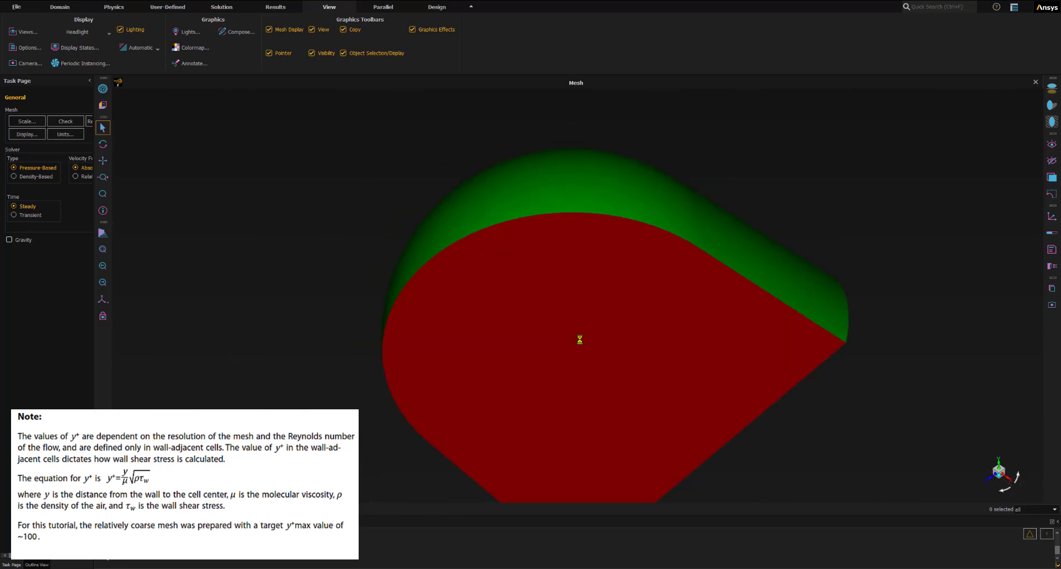
scroll(558, 337, up, 8)
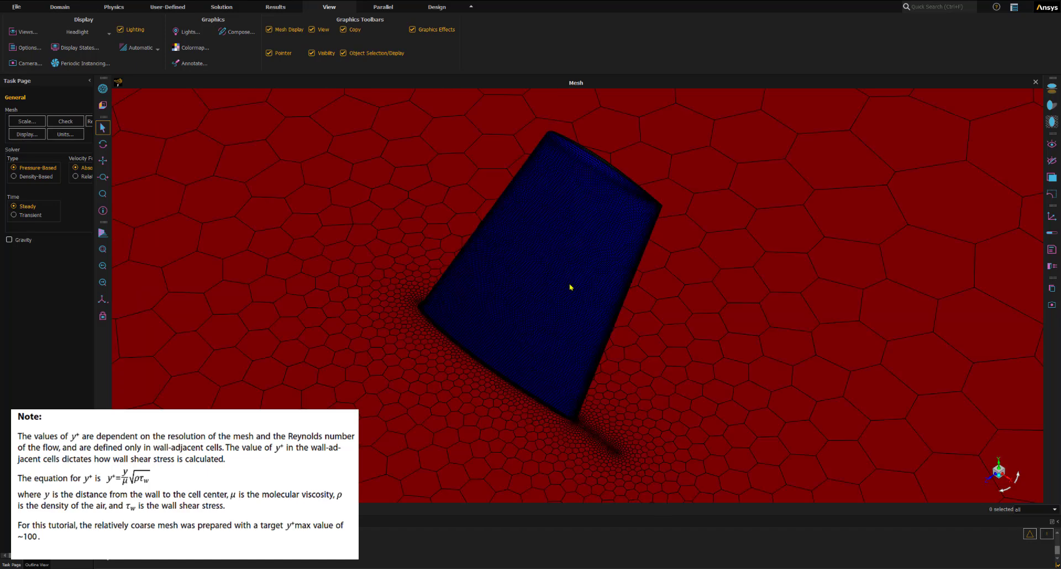
scroll(559, 235, up, 2)
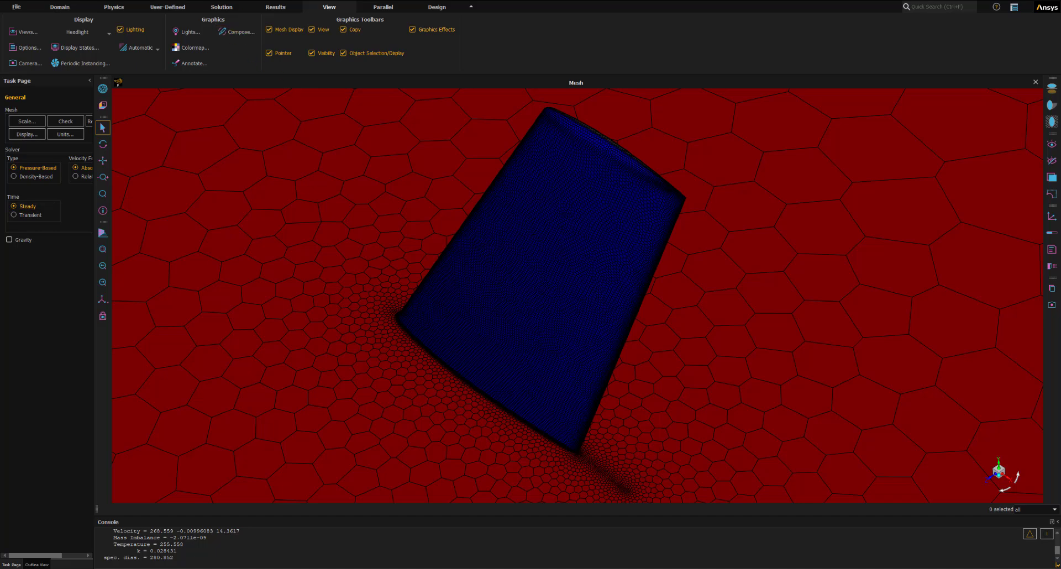
- Create a new contour definition named contour-yplus with node values disabled
click(277, 9)
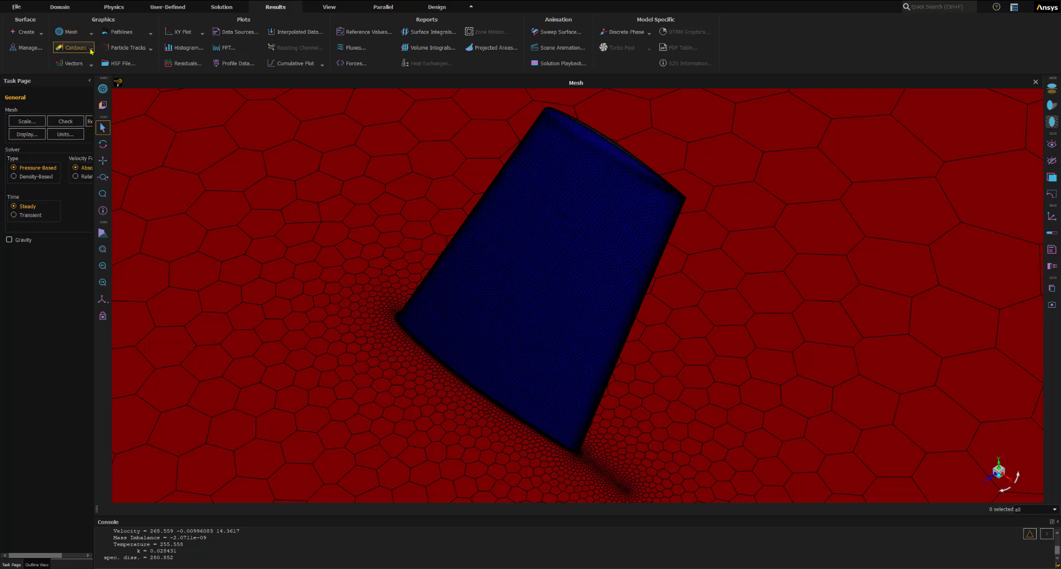
click(92, 49)
click(66, 61)
drag(547, 258, 124, 151)
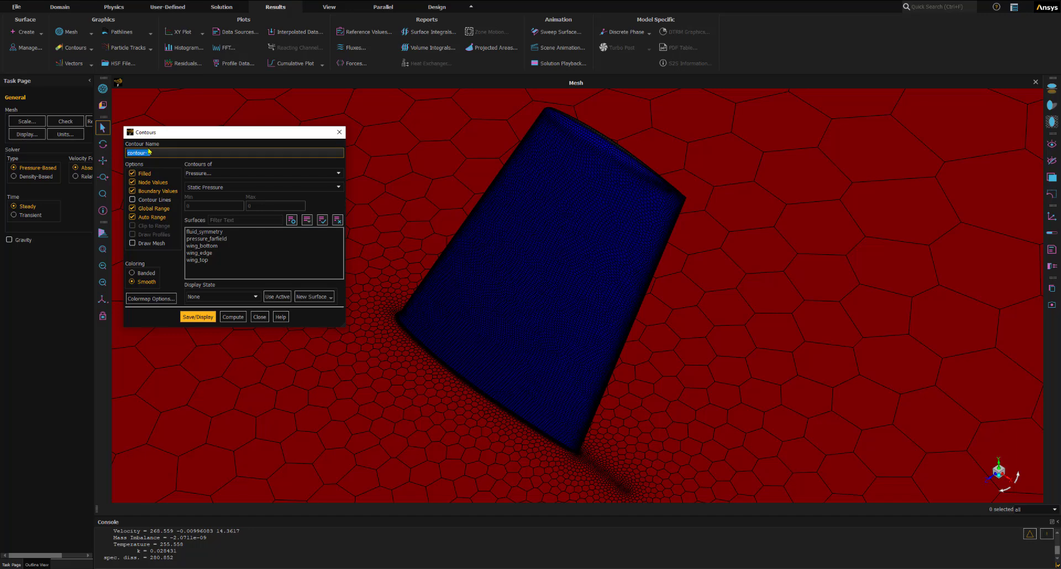
text(contour-yplus)
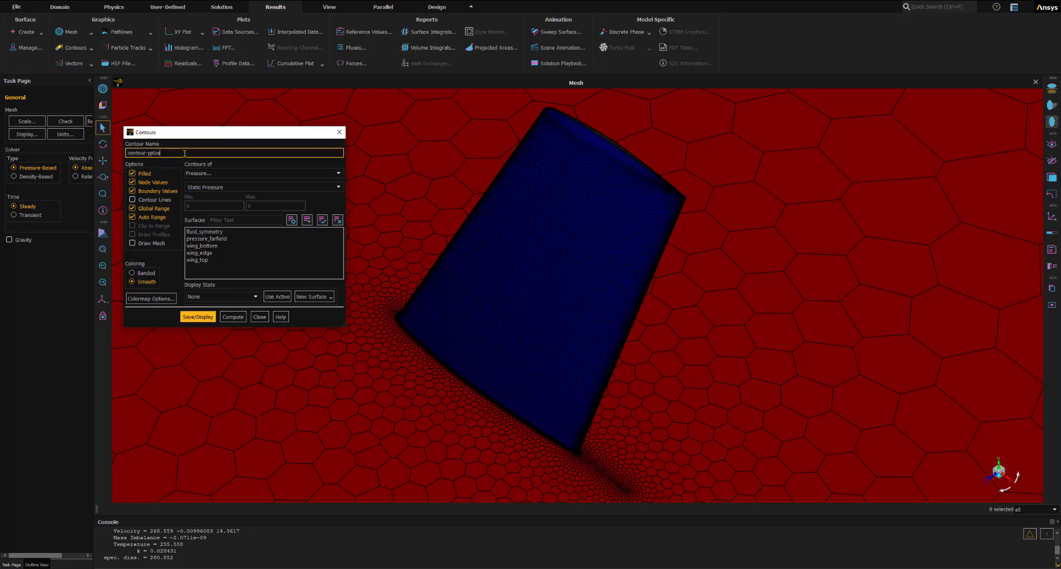
click(133, 182)
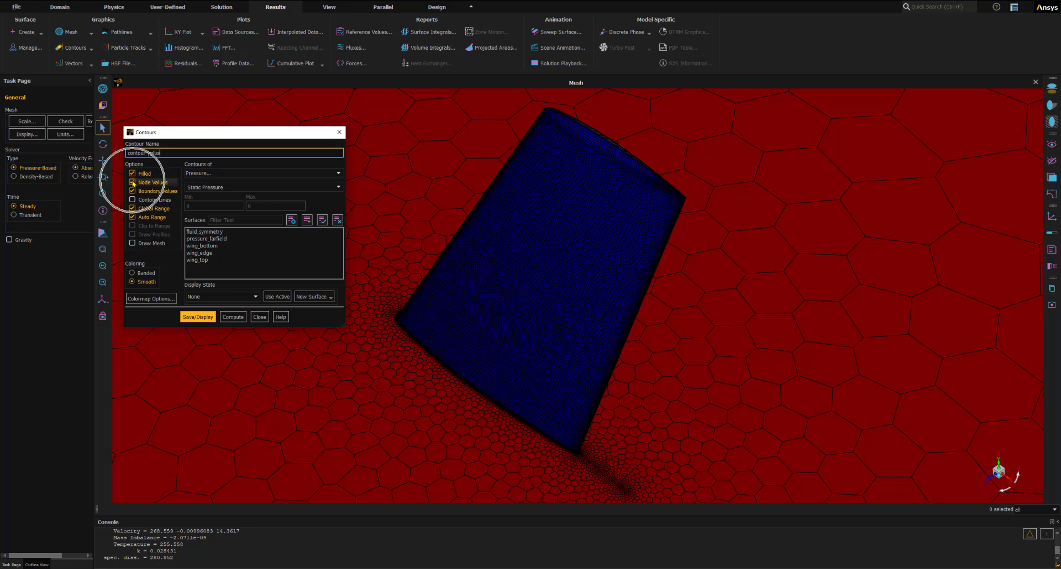
- Set the contour variable to Wall Yplus in the Turbulence category
click(207, 176)
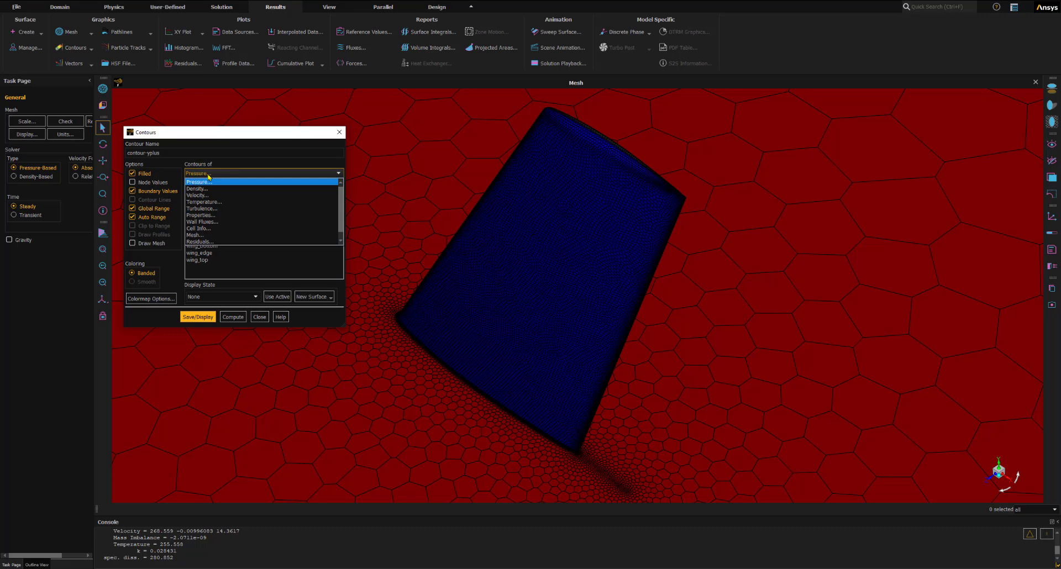
click(211, 210)
click(211, 208)
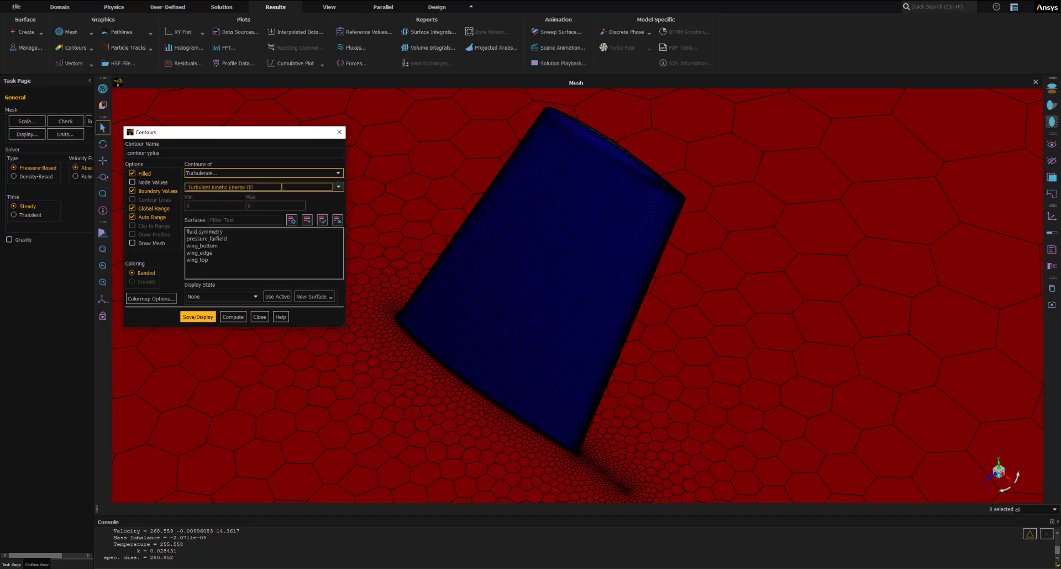
click(339, 187)
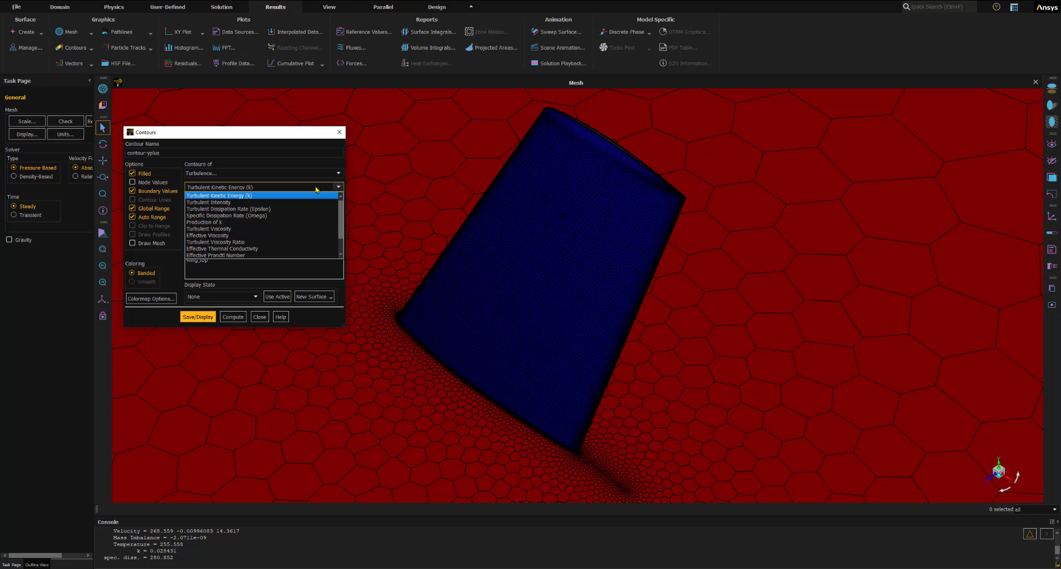
scroll(238, 216, down, 1)
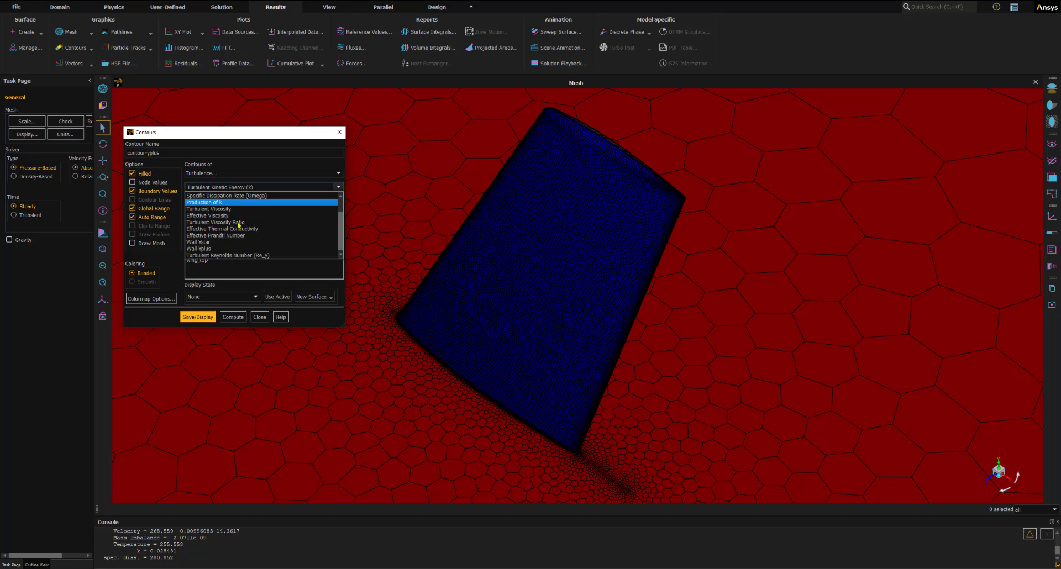
click(199, 249)
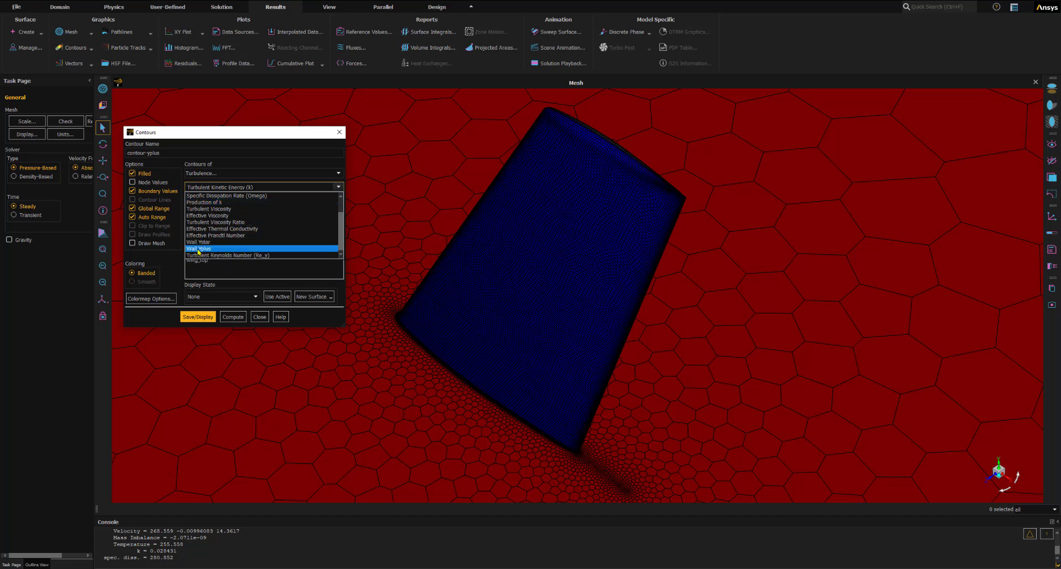
drag(234, 126, 234, 90)
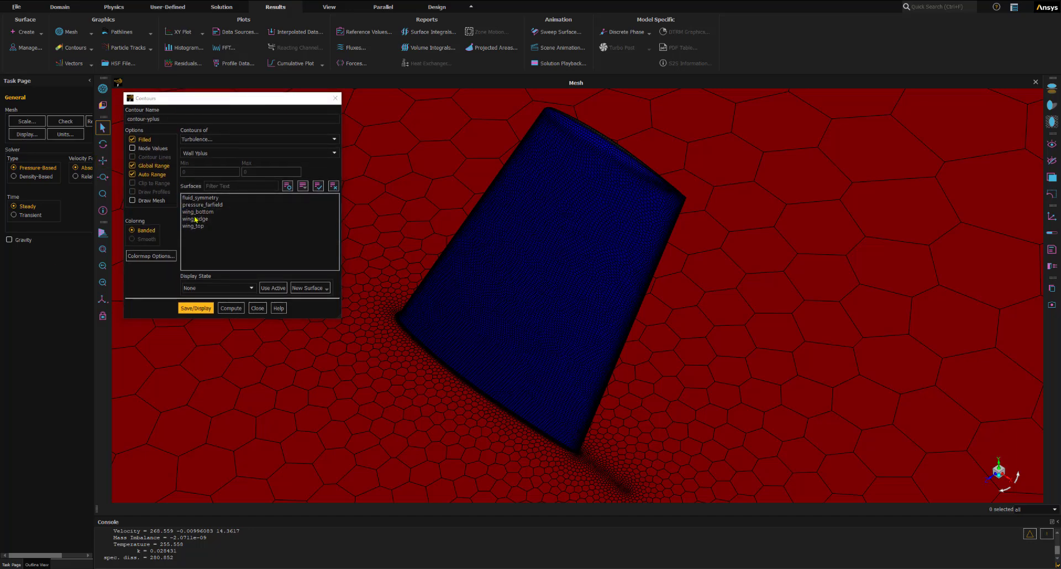
- Choose wing_bottom, wing_edge and wing_top as the contour surfaces and expand the Graphics results in the outline
click(196, 213)
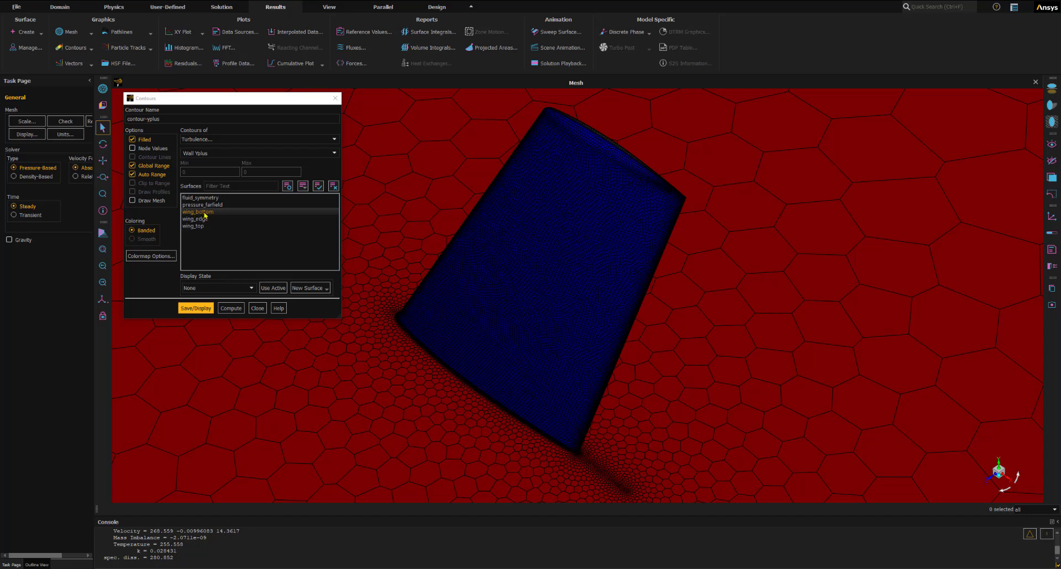
click(211, 213)
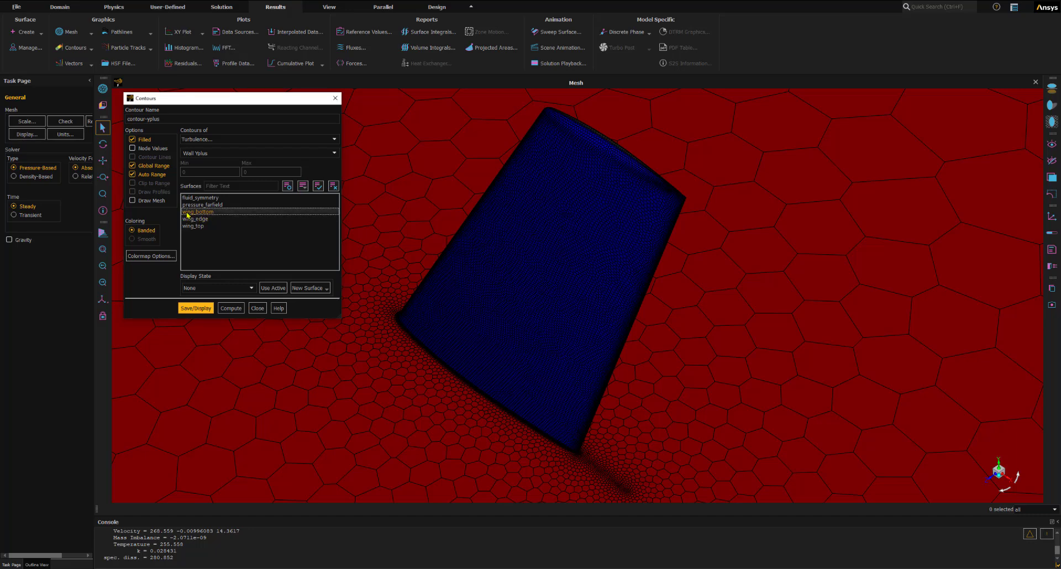
click(200, 220)
click(195, 226)
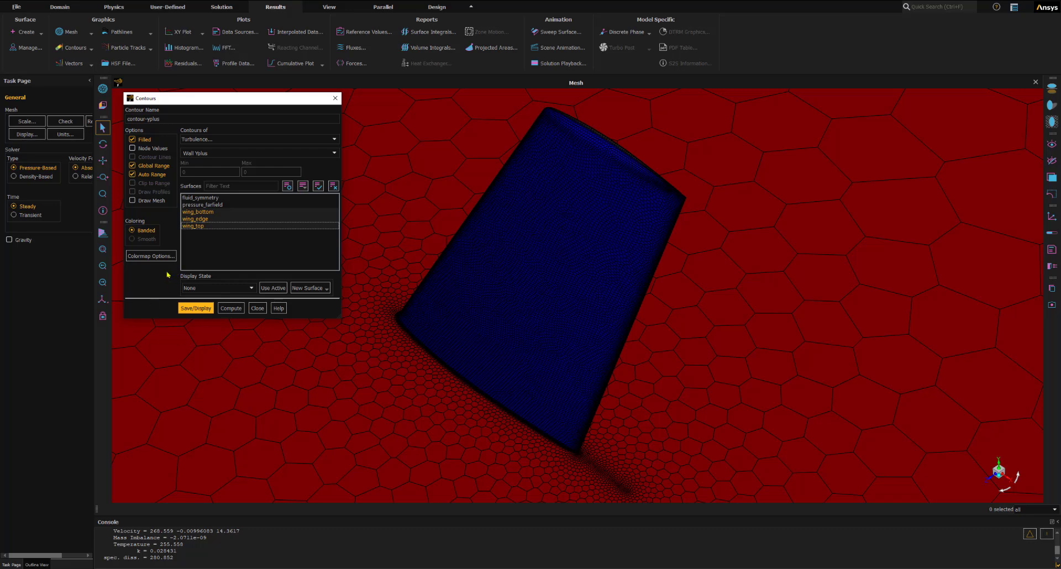
click(37, 565)
click(17, 359)
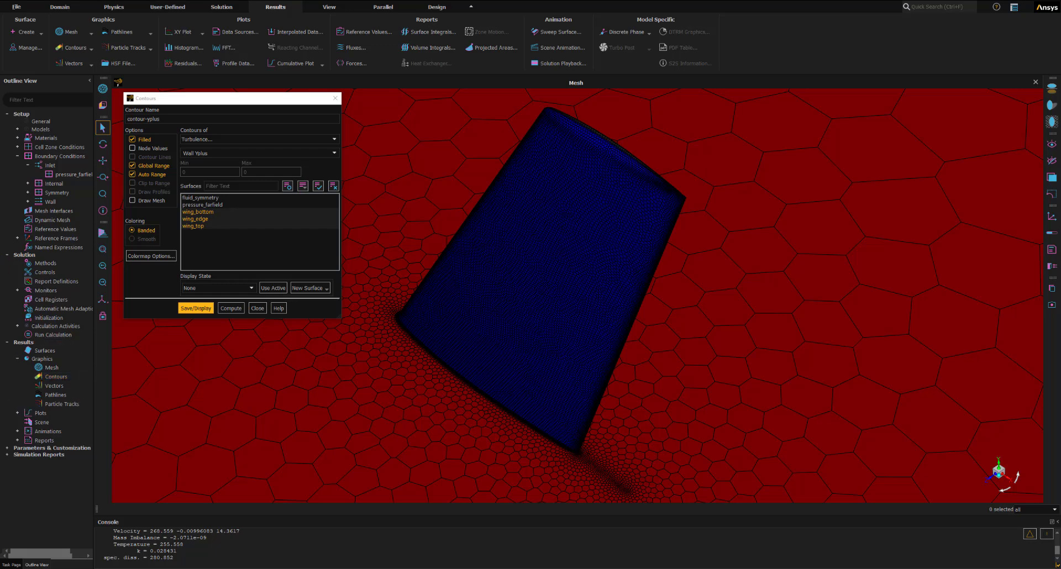
- Save and display the wall y-plus contour on the wing surfaces, and close its definition
click(193, 309)
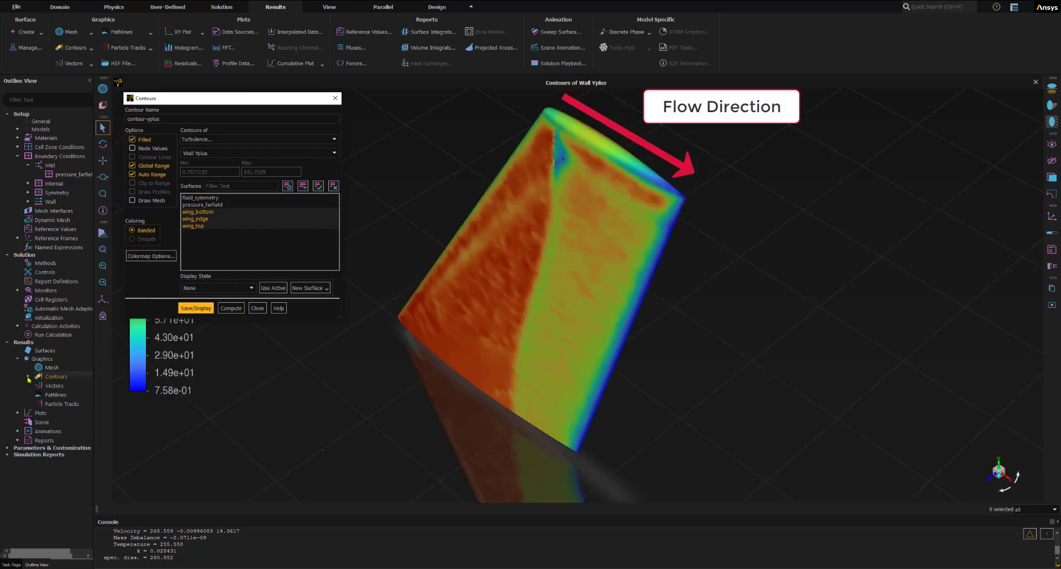
click(28, 377)
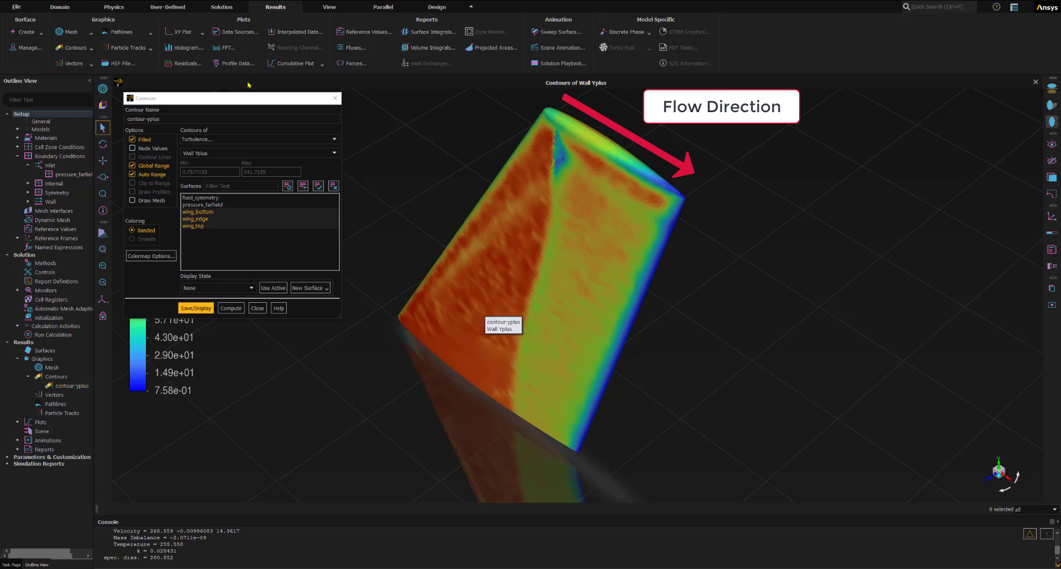
click(257, 309)
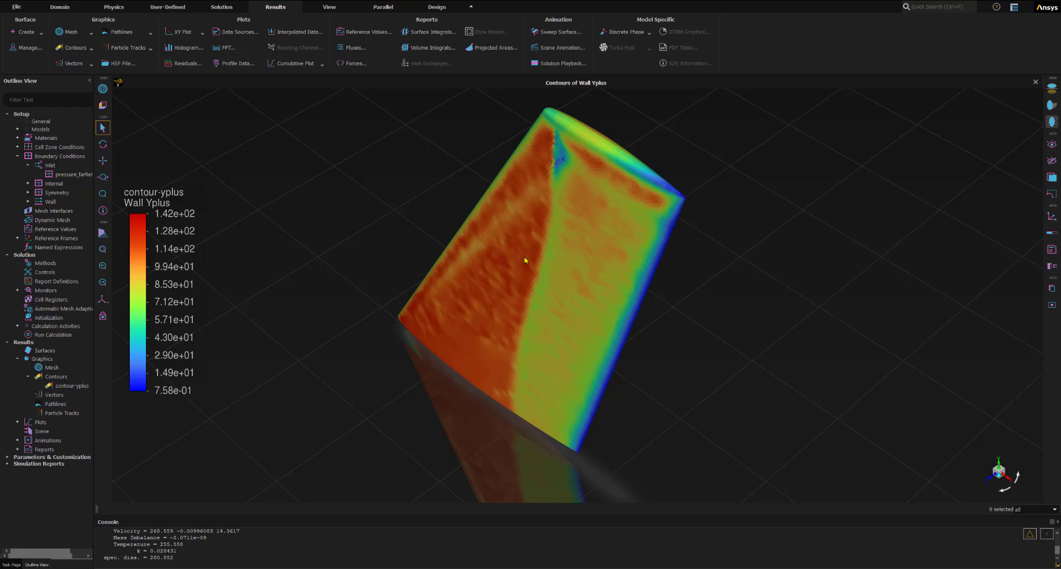
click(103, 250)
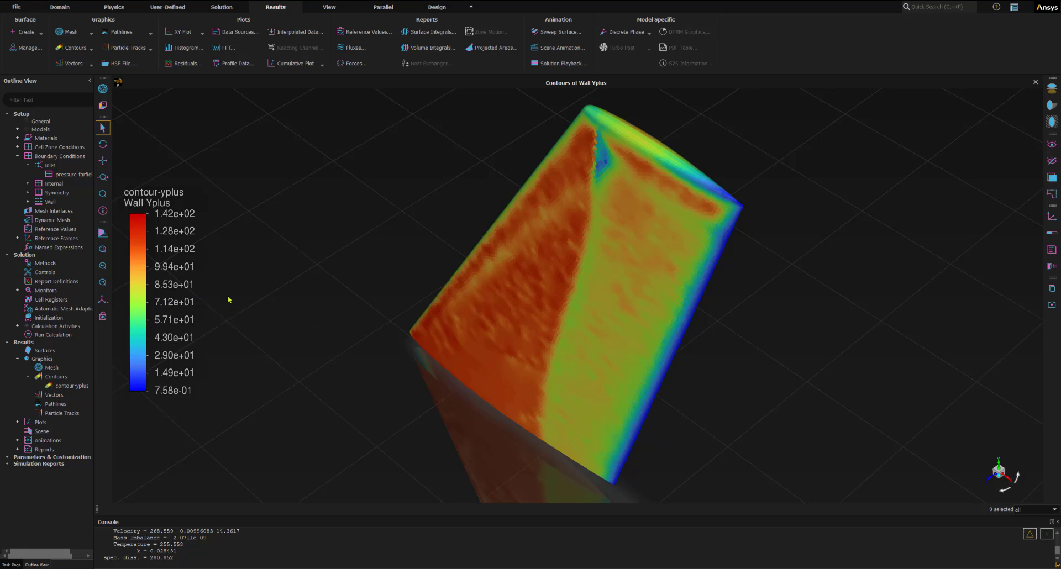
- Create a new contour definition named contour-pressure with Static Pressure in the Pressure category as its variable
click(89, 49)
click(73, 61)
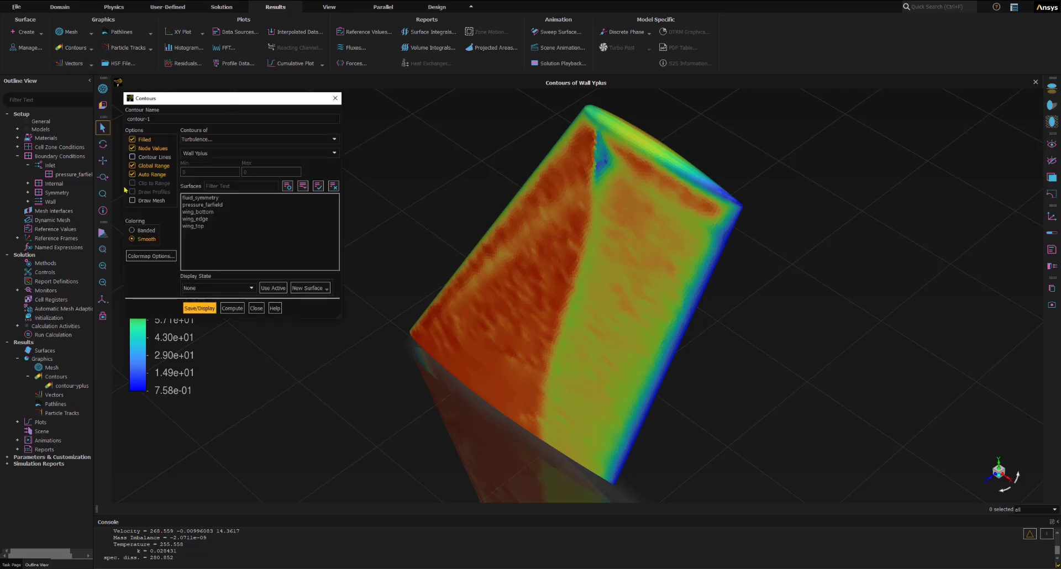
click(162, 119)
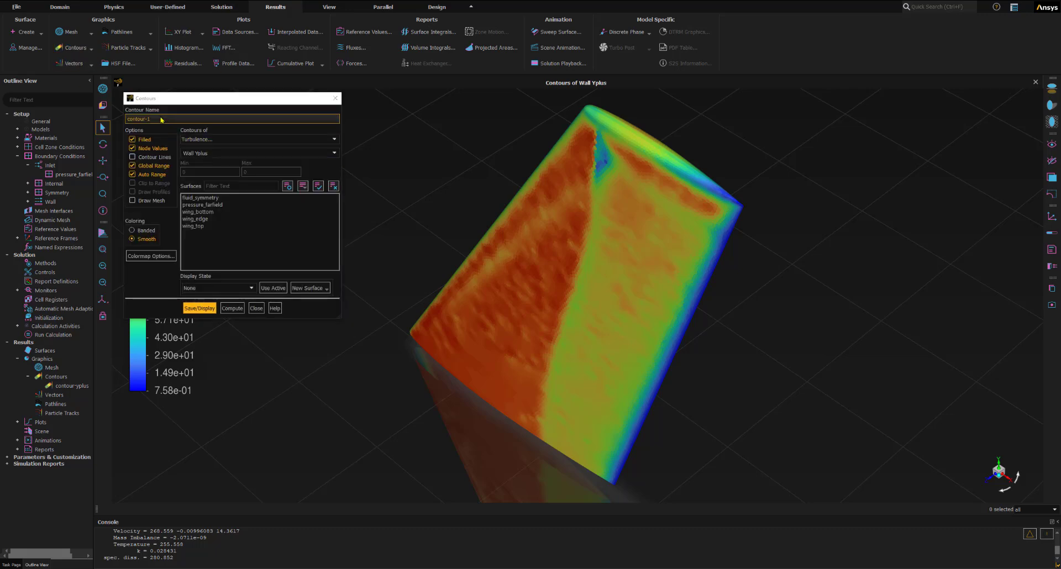
key(ctrl+a)
text(contour-pressure)
click(196, 140)
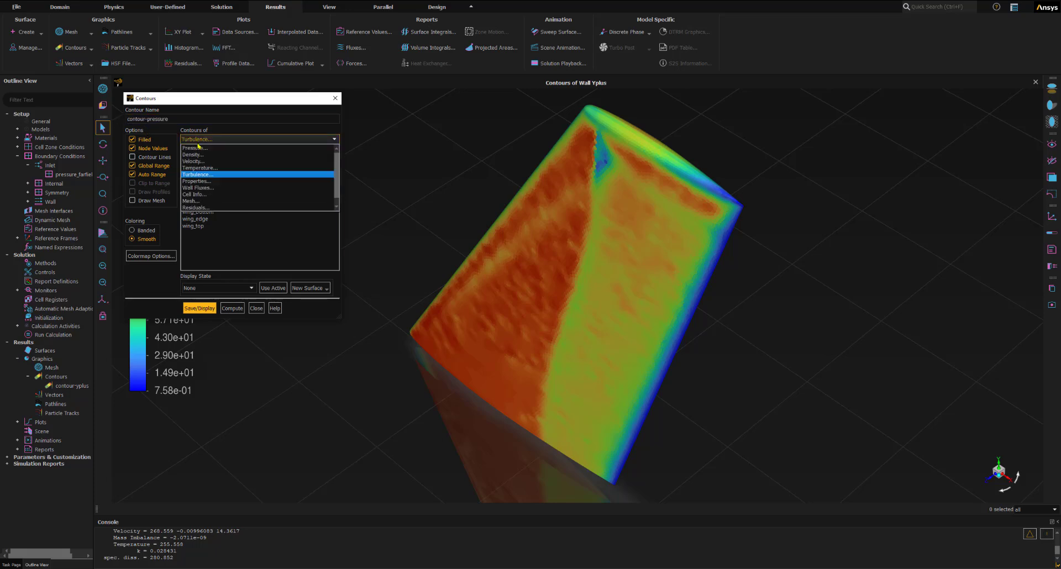
click(198, 148)
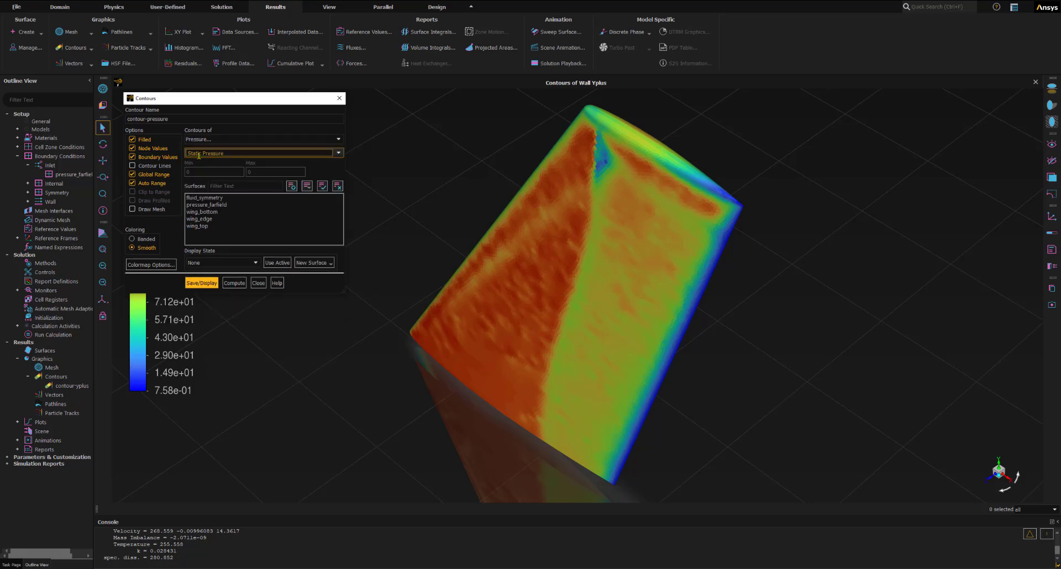
click(207, 154)
- Display the pressure contour with banded coloring on fluid_symmetry, wing_bottom, wing_edge and wing_top
click(132, 238)
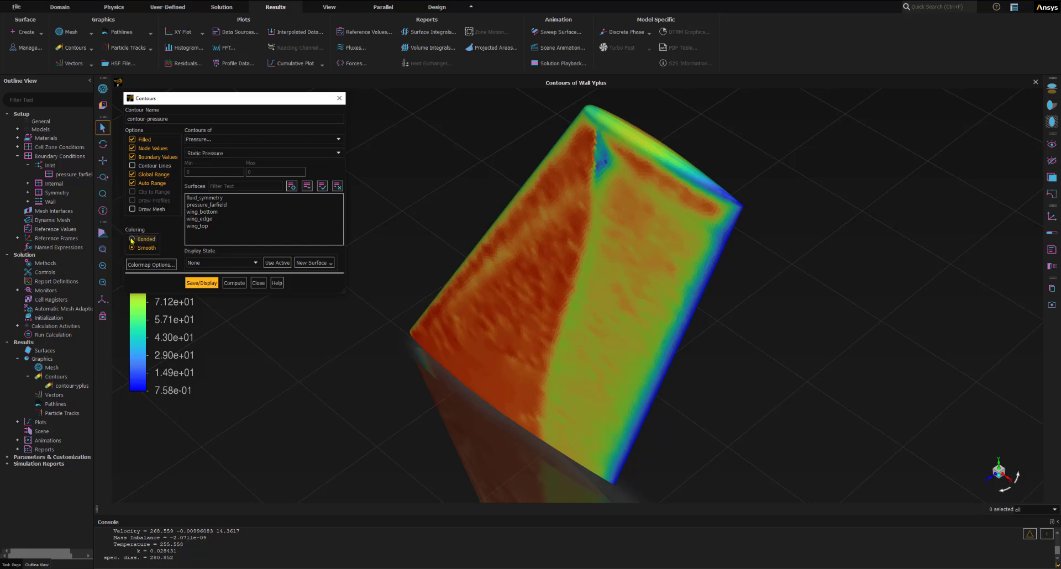
click(132, 239)
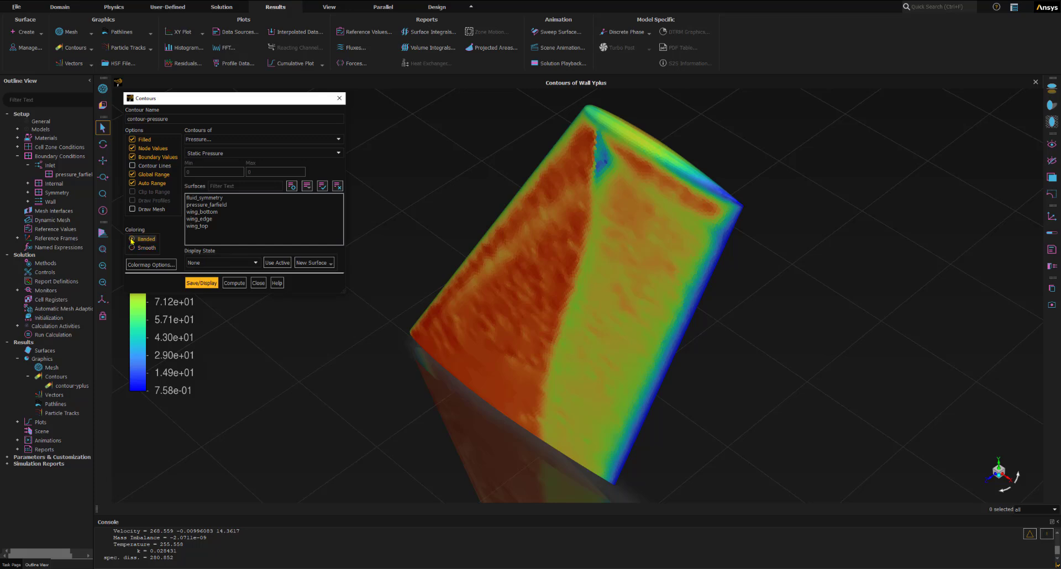
click(201, 197)
click(204, 212)
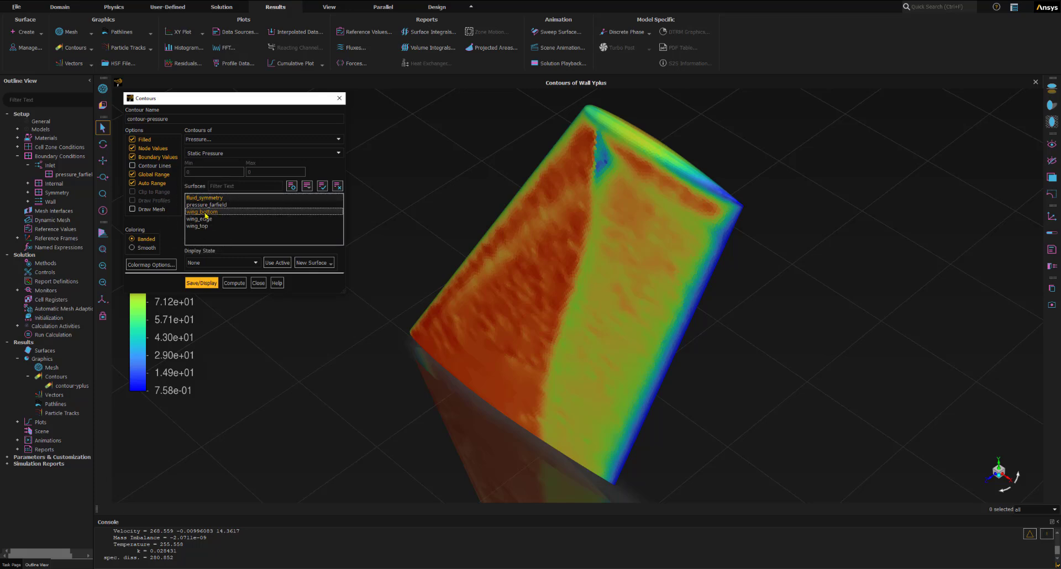
click(202, 219)
click(201, 226)
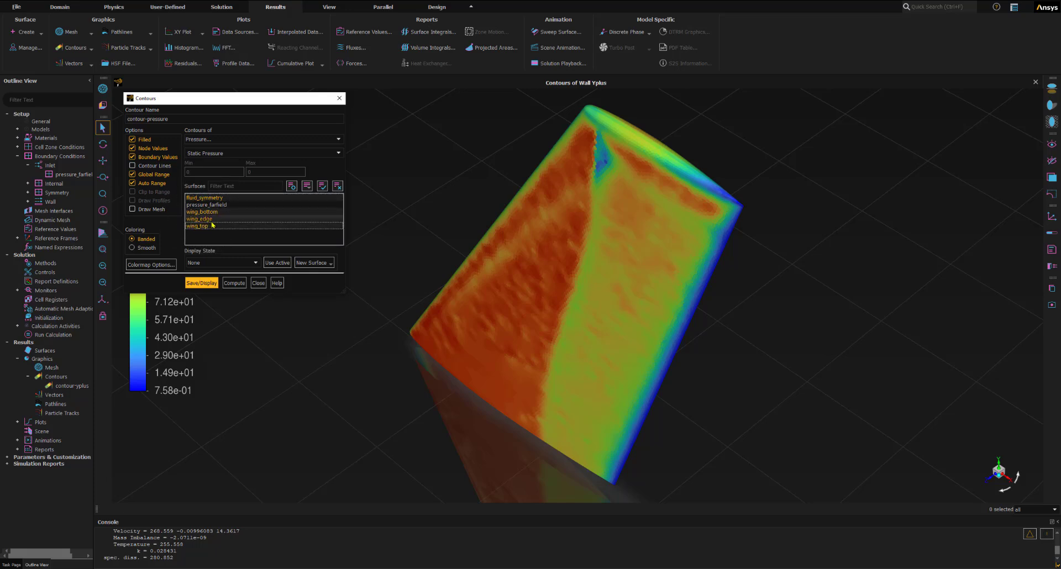
click(201, 283)
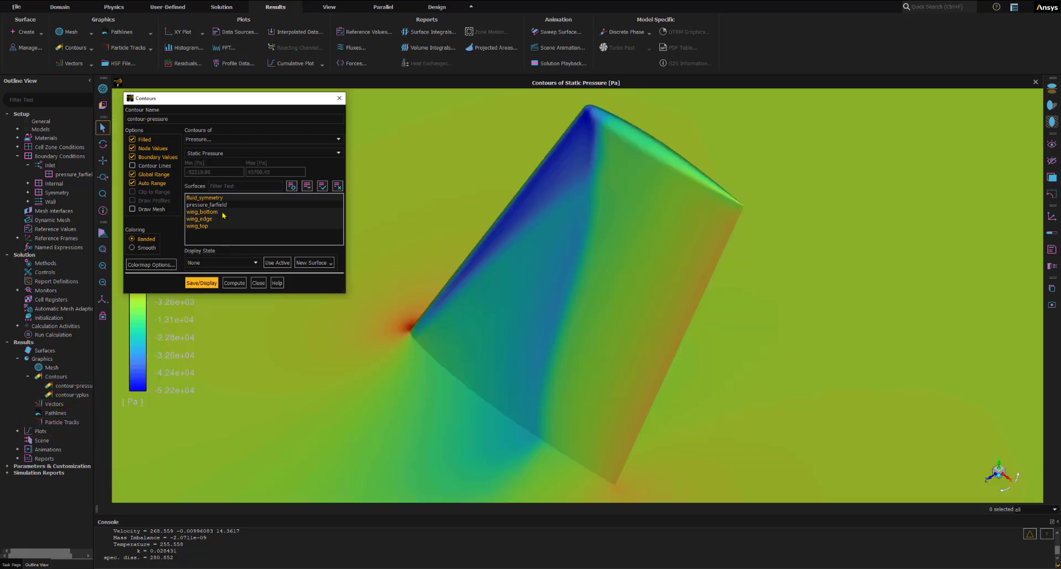
- Try smooth coloring on the pressure contour and redisplay it with banded coloring for comparison
drag(235, 102, 909, 119)
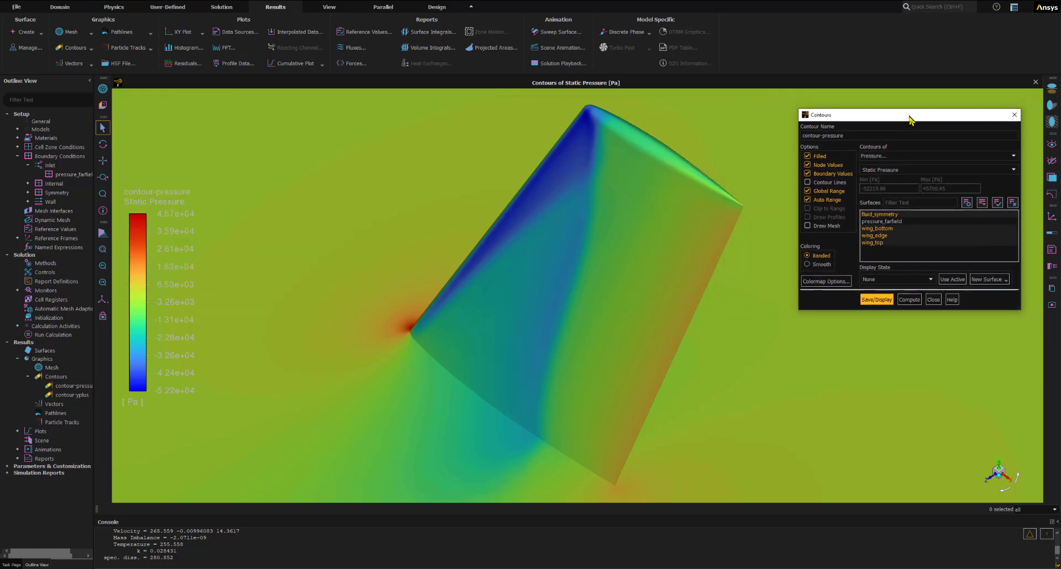
click(103, 194)
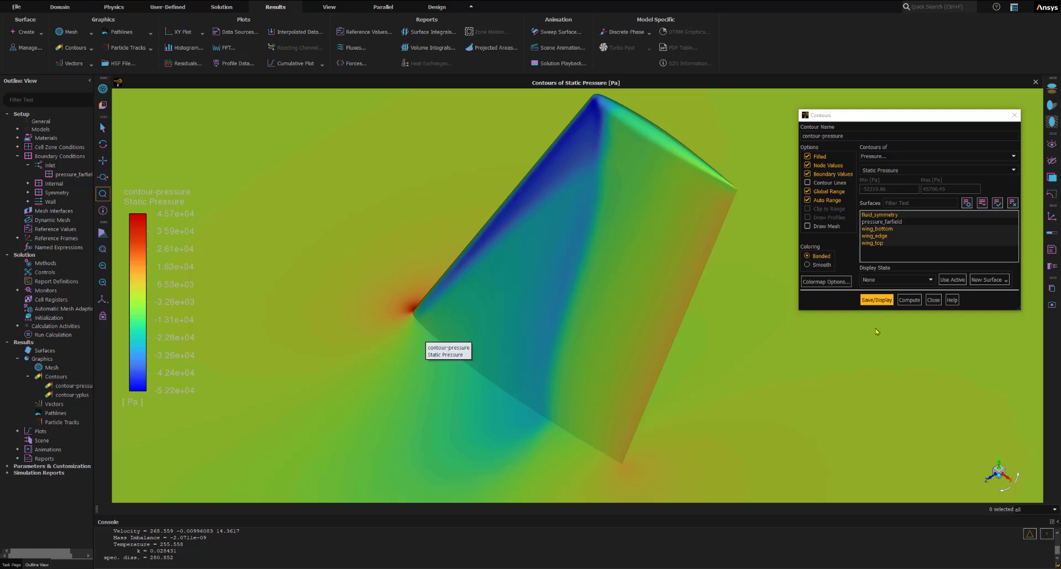
click(821, 257)
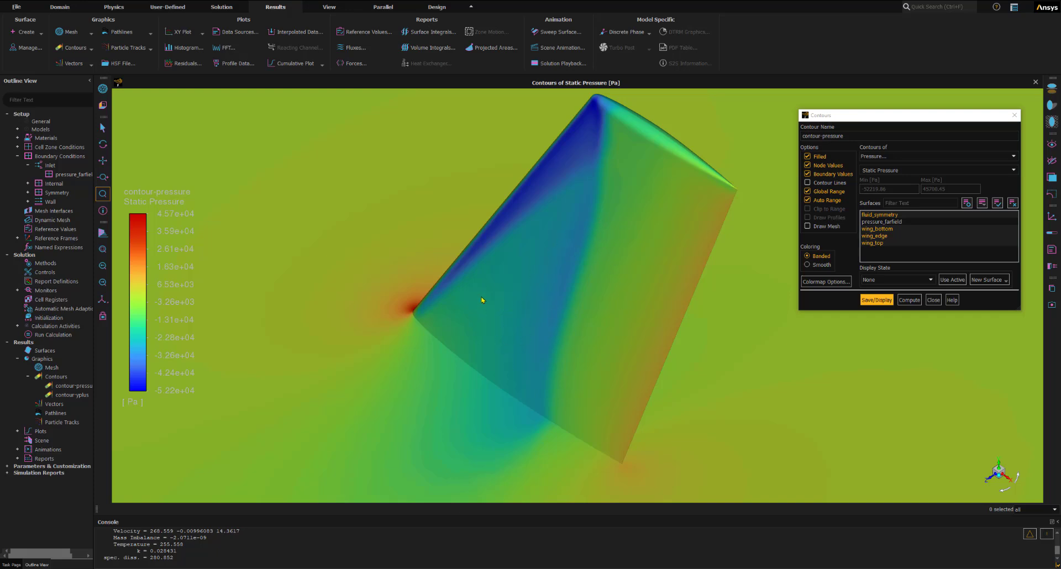
click(822, 265)
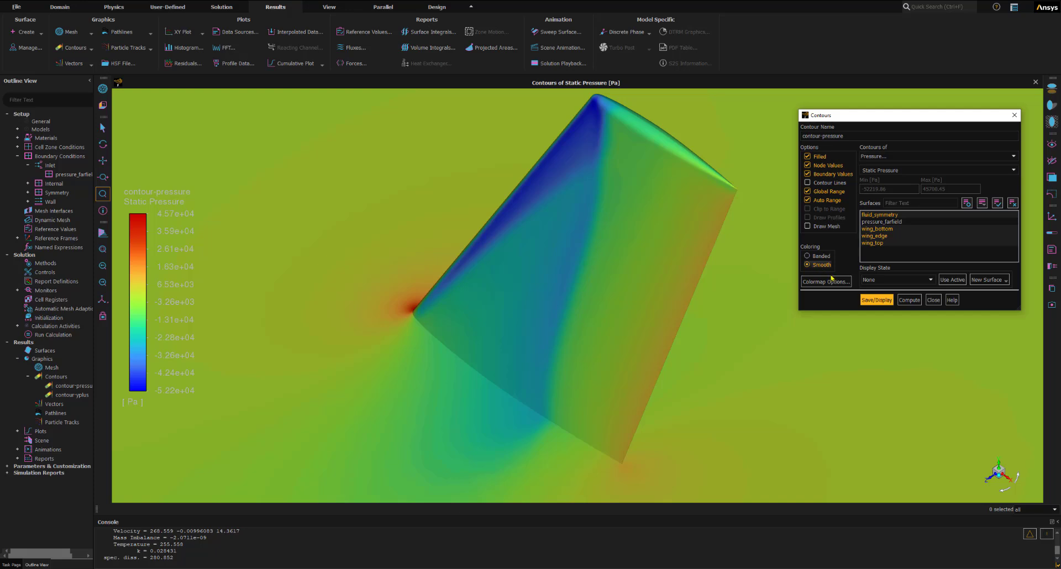
click(877, 300)
click(806, 256)
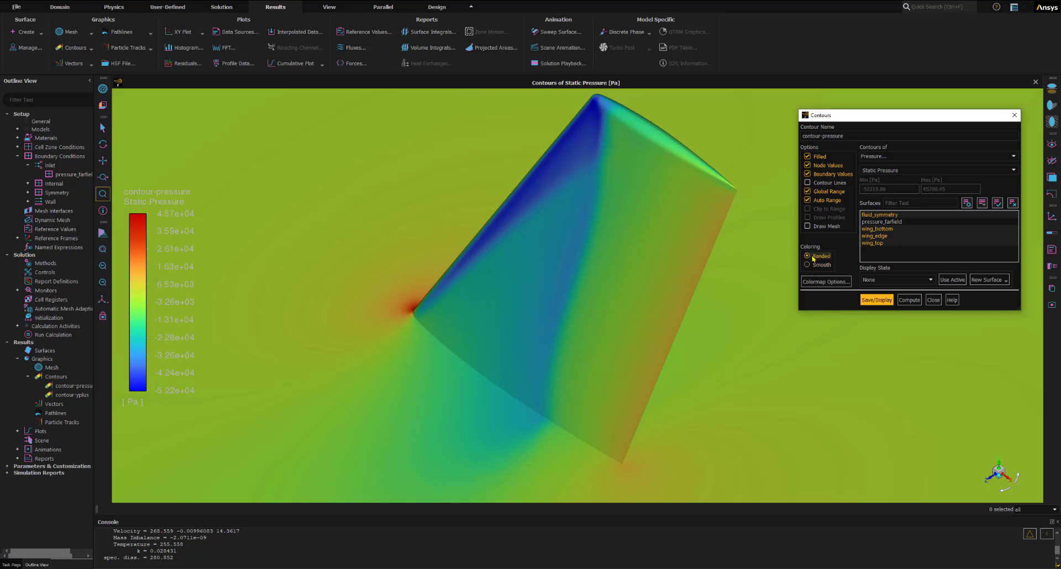
click(877, 300)
click(902, 301)
- Examine the static pressure around the wing in an isometric close-up, and close the contour definition
click(103, 299)
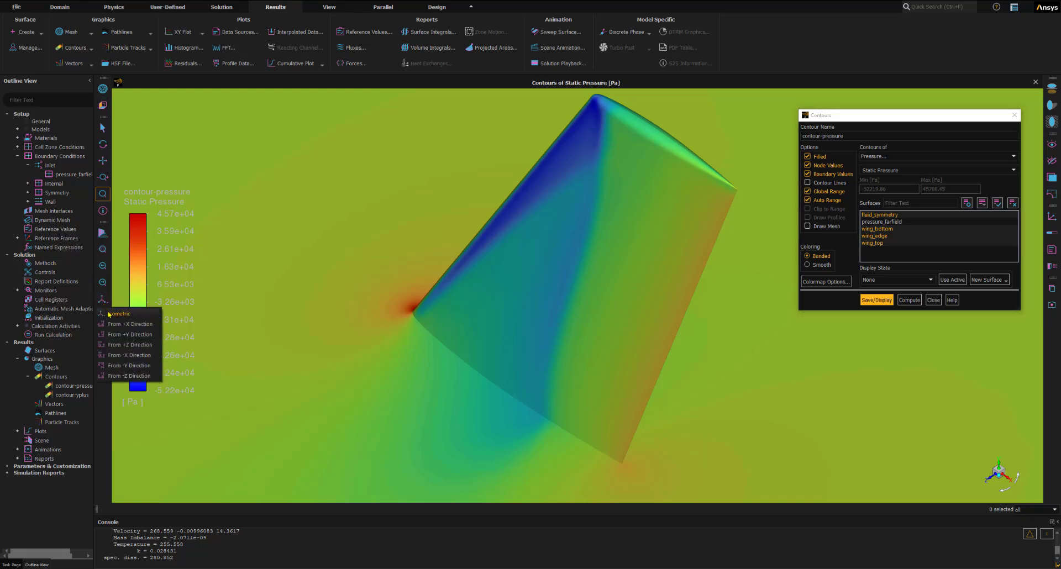
click(108, 314)
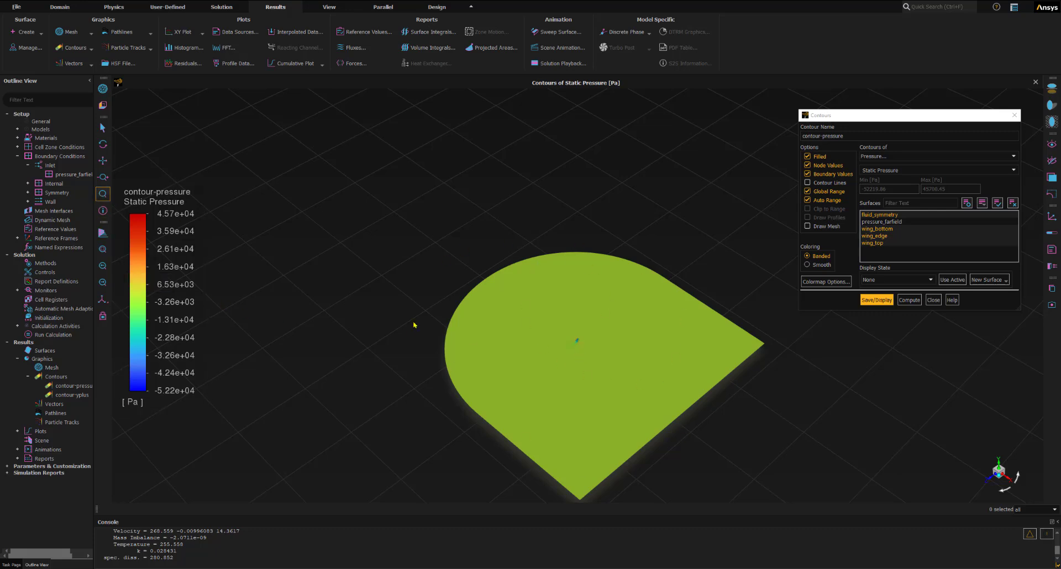
click(104, 194)
drag(550, 321, 625, 388)
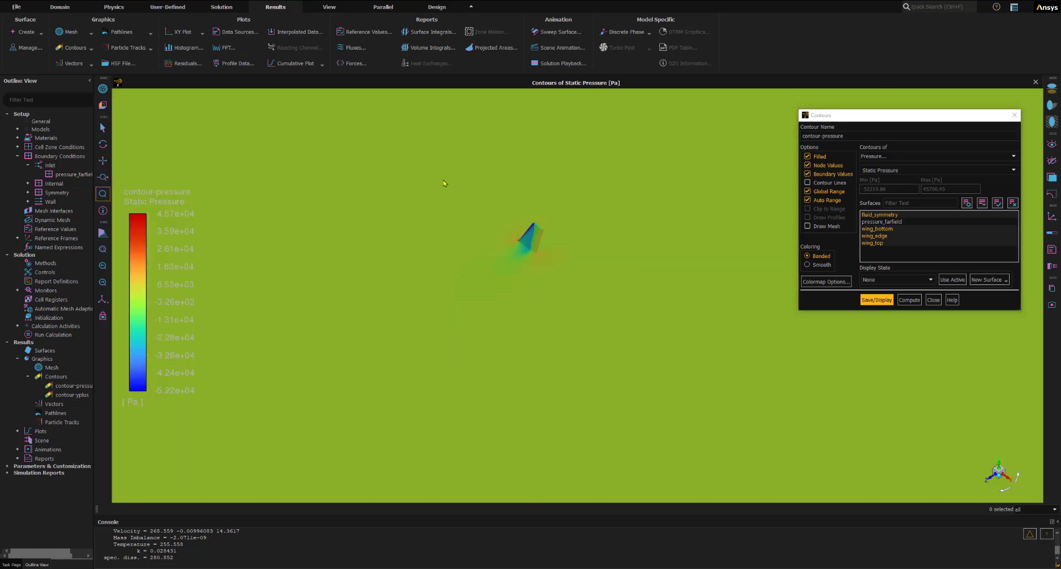
drag(445, 180, 618, 322)
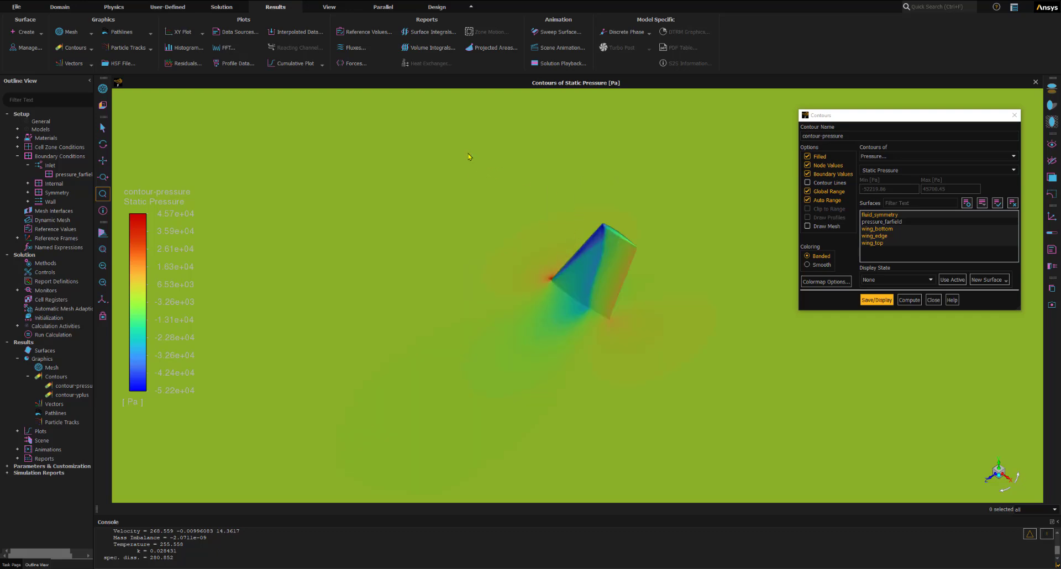
drag(470, 147, 694, 393)
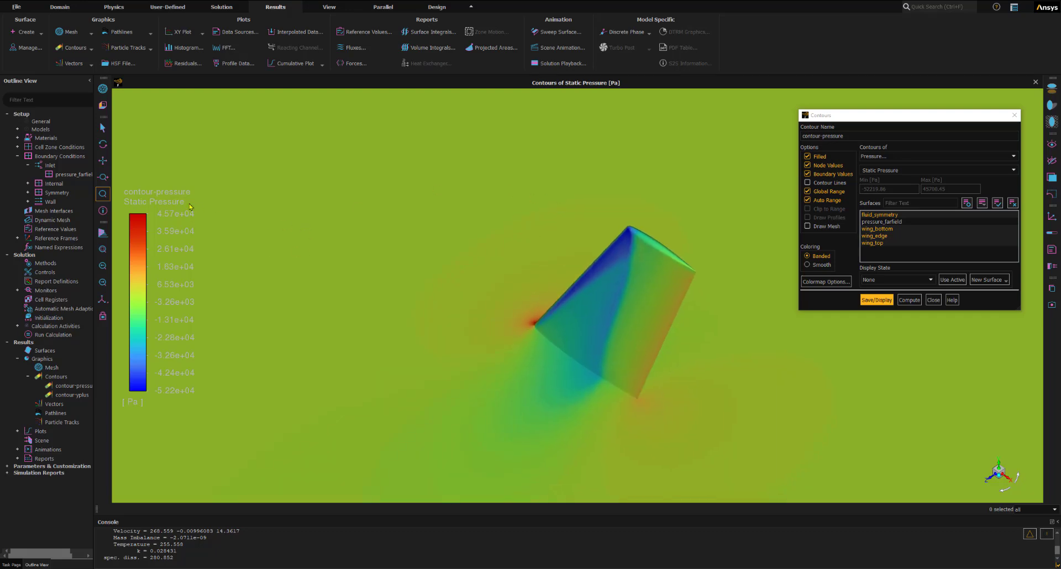
drag(515, 196, 718, 431)
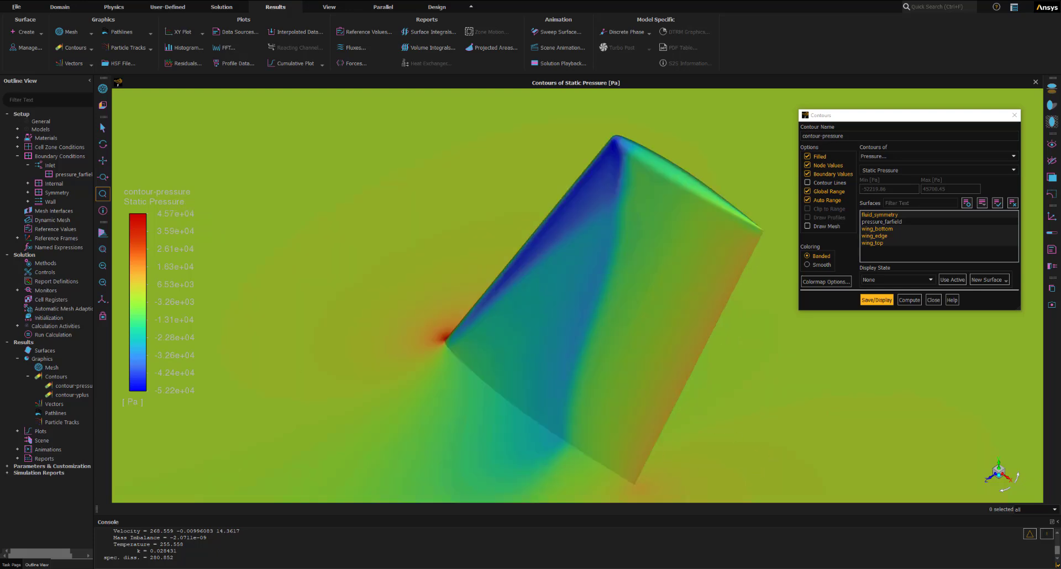
click(934, 300)
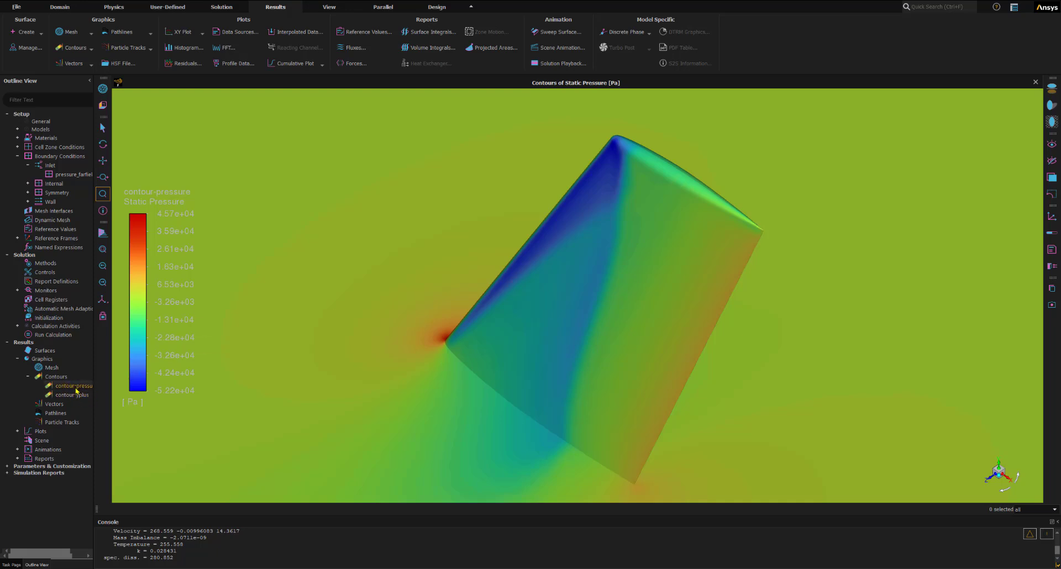
key(ctrl)
- Start a new plane surface named plane-zx using the ZX Plane method
click(35, 32)
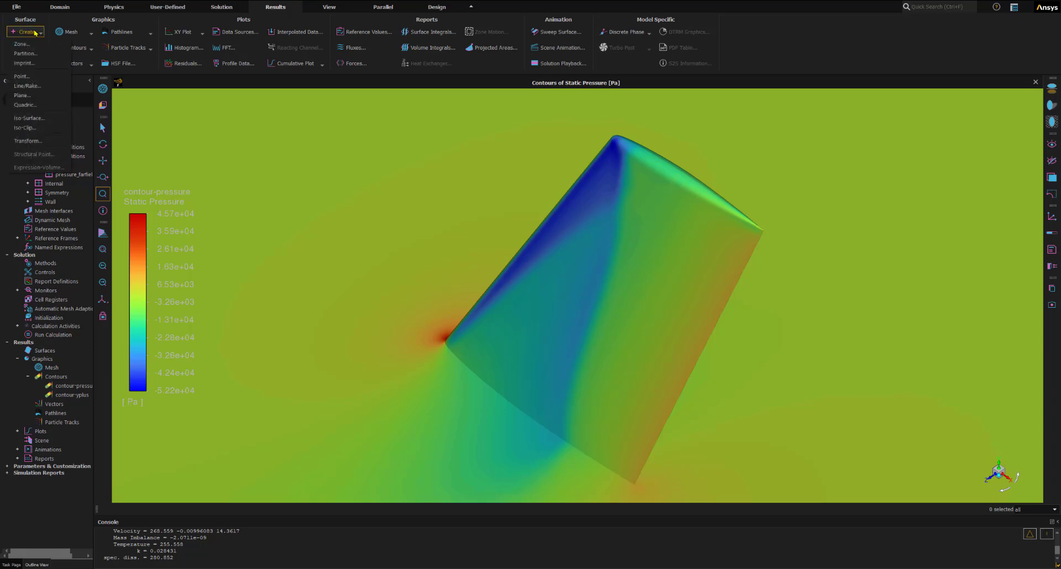
click(27, 96)
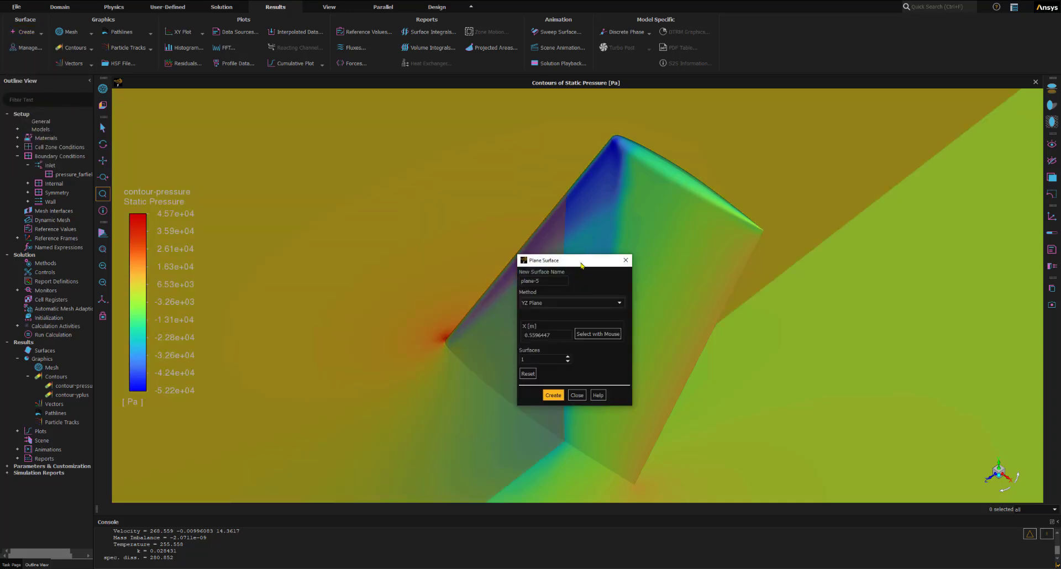
drag(581, 265, 309, 149)
scroll(549, 373, up, 3)
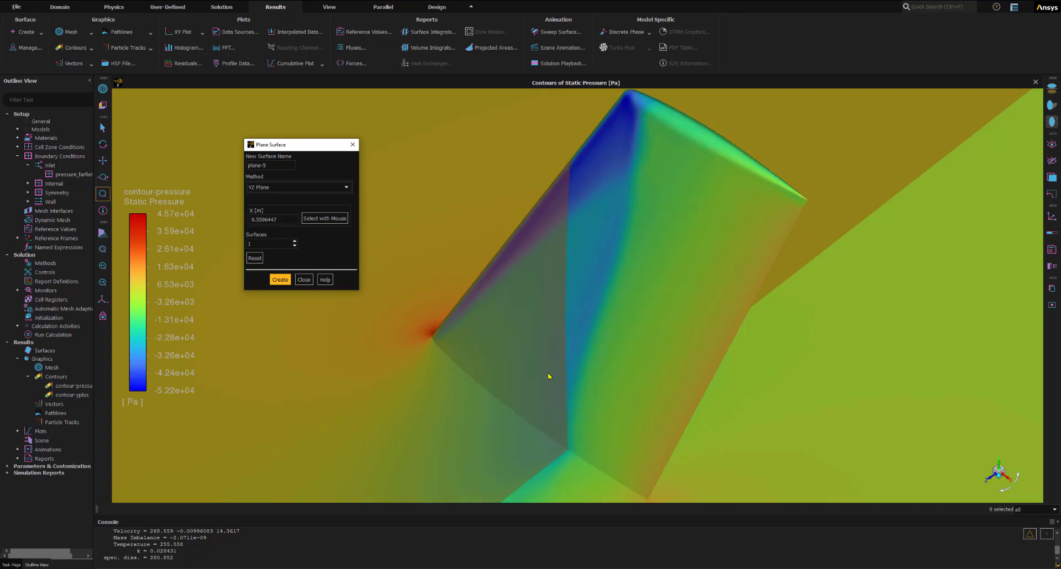
scroll(549, 374, down, 4)
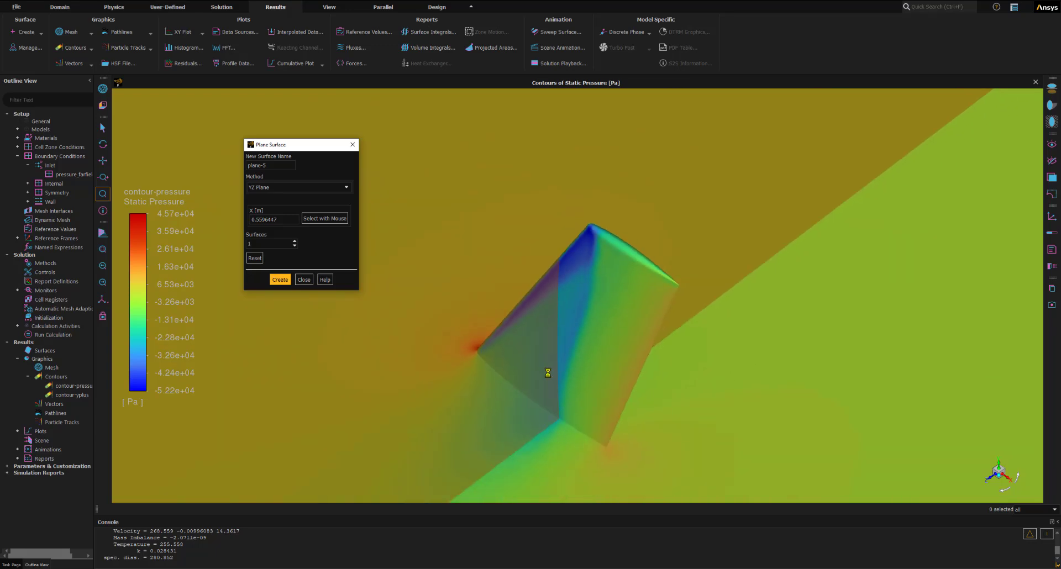
scroll(548, 373, up, 3)
scroll(549, 375, down, 1)
scroll(523, 333, down, 5)
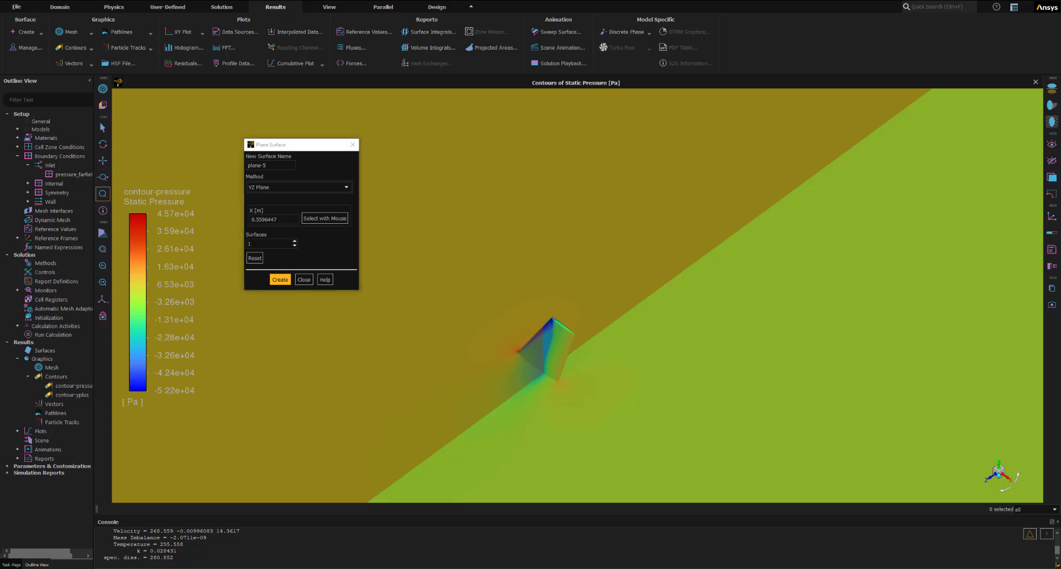
drag(274, 167, 248, 167)
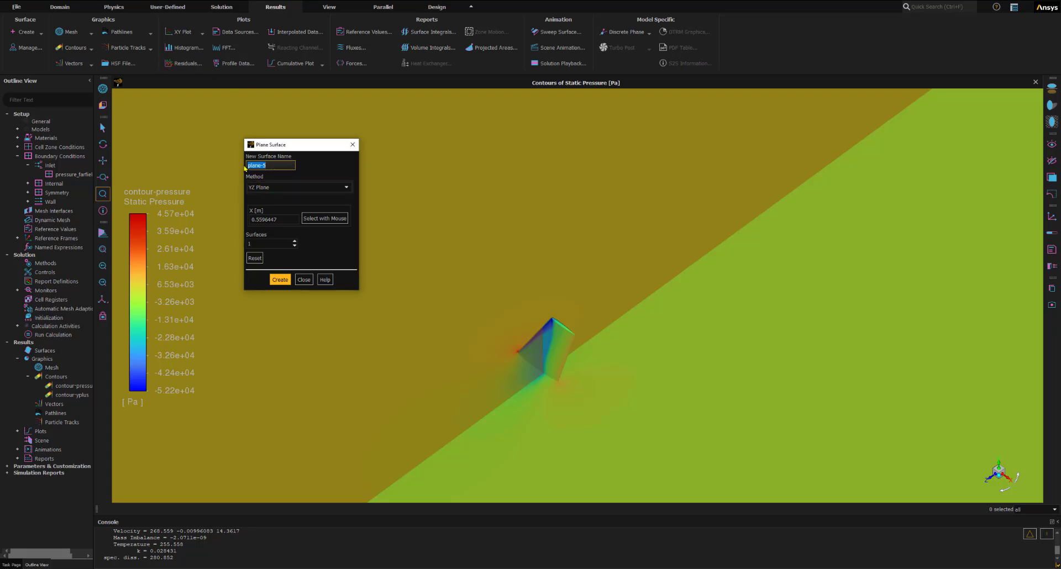
text(plane-zx)
click(287, 189)
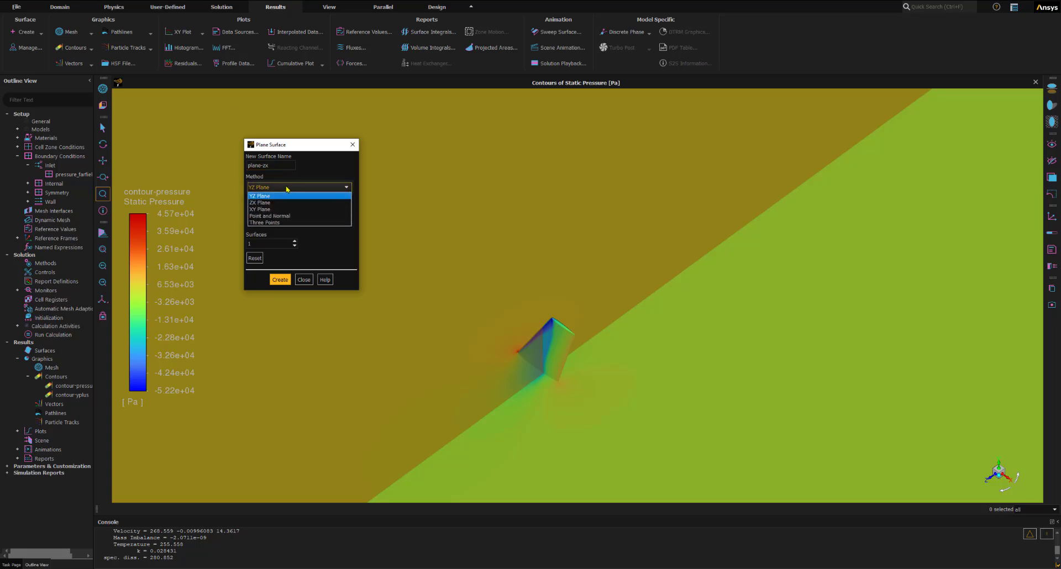
click(260, 203)
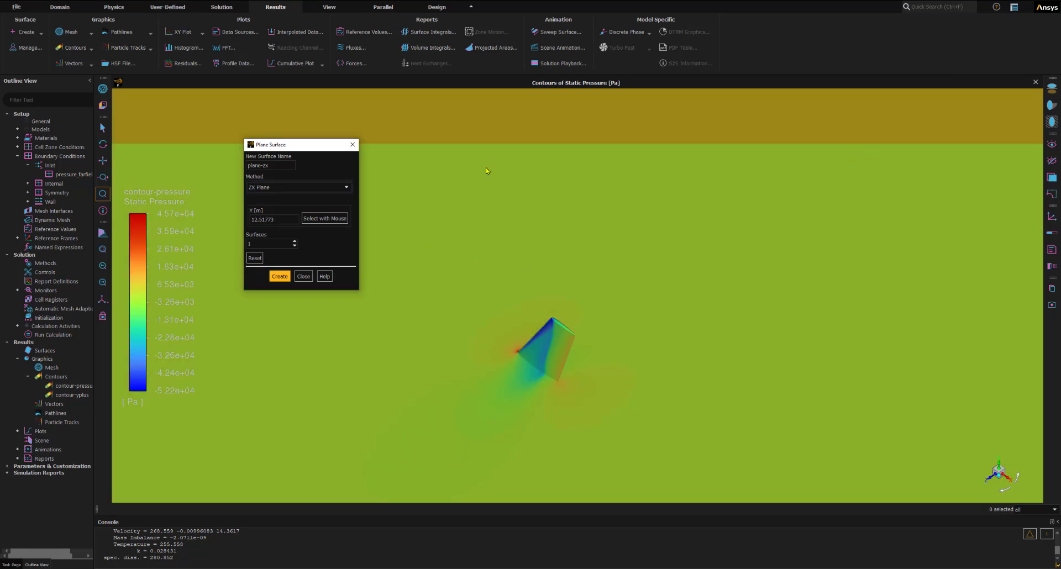
- Show the model in isometric view and set the ZX plane's Y position to 1.11 m
scroll(465, 205, down, 5)
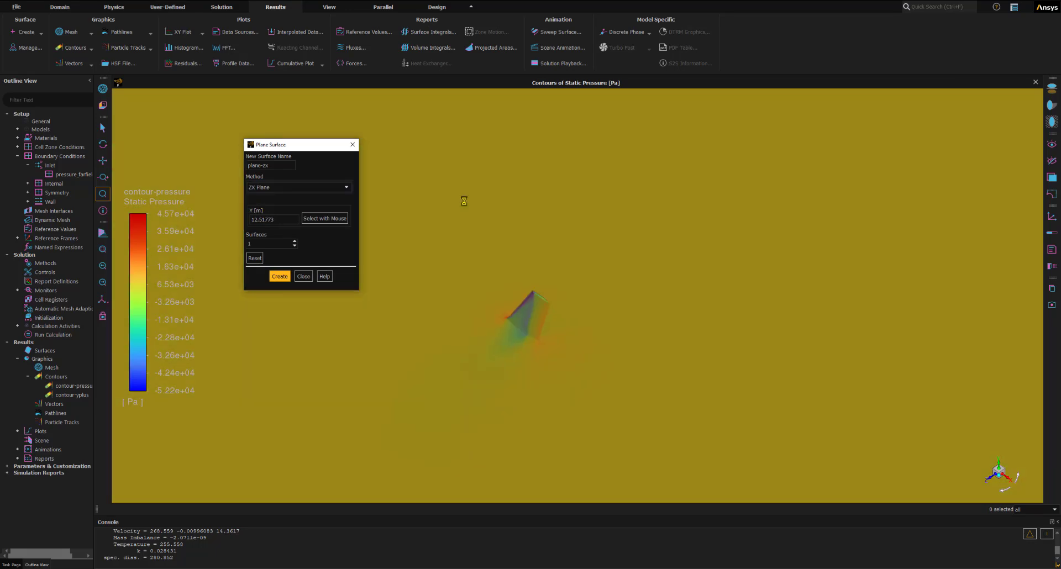
click(103, 302)
click(125, 312)
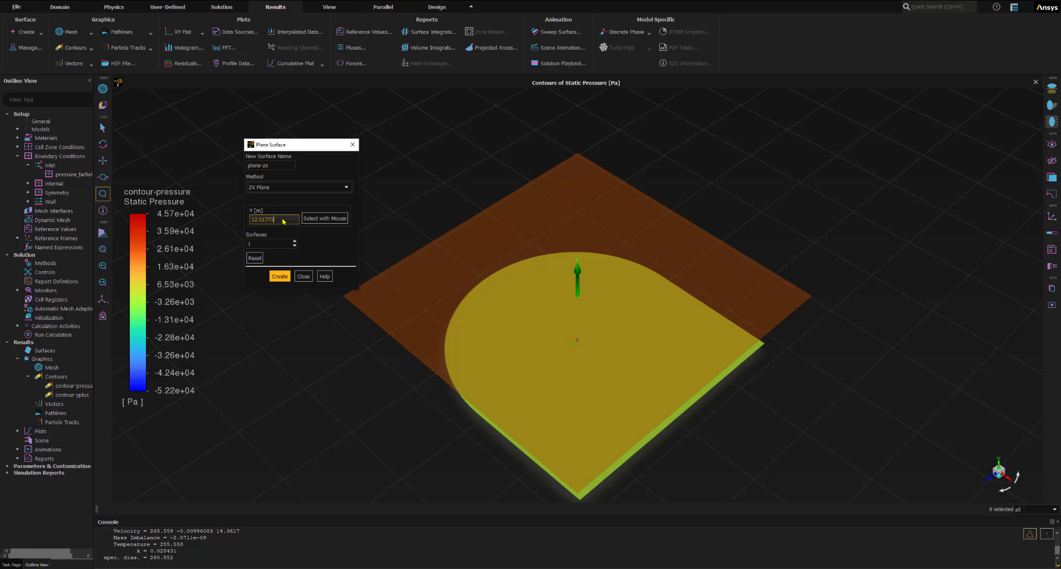
drag(284, 220, 244, 216)
text(1.11)
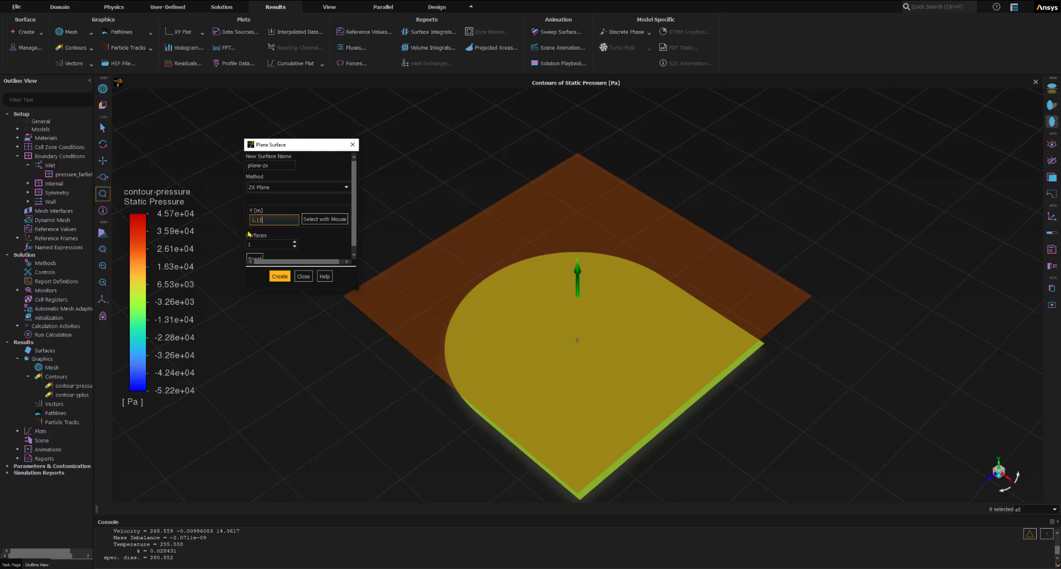
key(Return)
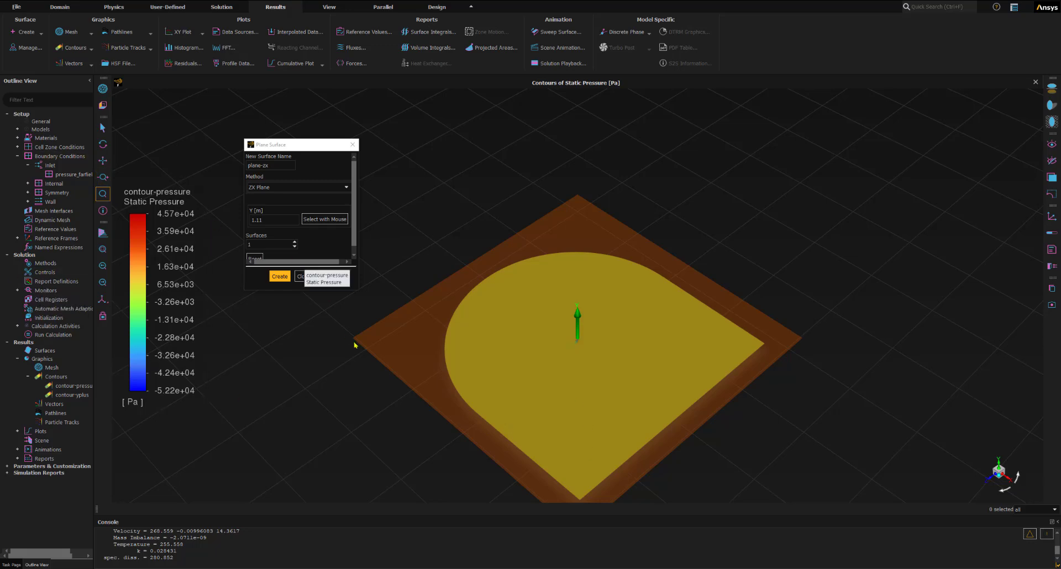
click(260, 221)
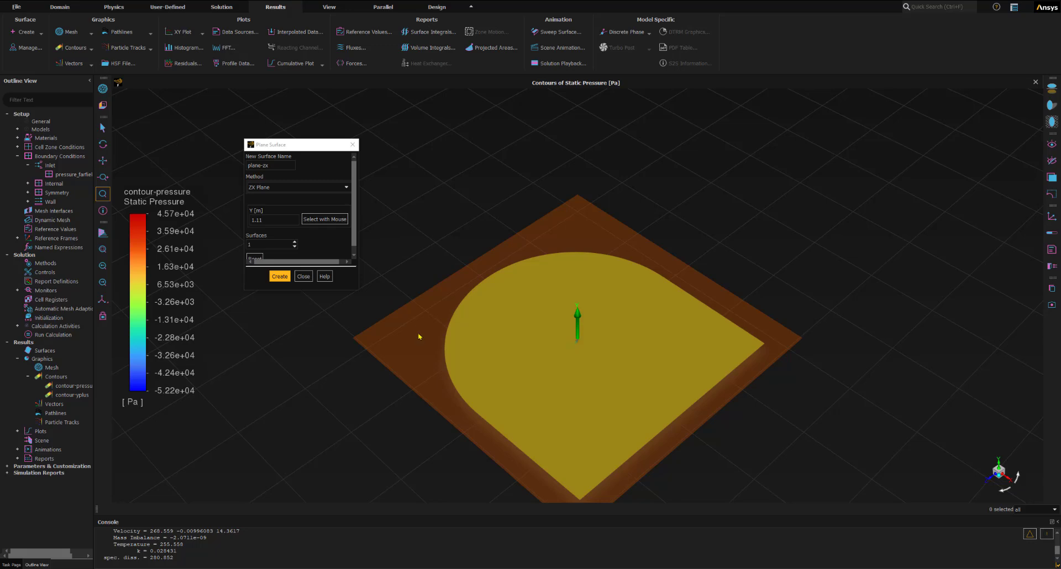
- Create the plane-zx surface and close the plane surface definition
click(320, 219)
click(285, 141)
drag(278, 145, 243, 126)
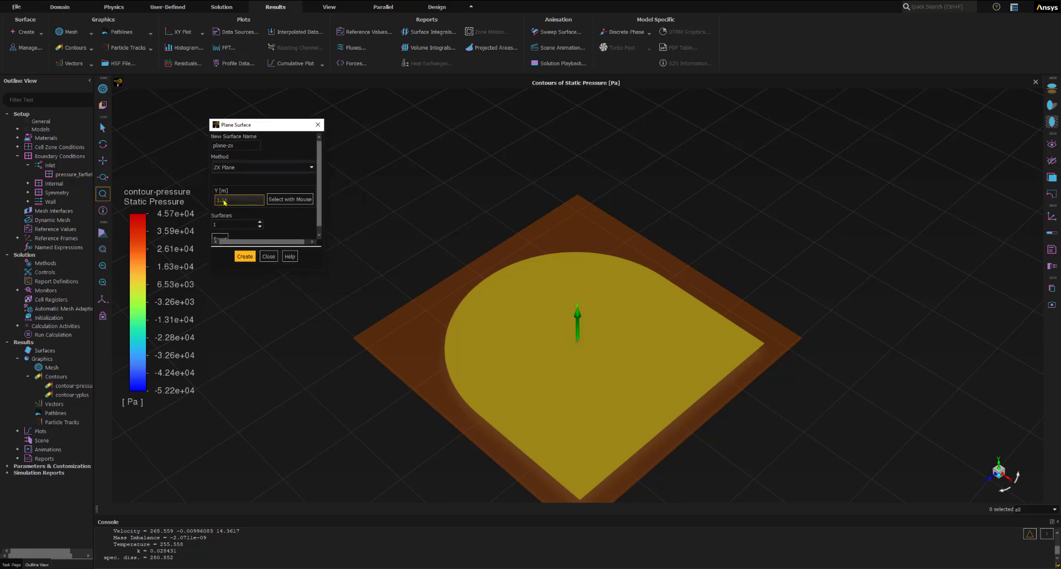
click(253, 257)
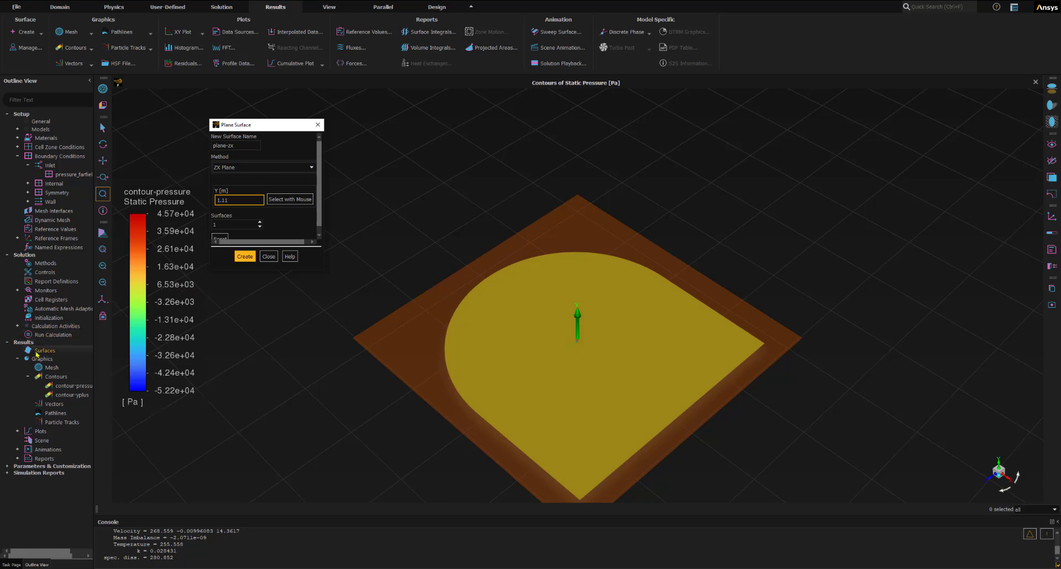
click(245, 258)
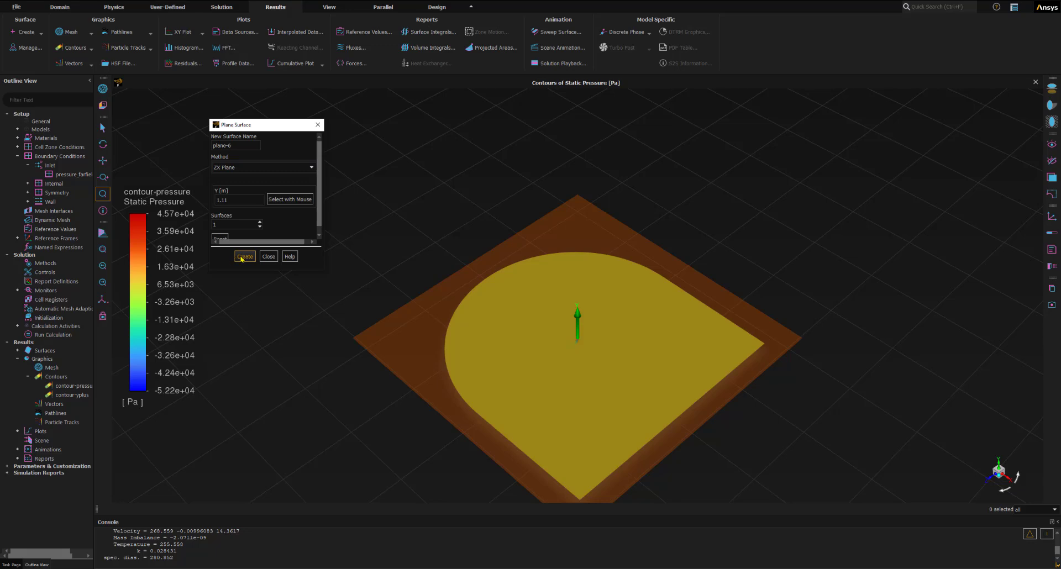
click(17, 350)
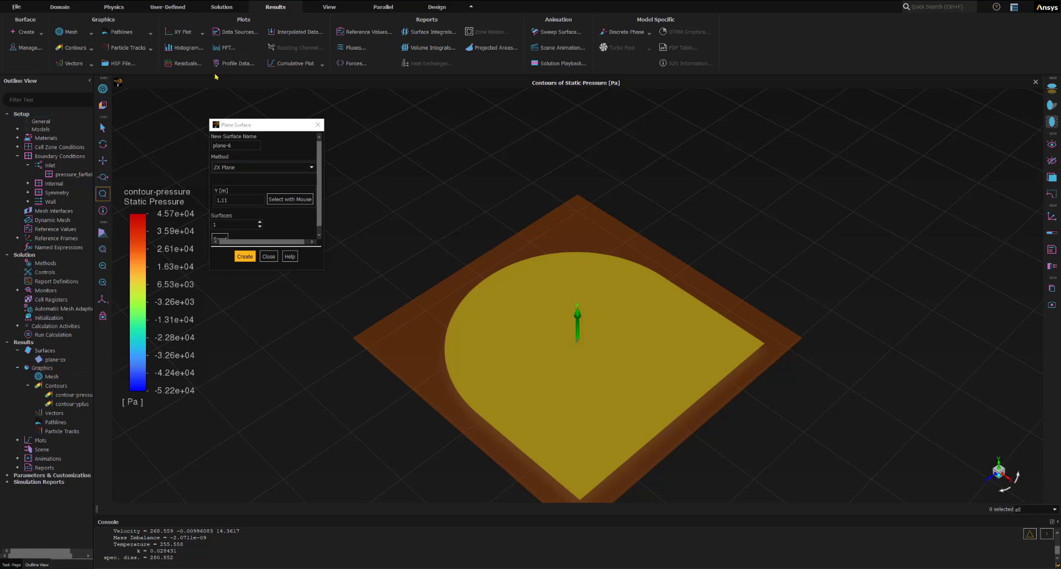
click(269, 256)
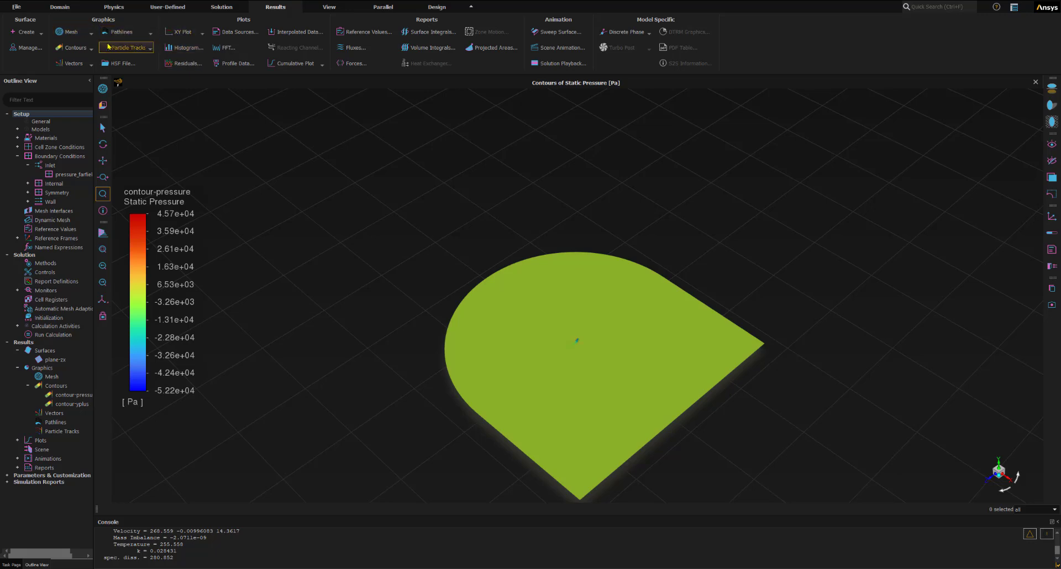
- Start a new contour definition named contour-mach
click(88, 50)
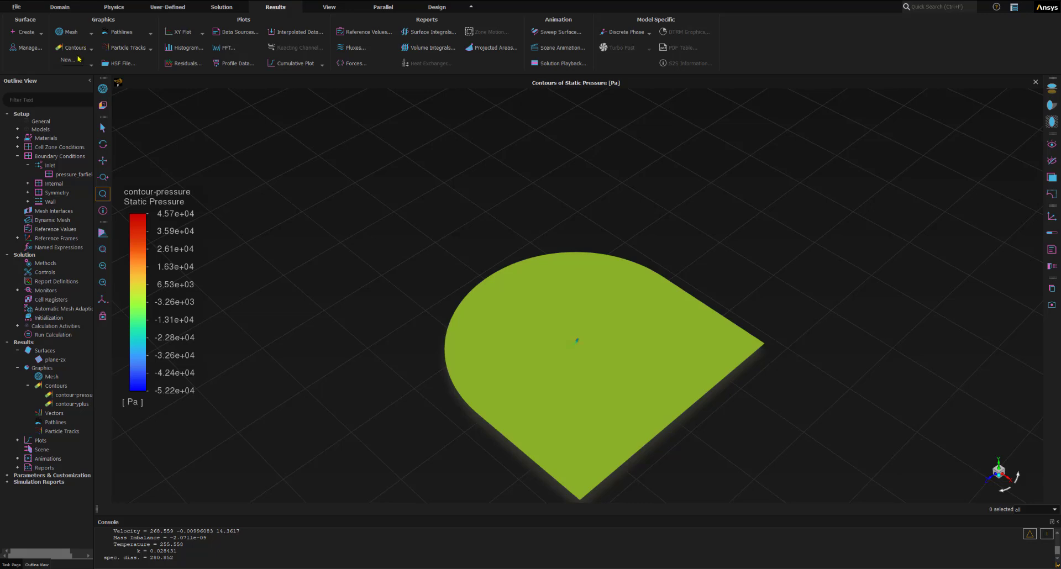
click(71, 60)
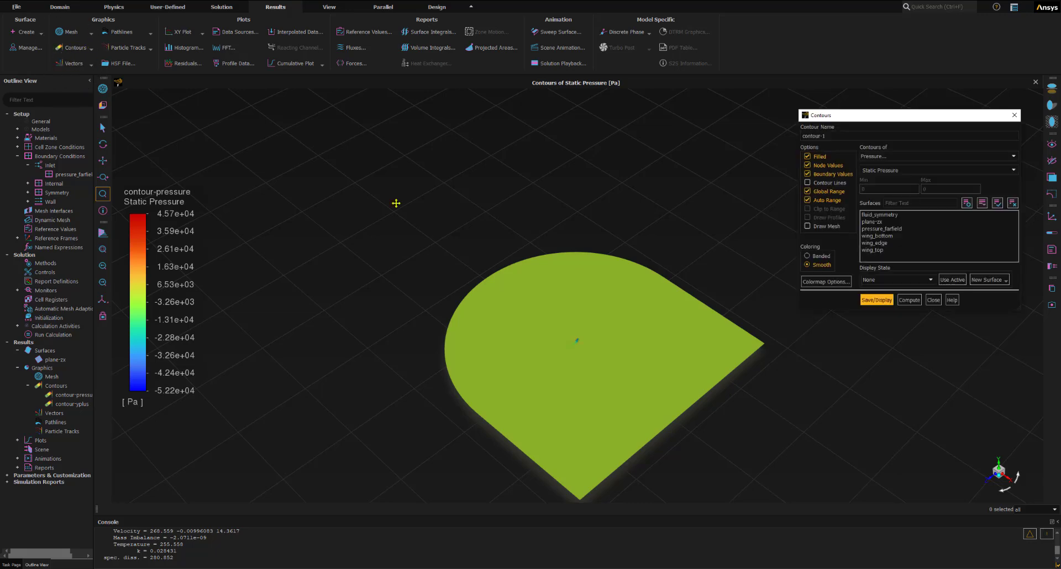
drag(850, 118, 261, 136)
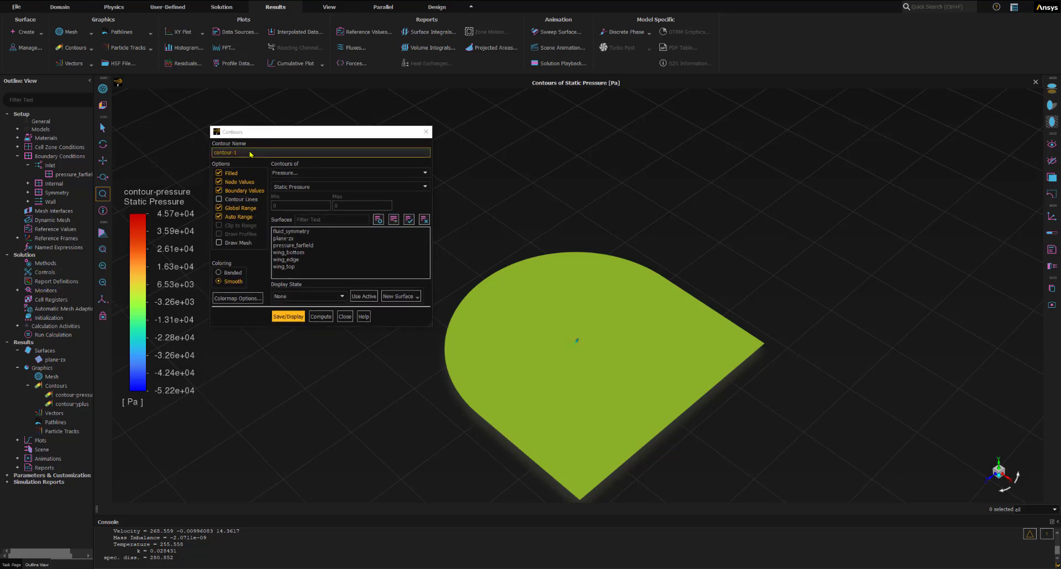
drag(251, 153, 204, 149)
text(contour-mach)
- Set the contour-mach field to Mach Number from the Velocity category
click(285, 173)
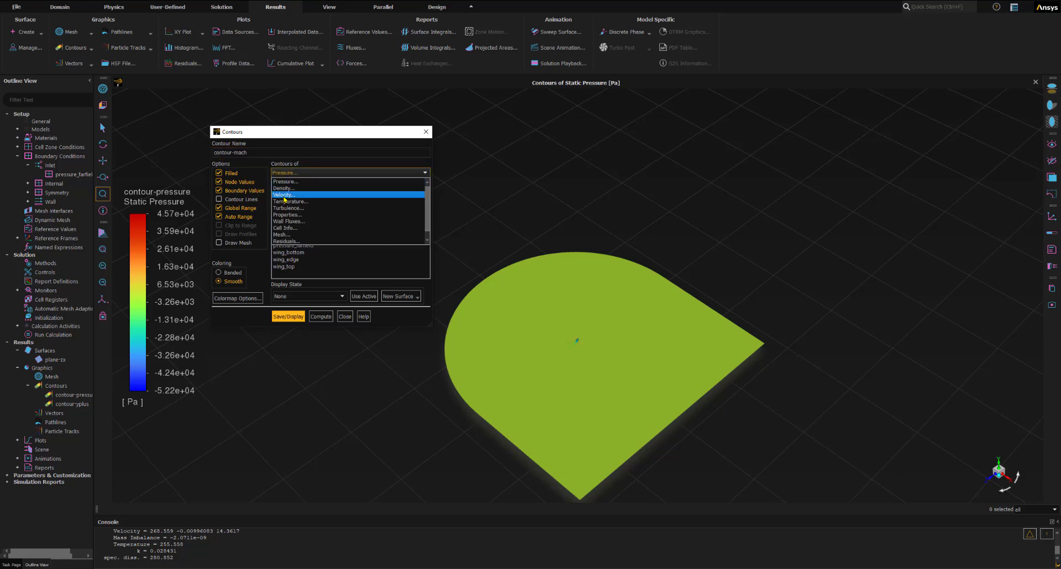
click(284, 195)
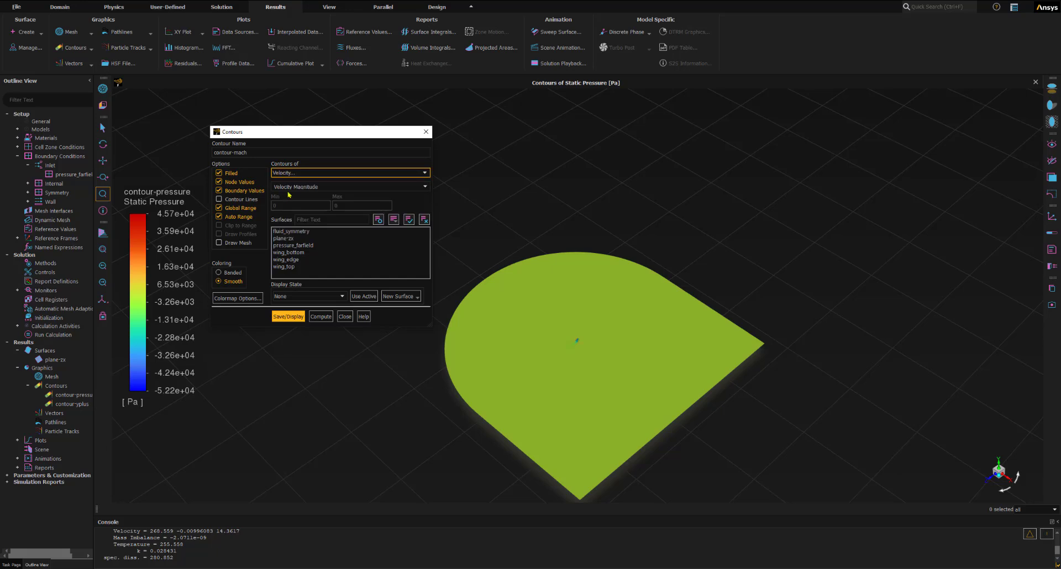
click(425, 187)
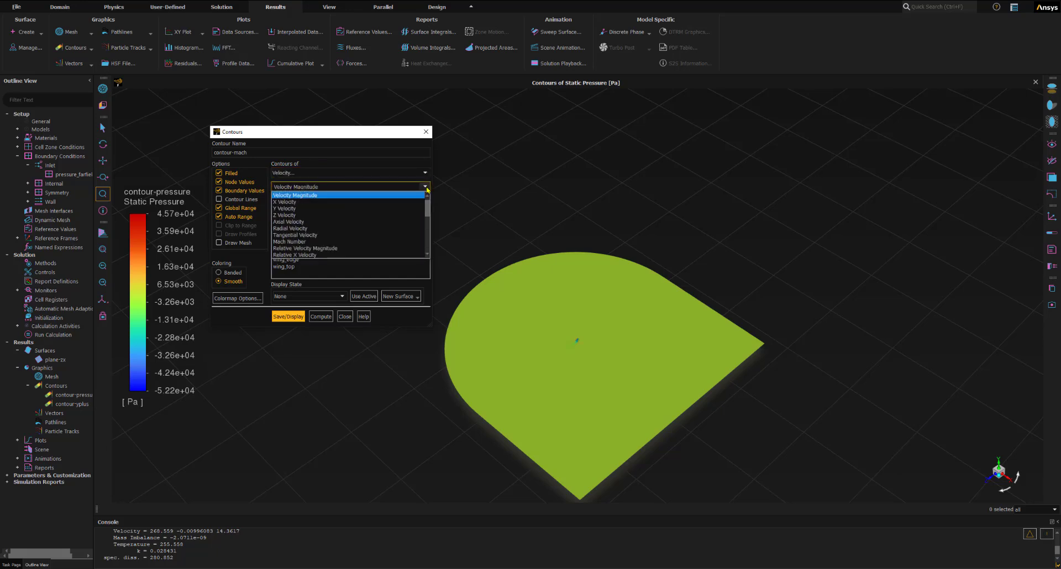
click(303, 241)
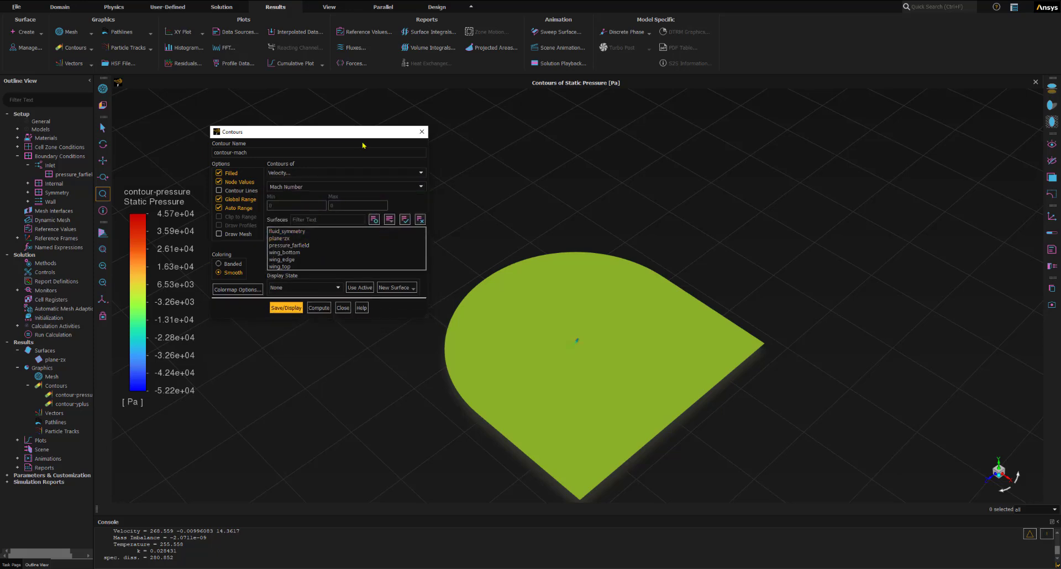
- Display the Mach number contour on plane-zx with banded coloring and close its definition
drag(362, 129, 362, 89)
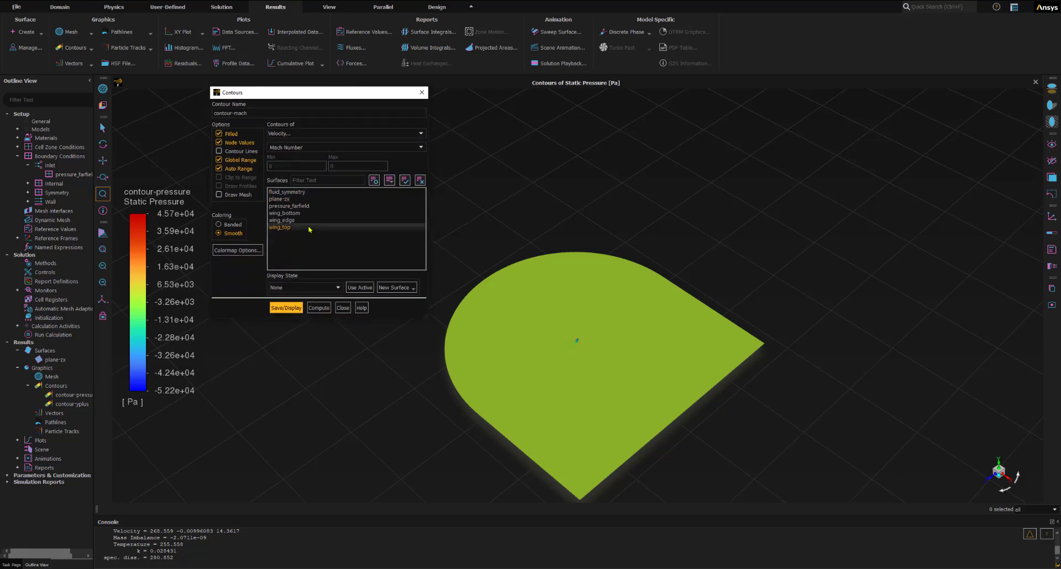
click(276, 200)
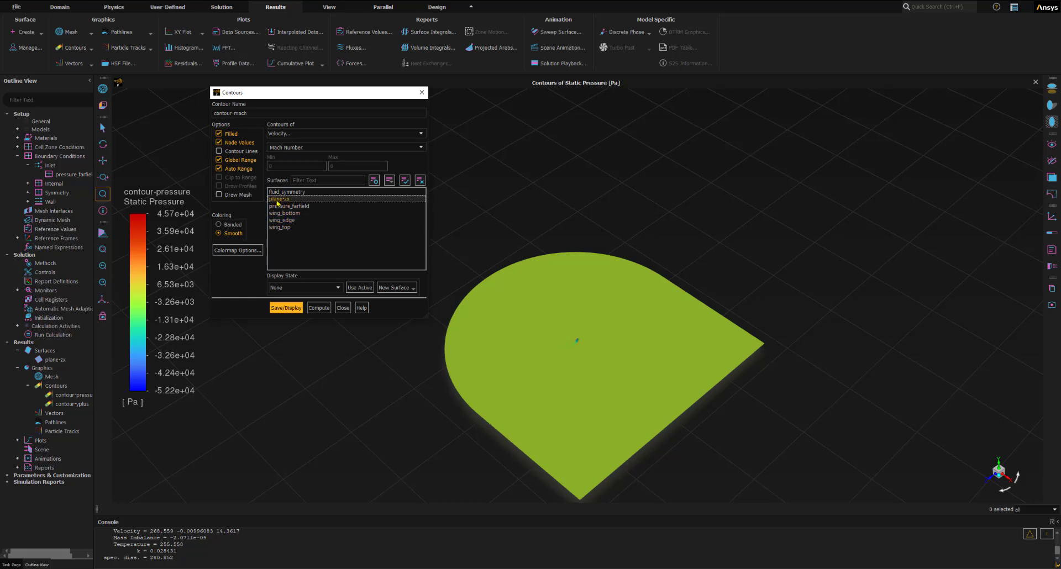
click(219, 225)
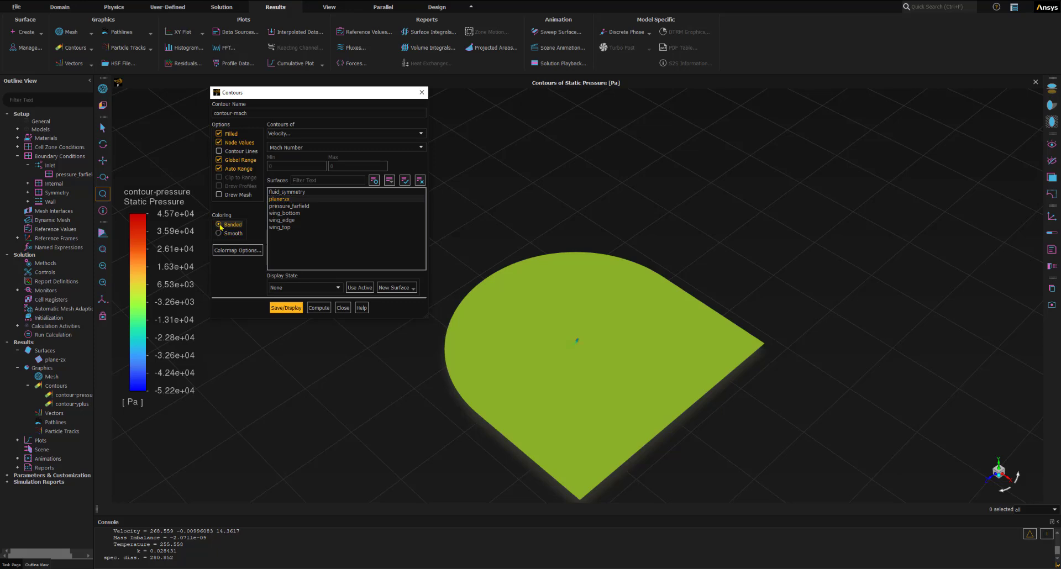
click(286, 308)
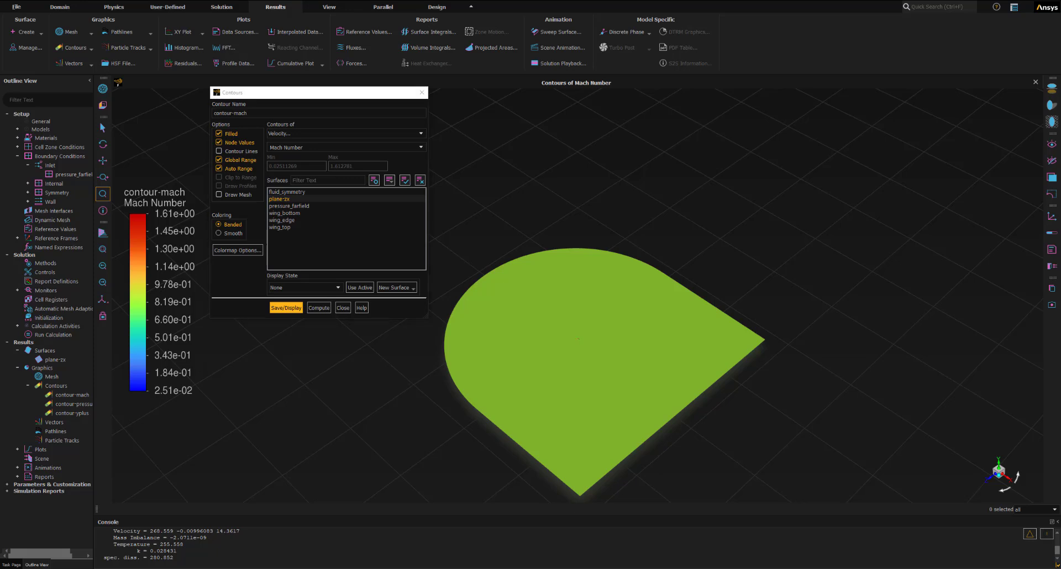
click(343, 308)
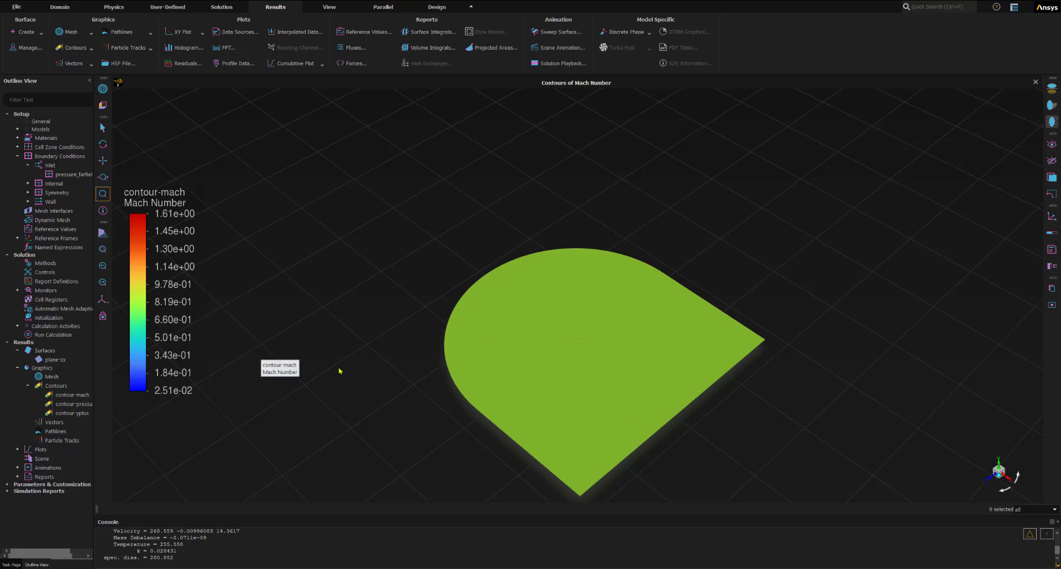
- Examine the Mach number contour from the +Y direction, close up around the wing section
click(103, 301)
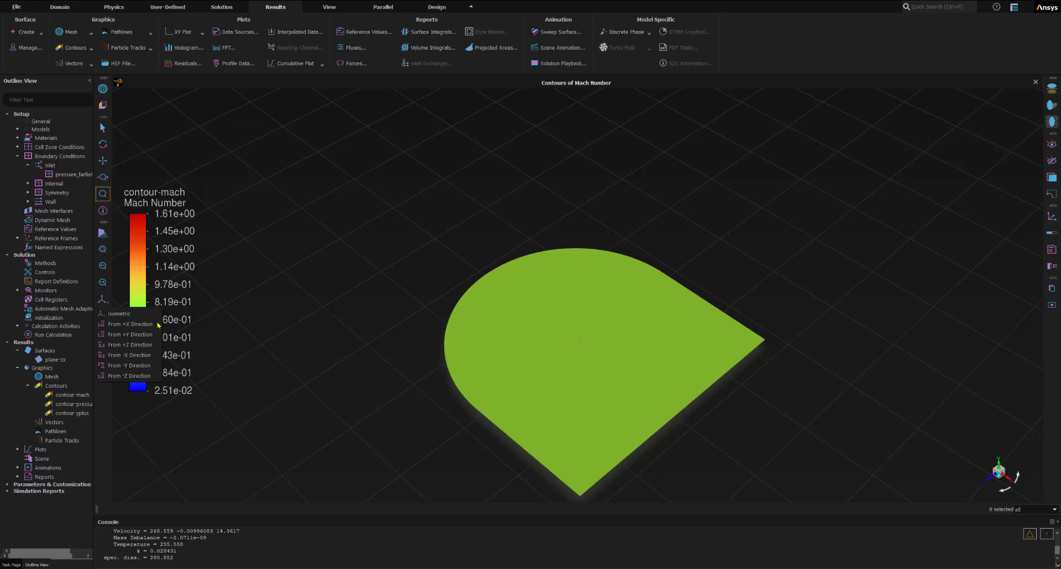
click(115, 335)
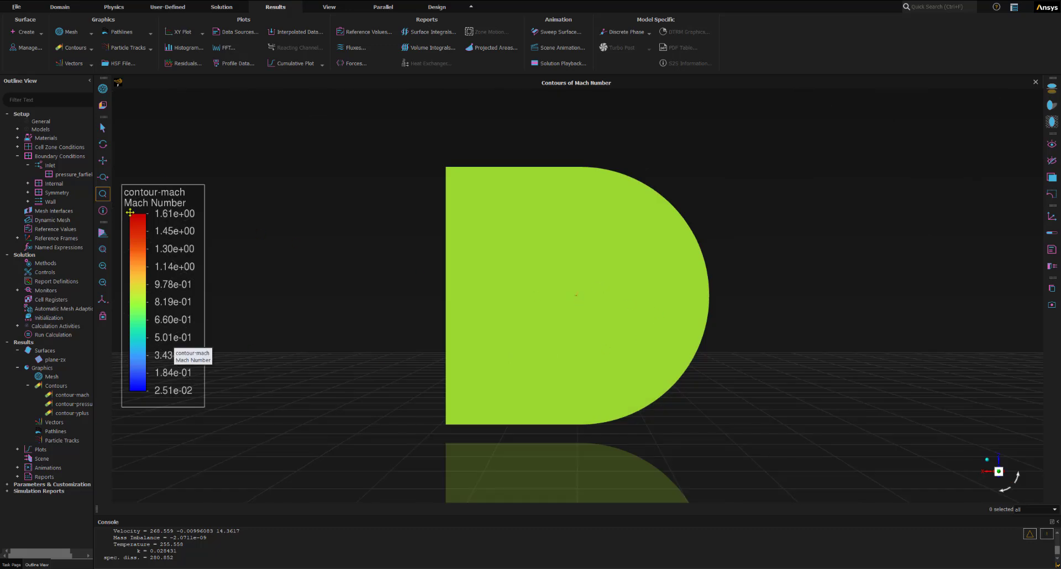
click(103, 194)
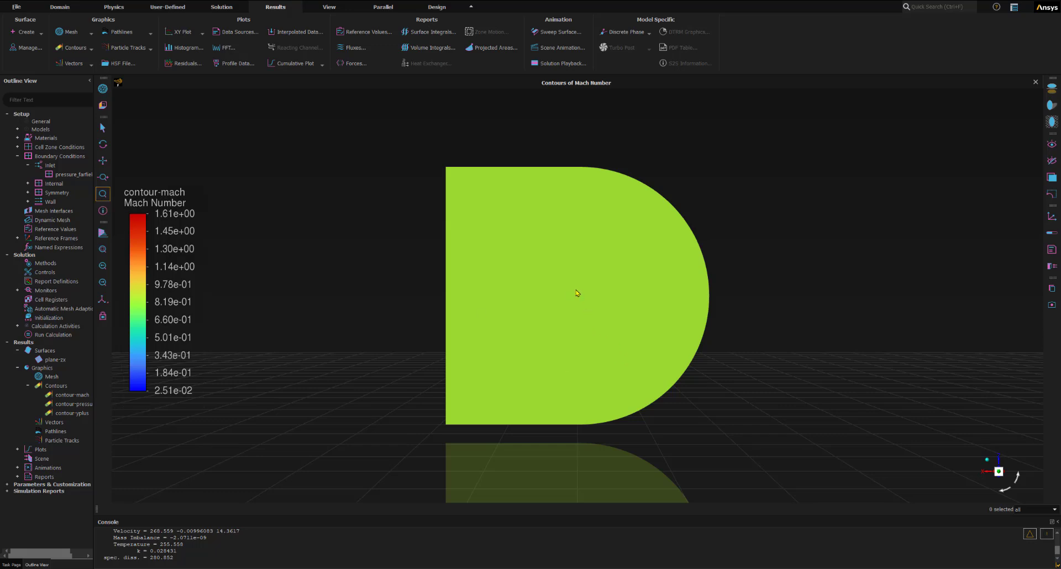
drag(569, 291, 585, 308)
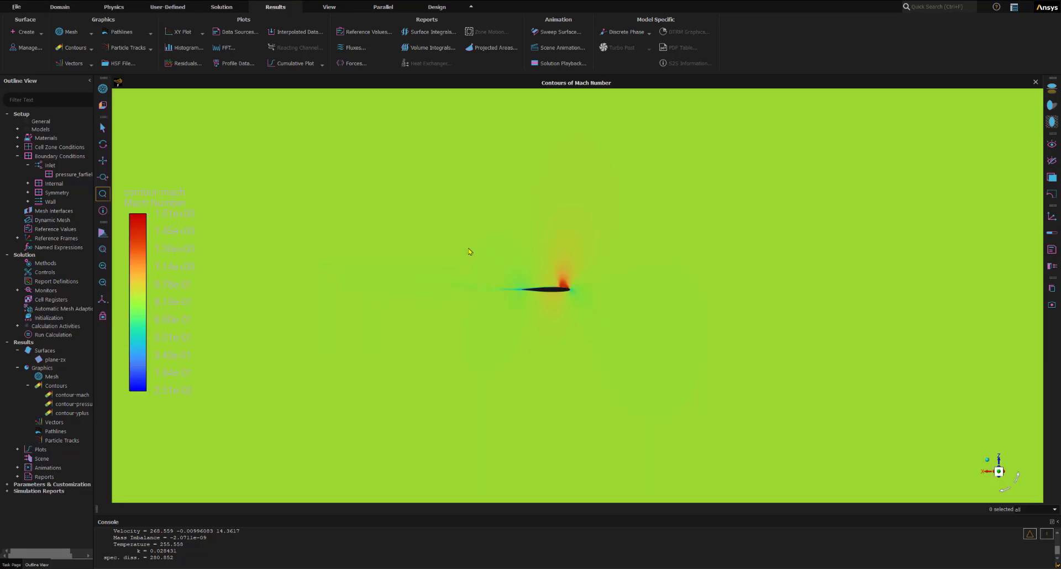
drag(468, 247, 606, 318)
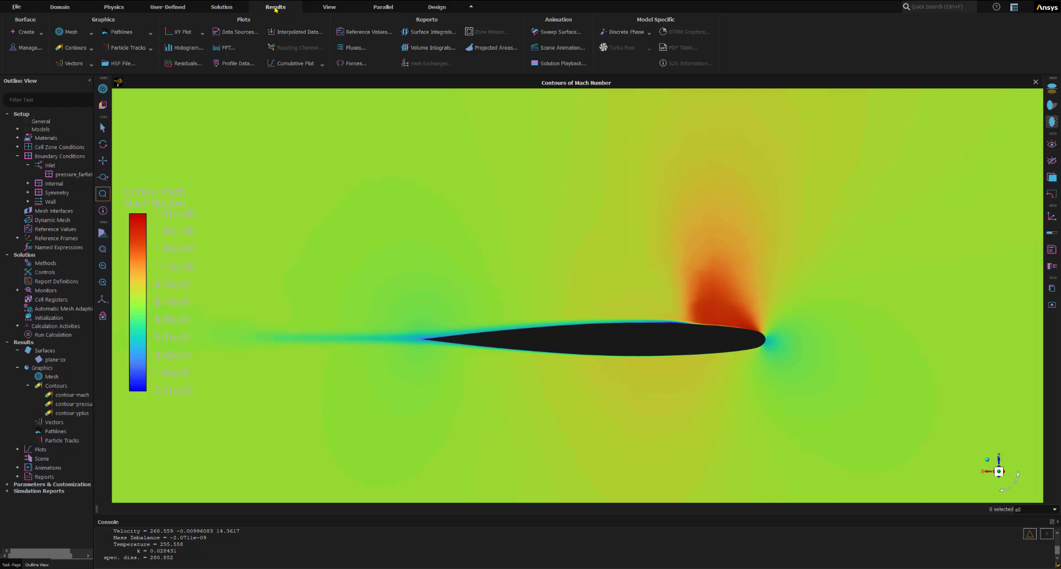
- Start a new contour definition named contour-x-vel with banded coloring
click(75, 47)
click(68, 60)
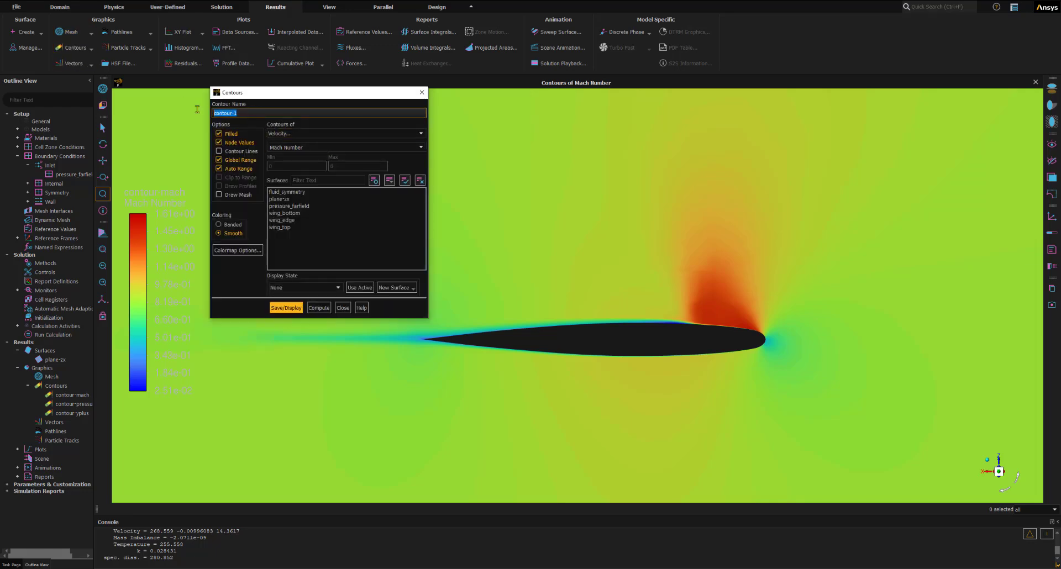
text(contour-x-vel)
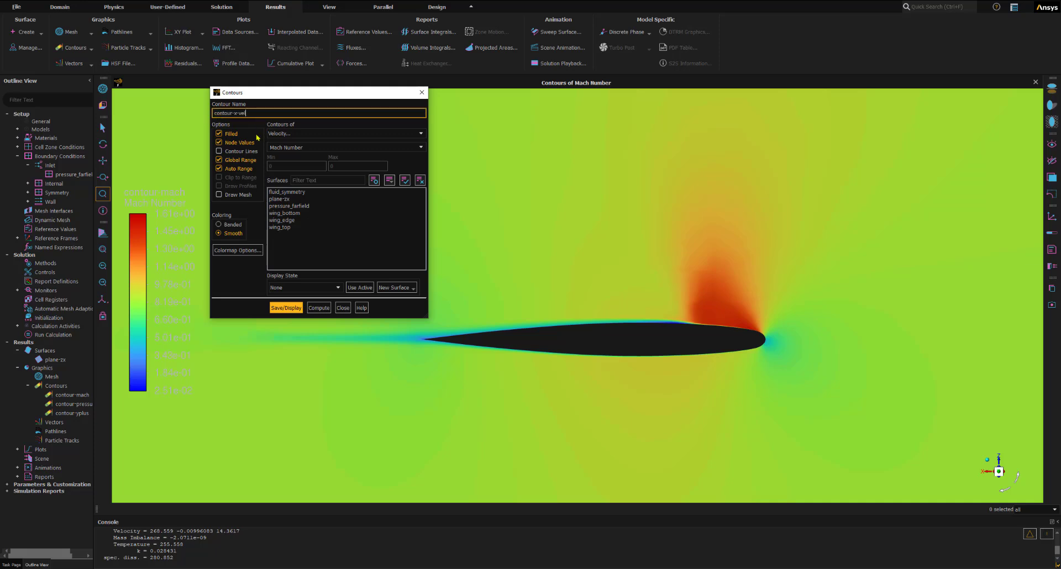
click(227, 136)
click(227, 227)
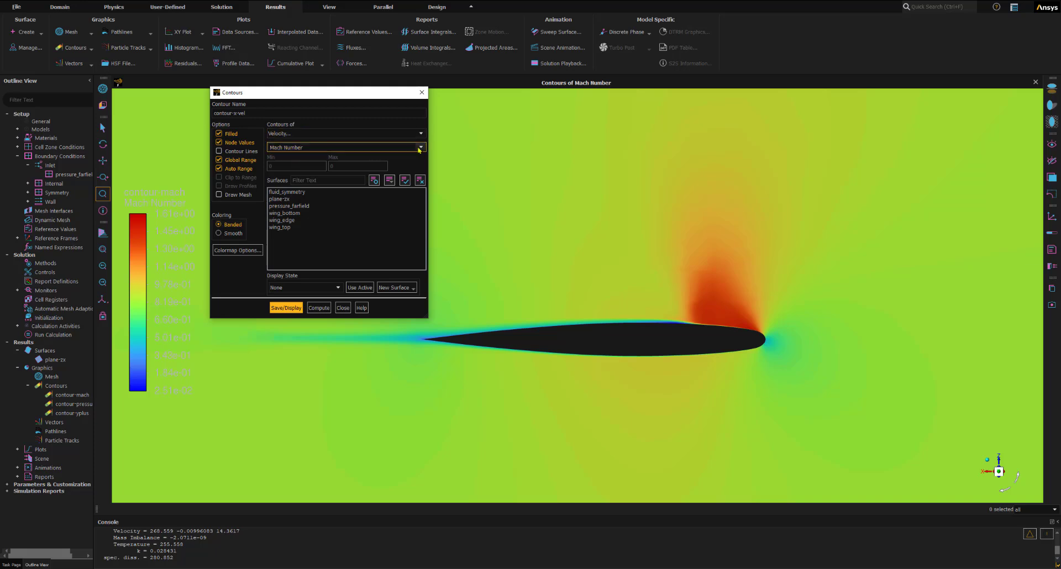
- Set the contour-x-vel field to X Velocity and display it on plane-zx
click(386, 147)
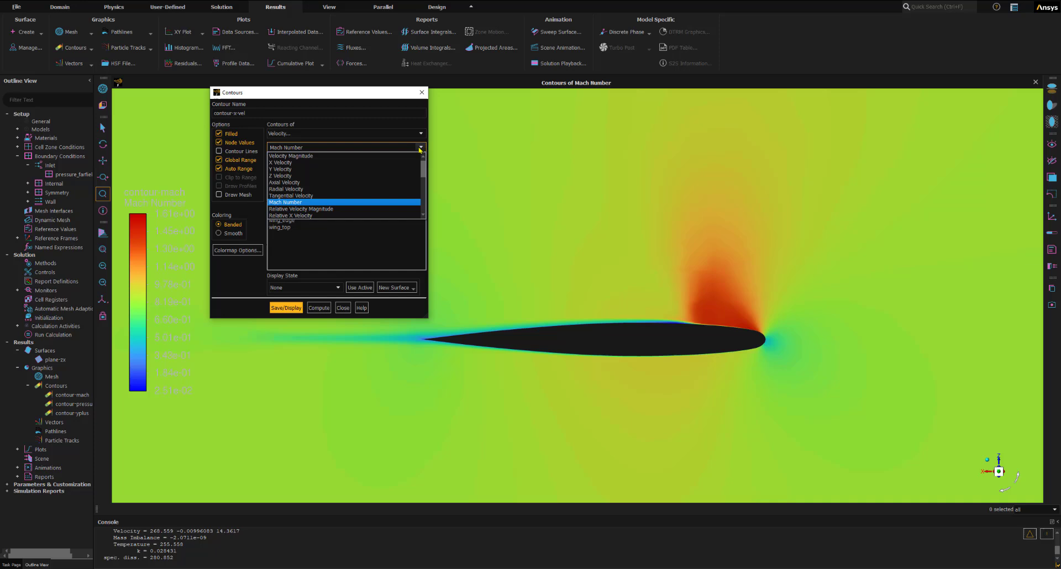
key(ctrl)
key(ctrl)
click(289, 163)
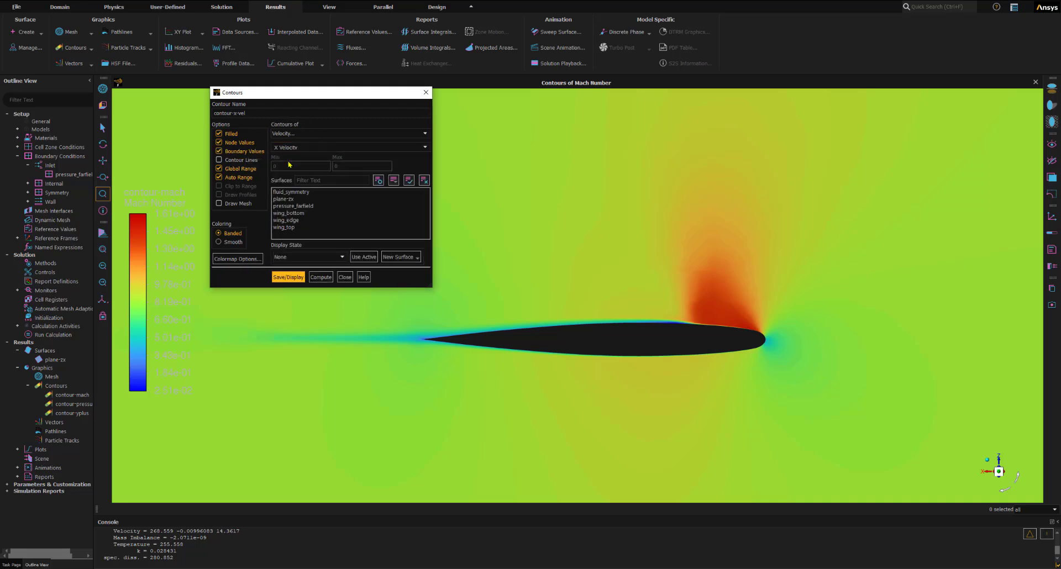
click(283, 200)
key(ctrl)
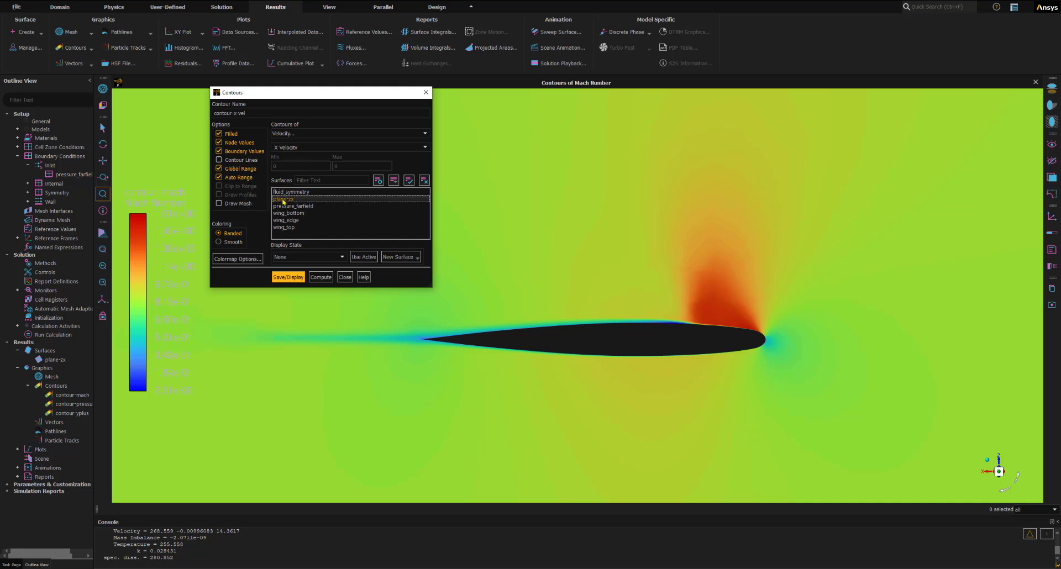
click(287, 277)
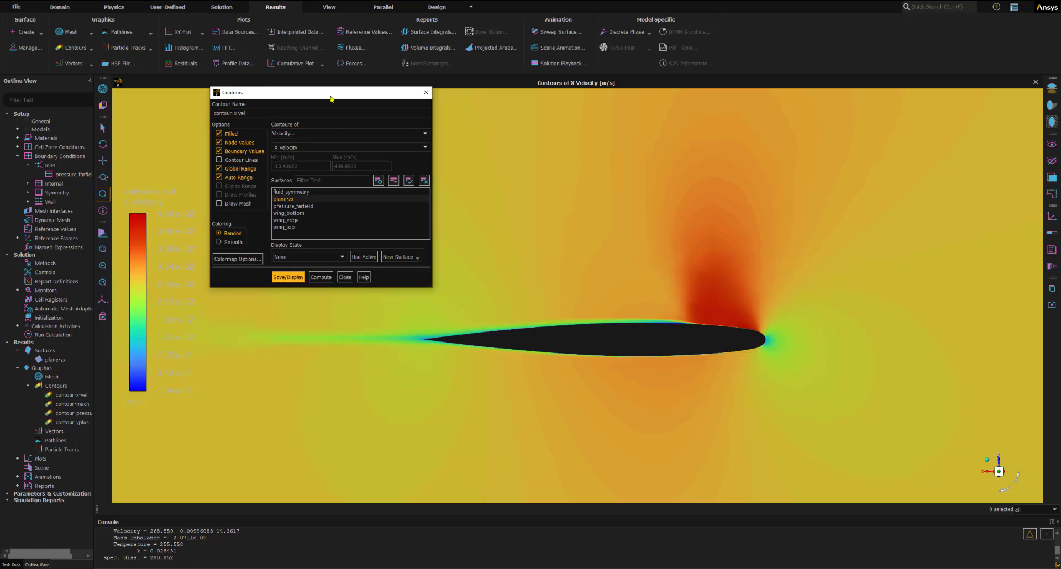
drag(332, 99, 387, 59)
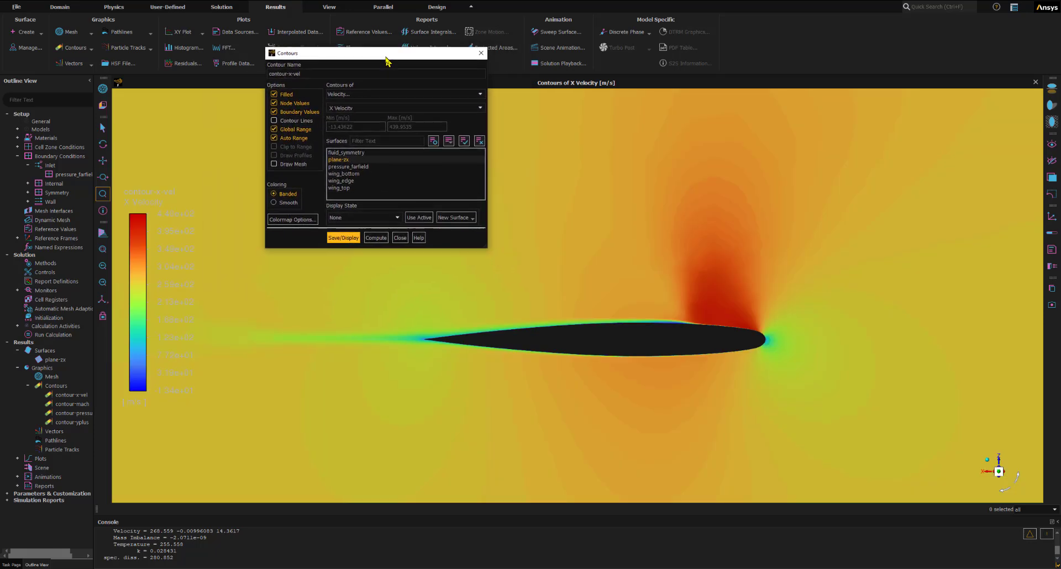
- Close the contour-x-vel definition and reopen it briefly to review its settings
click(400, 237)
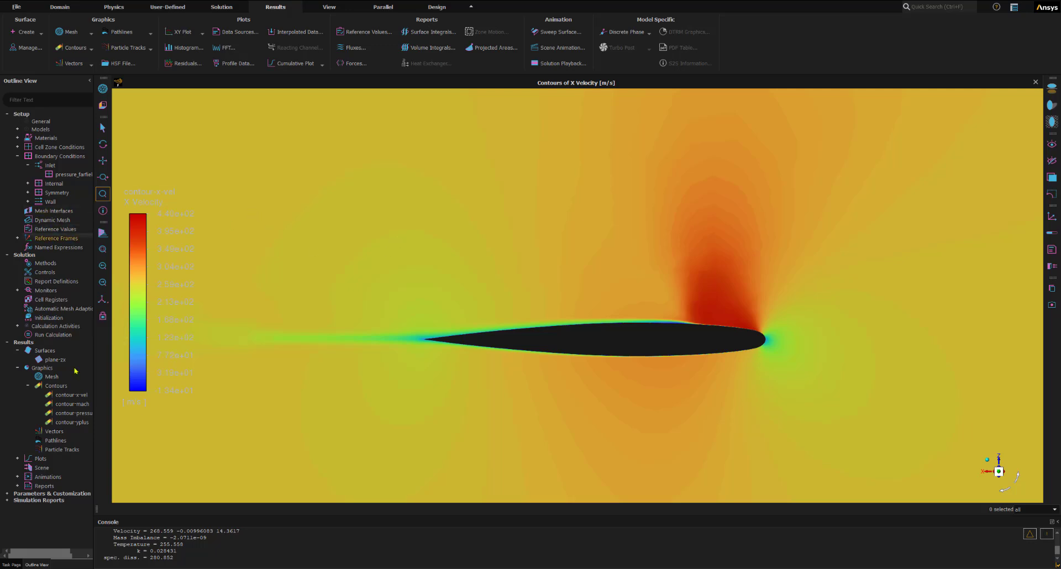
double_click(79, 394)
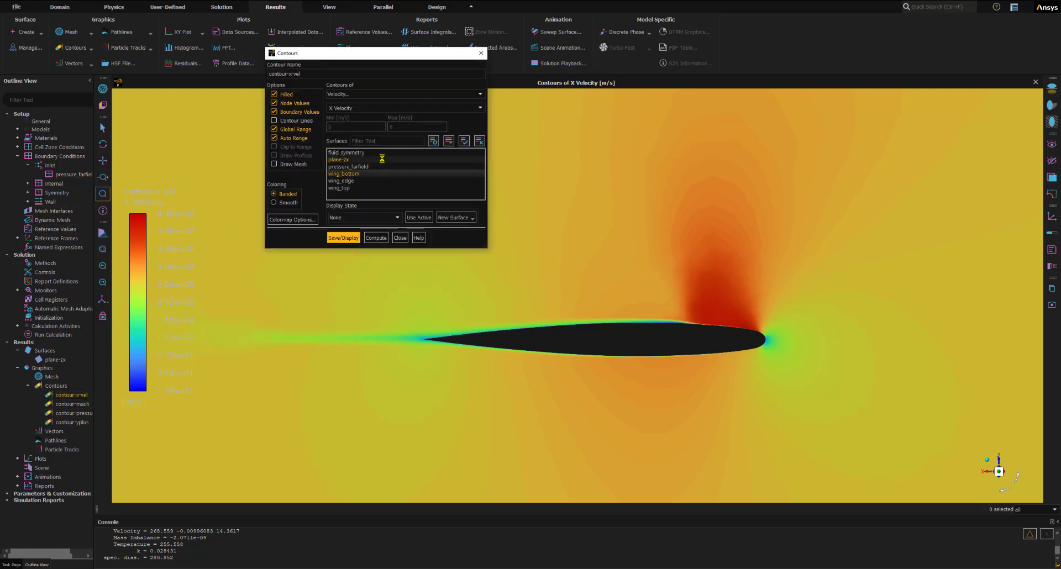
drag(359, 48, 330, 87)
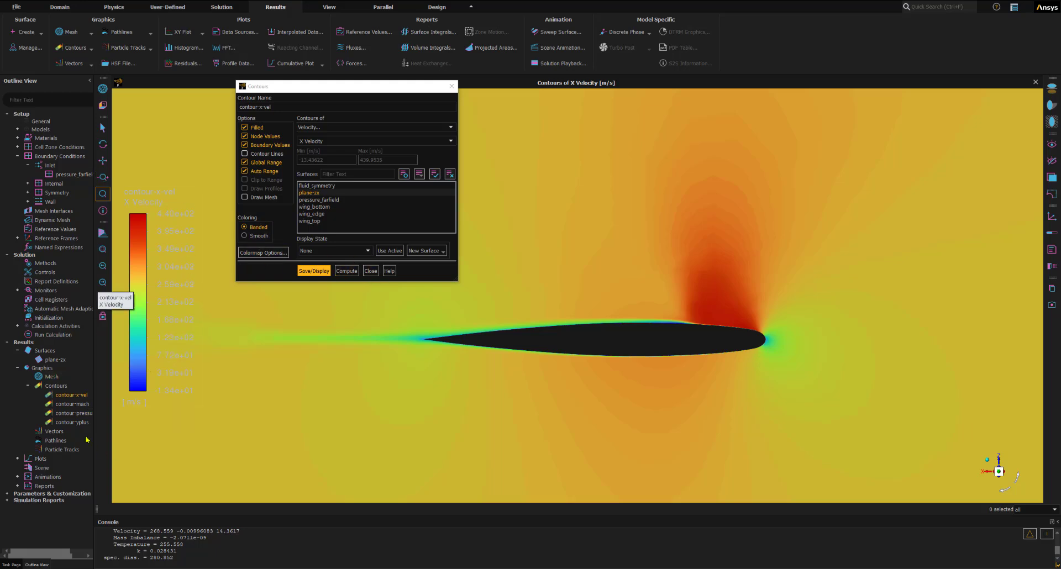
click(370, 271)
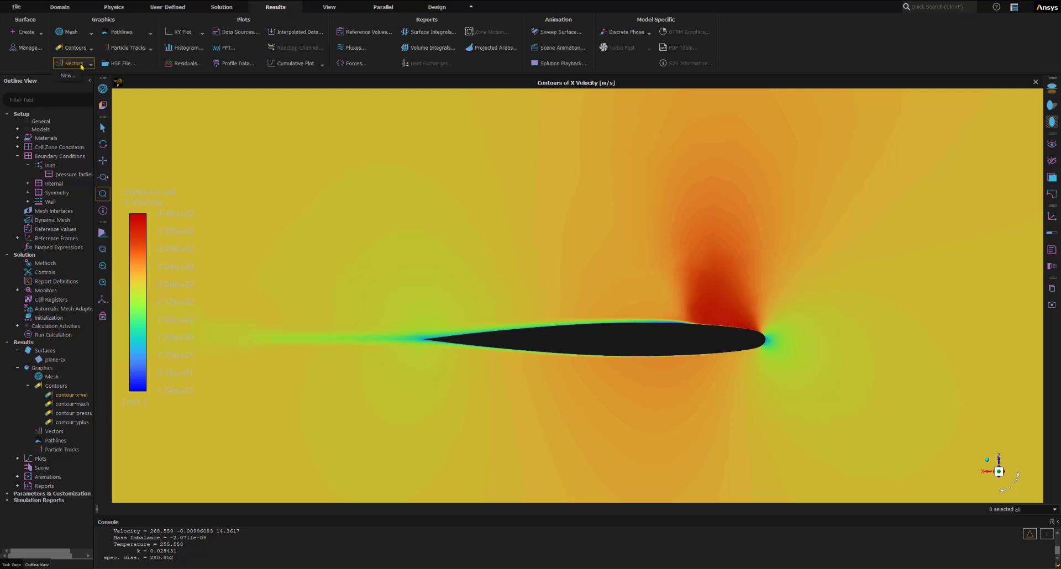
- Start a new vector definition named vector-vel
click(71, 78)
drag(544, 262, 218, 143)
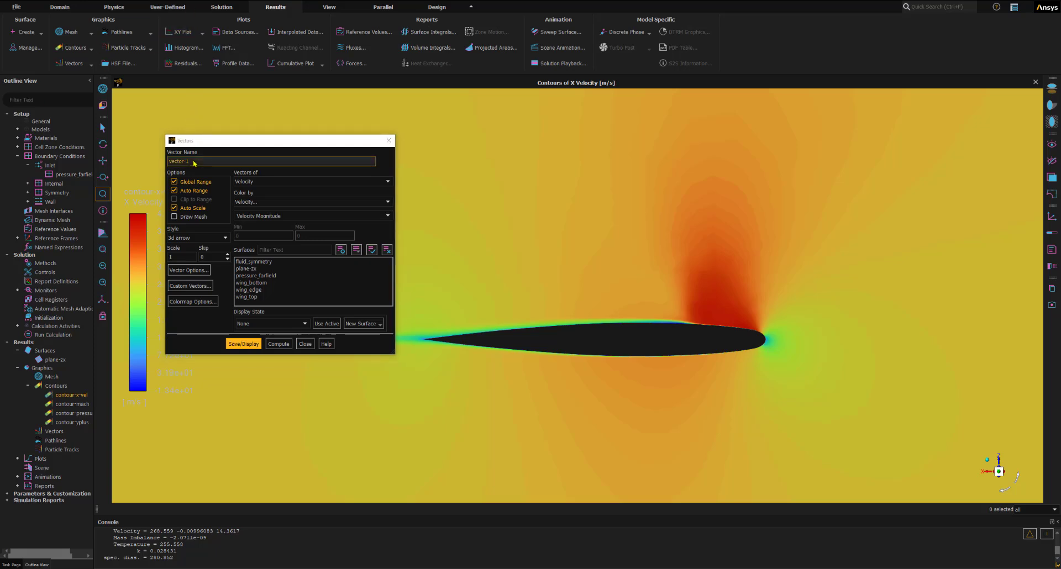
drag(194, 162, 148, 162)
text(vector-vel)
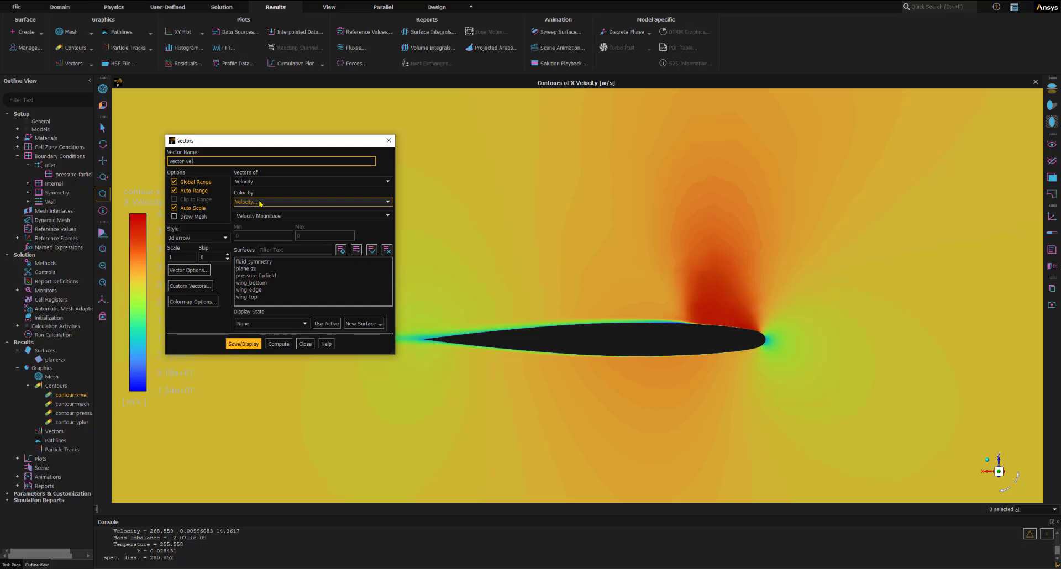
- Color the velocity vectors by X Velocity and display them on plane-zx
click(265, 216)
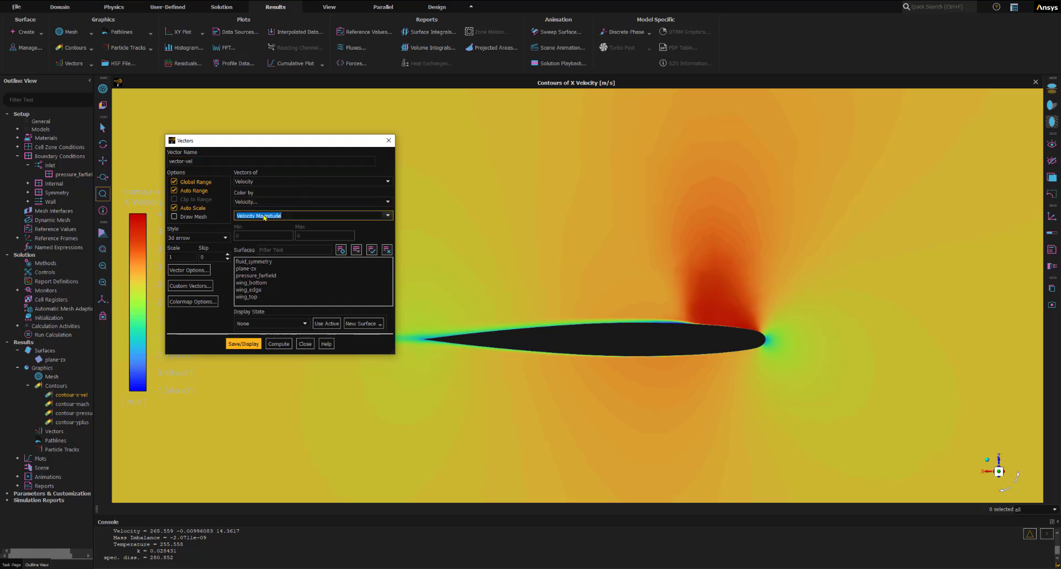
click(388, 216)
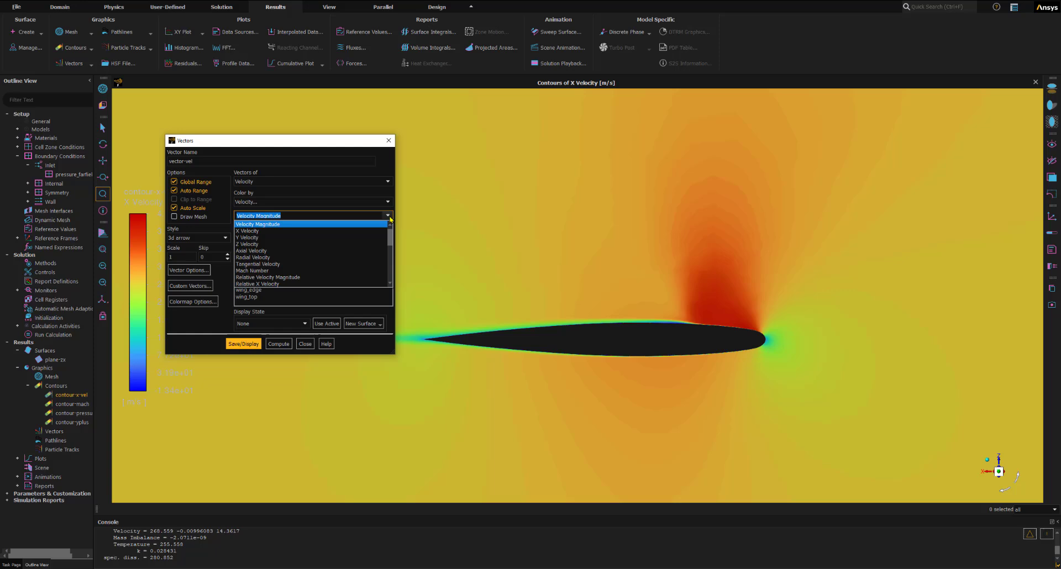
click(251, 231)
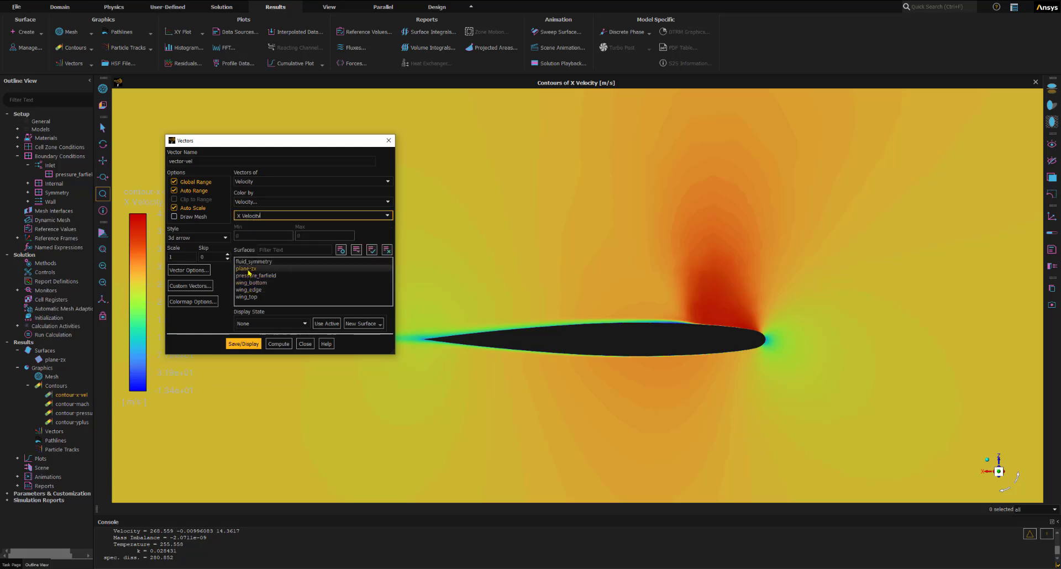
click(247, 269)
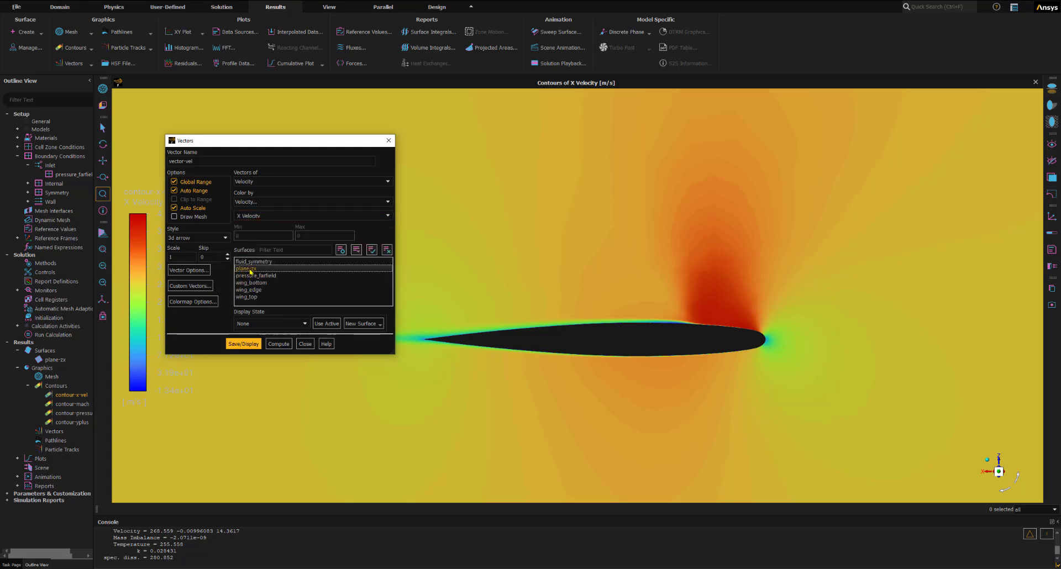
click(249, 344)
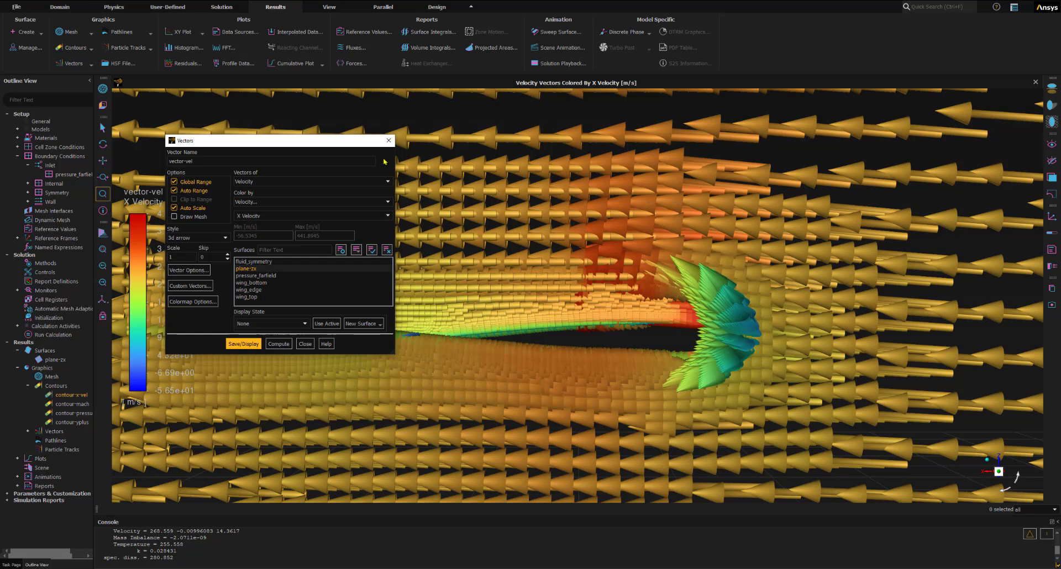
- Set the vector-vel arrow scale to 0.5 and redisplay the vectors
drag(332, 142, 383, 98)
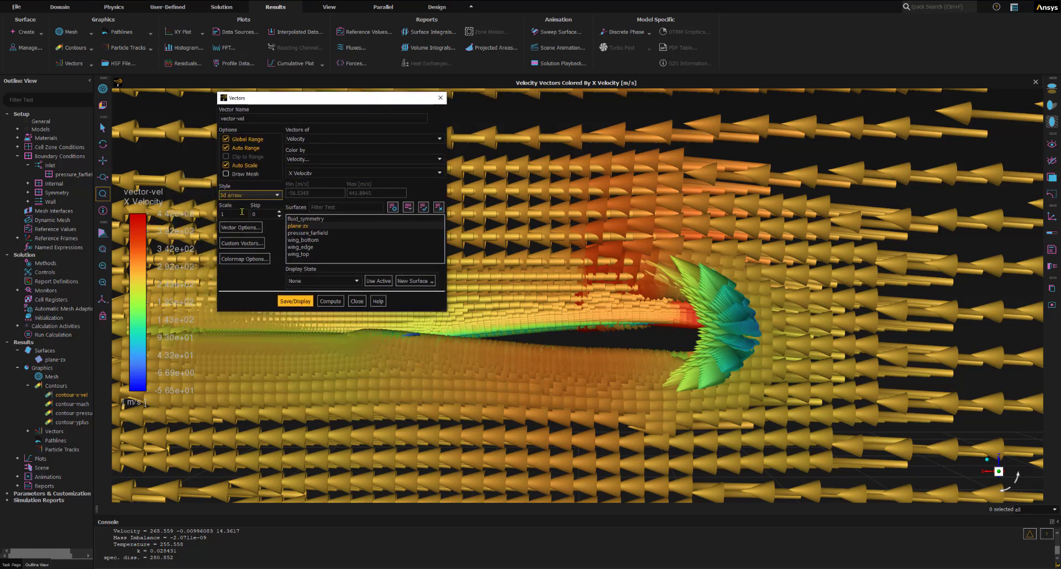
click(234, 214)
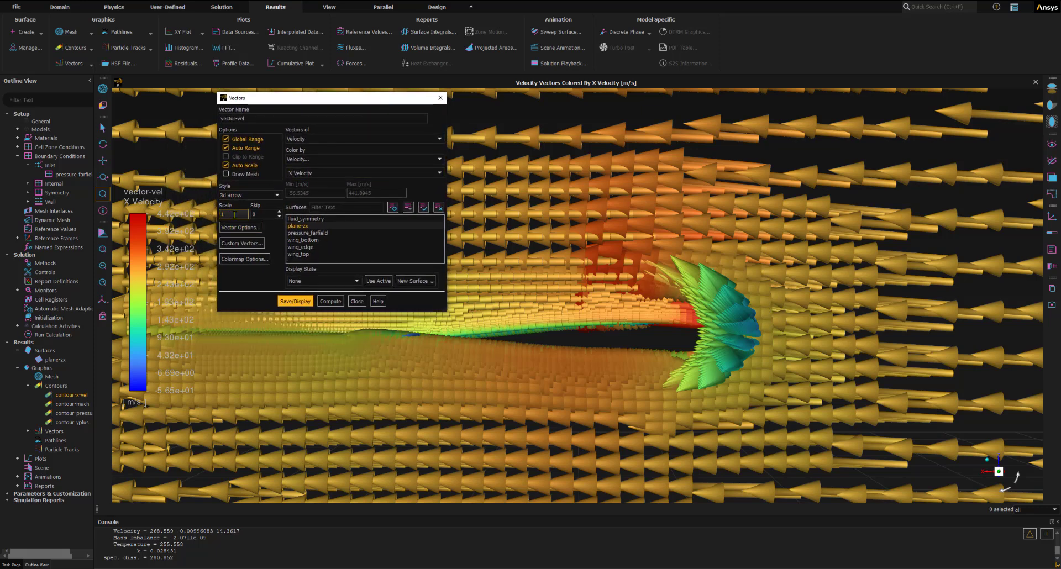
drag(235, 216, 214, 215)
text(0.5)
key(Return)
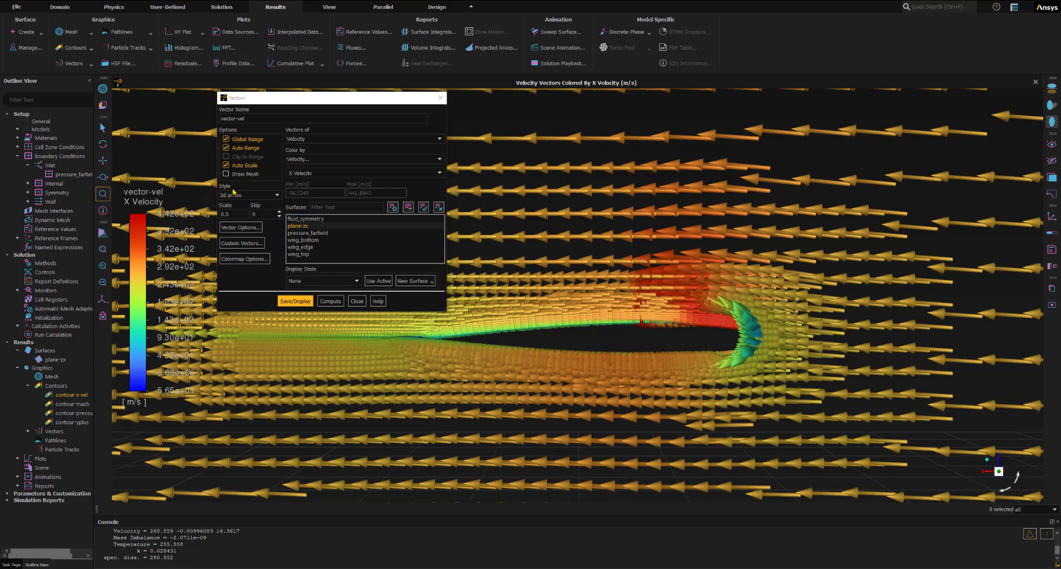
- Set the vector-vel scale to 0.05, display the vectors around the wing's leading edge, and close the definition
click(227, 215)
text(0)
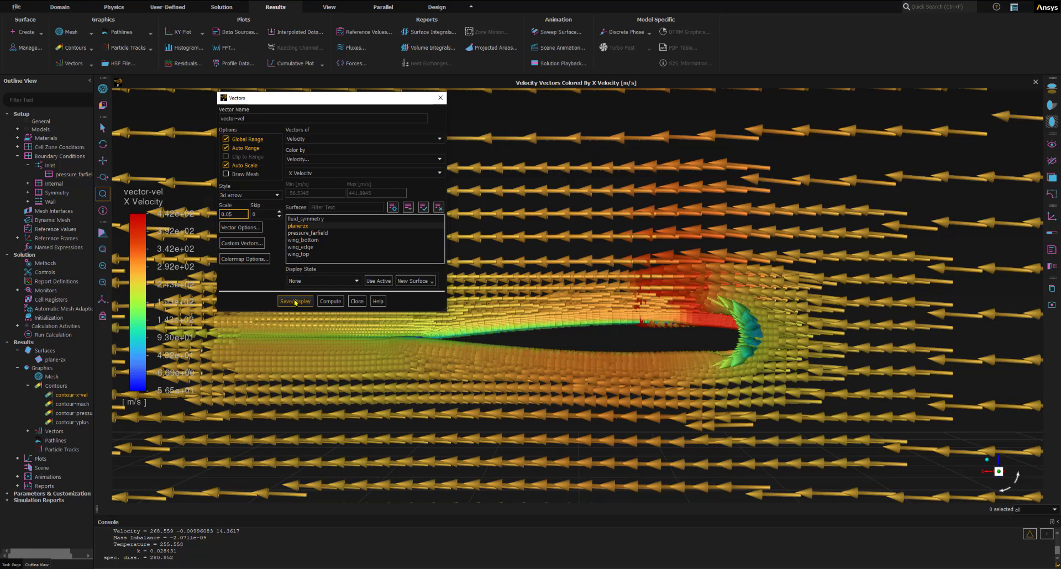
click(296, 302)
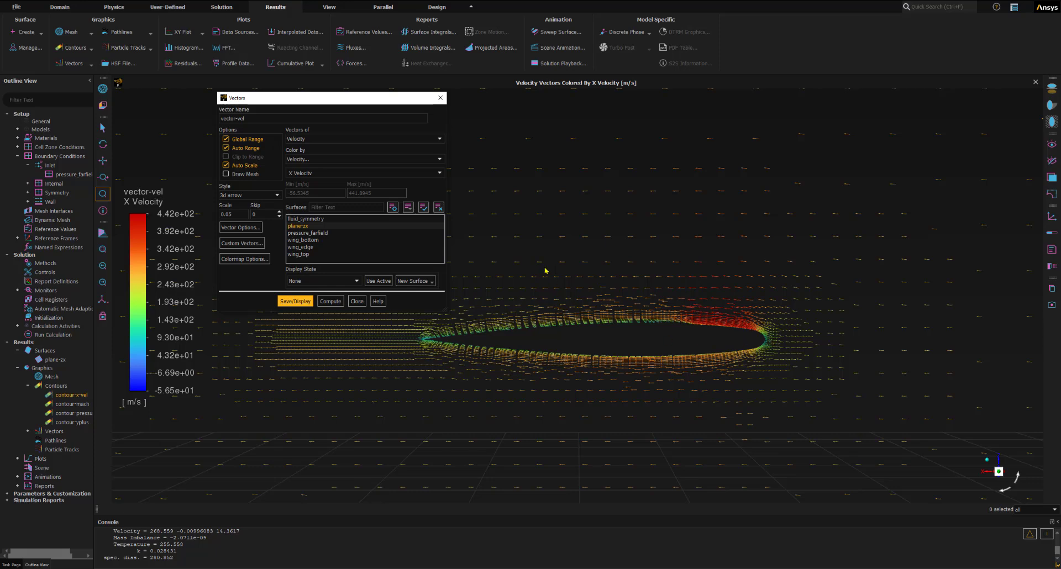
click(161, 146)
drag(613, 292, 821, 406)
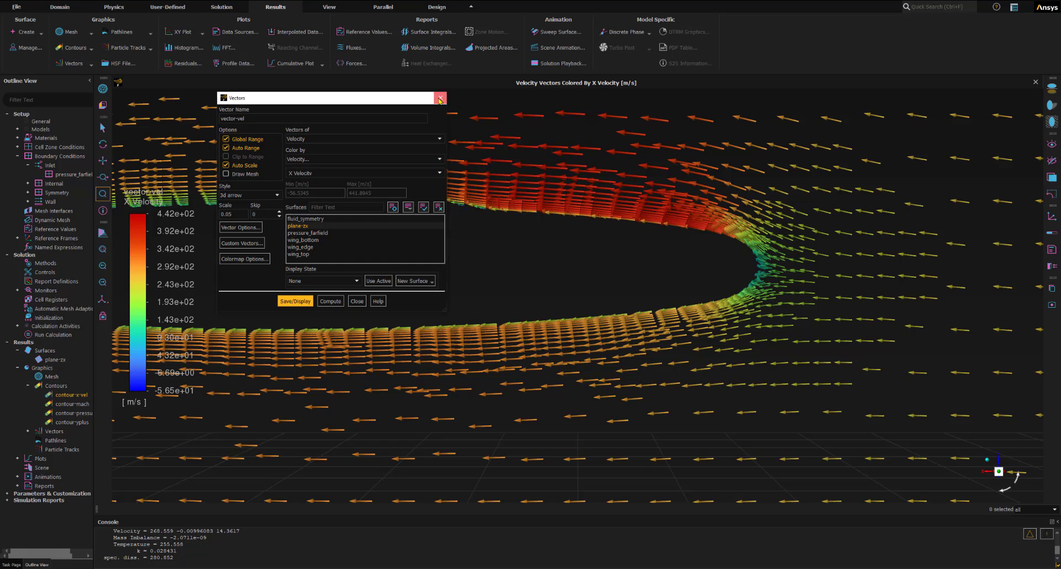
click(440, 99)
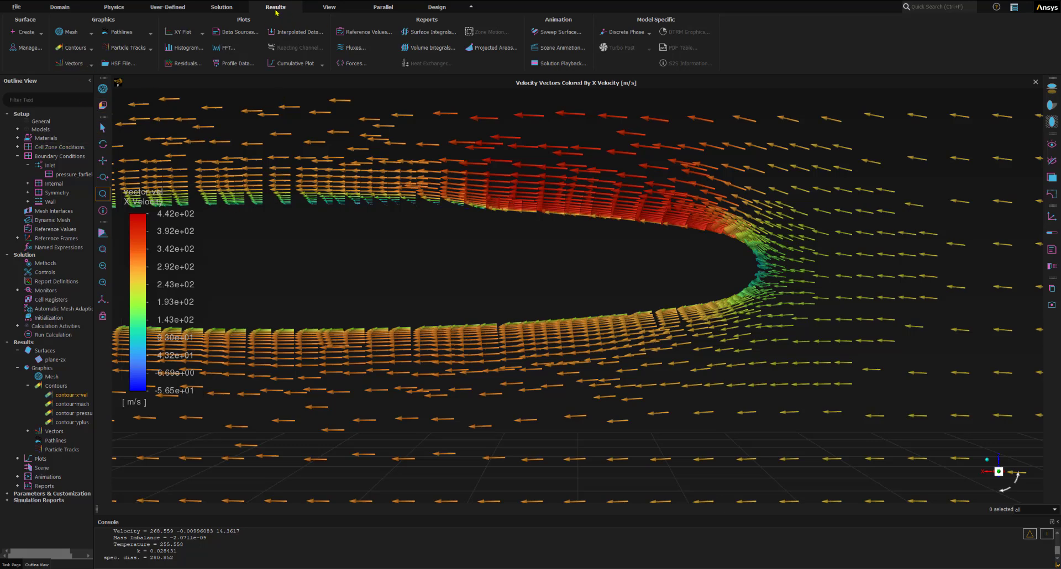
- Start a new iso-surface named iso-y-bottom
click(40, 33)
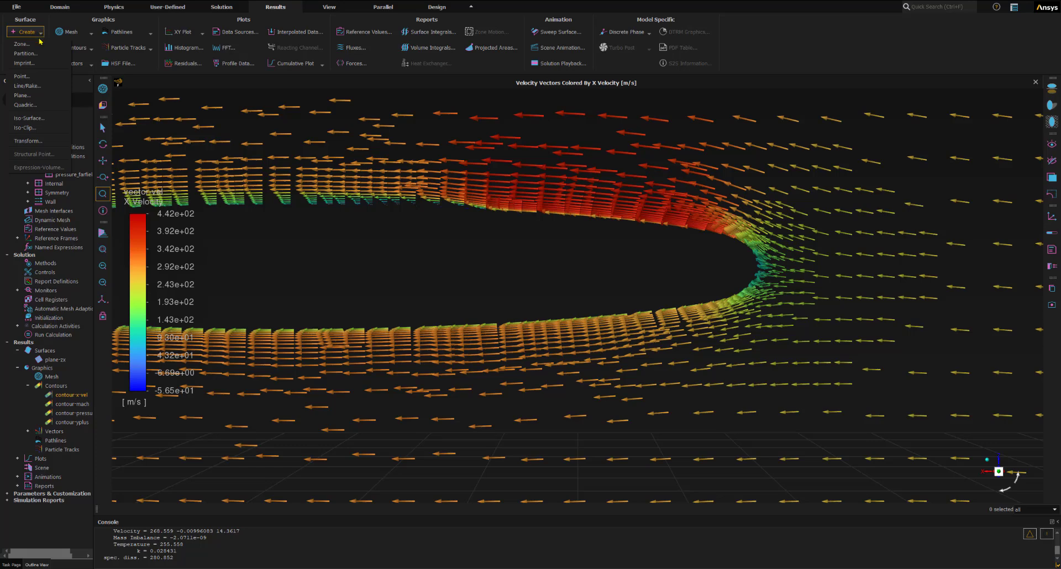
click(39, 119)
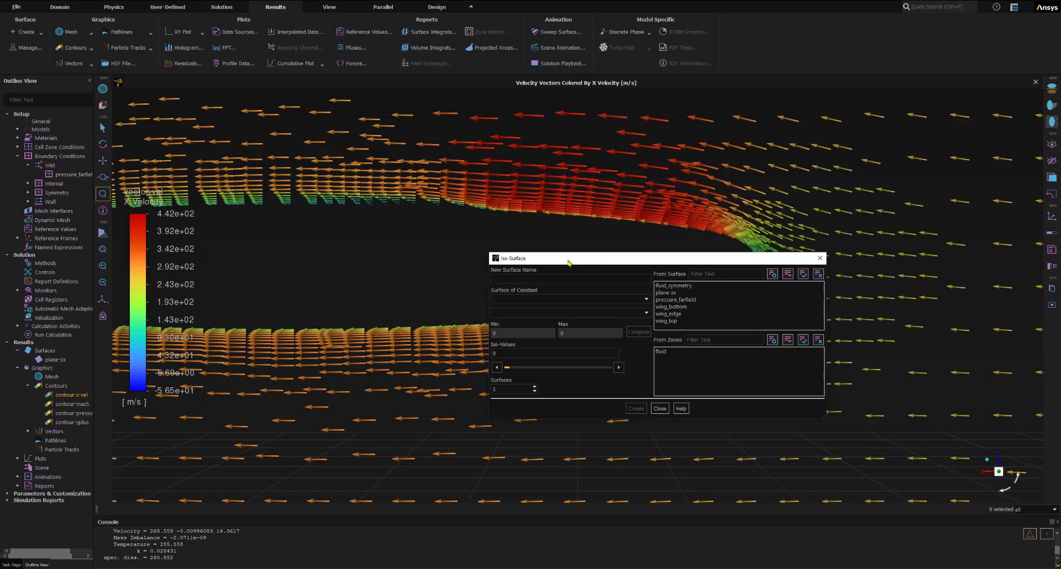
drag(589, 262, 354, 255)
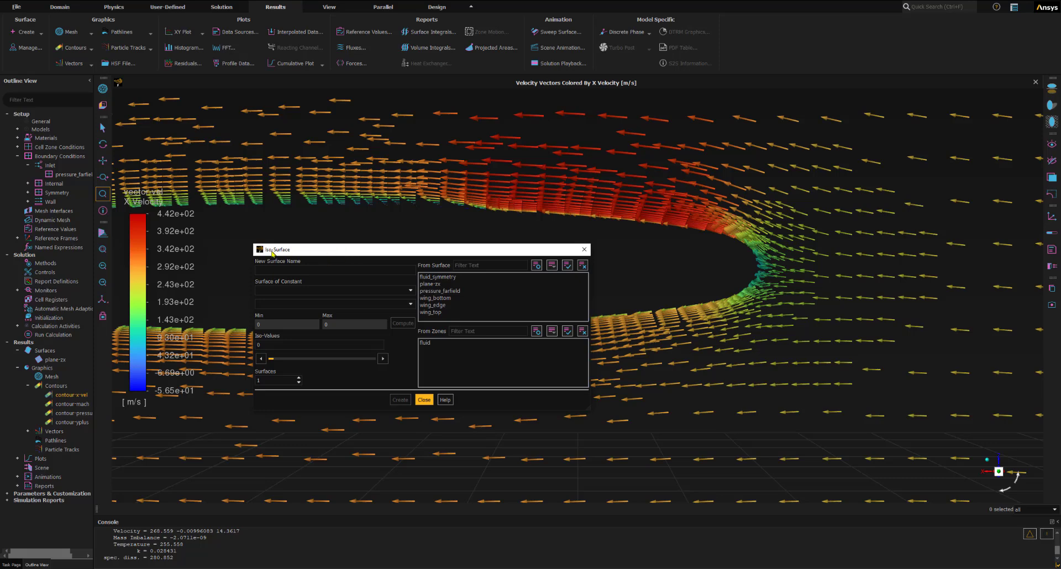
click(270, 270)
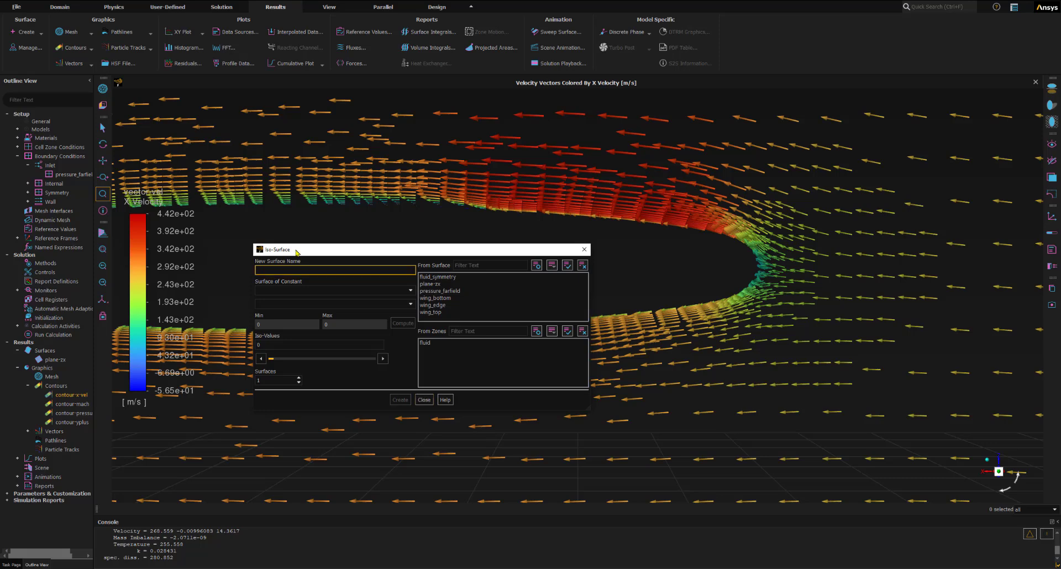
drag(297, 252, 286, 236)
click(267, 256)
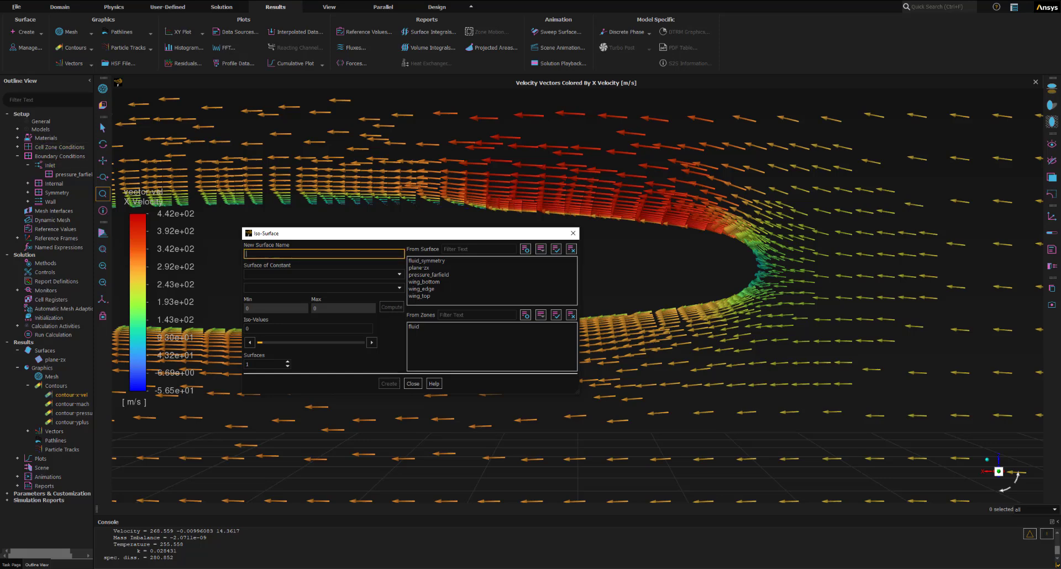
click(304, 253)
text(iso-y-bottom)
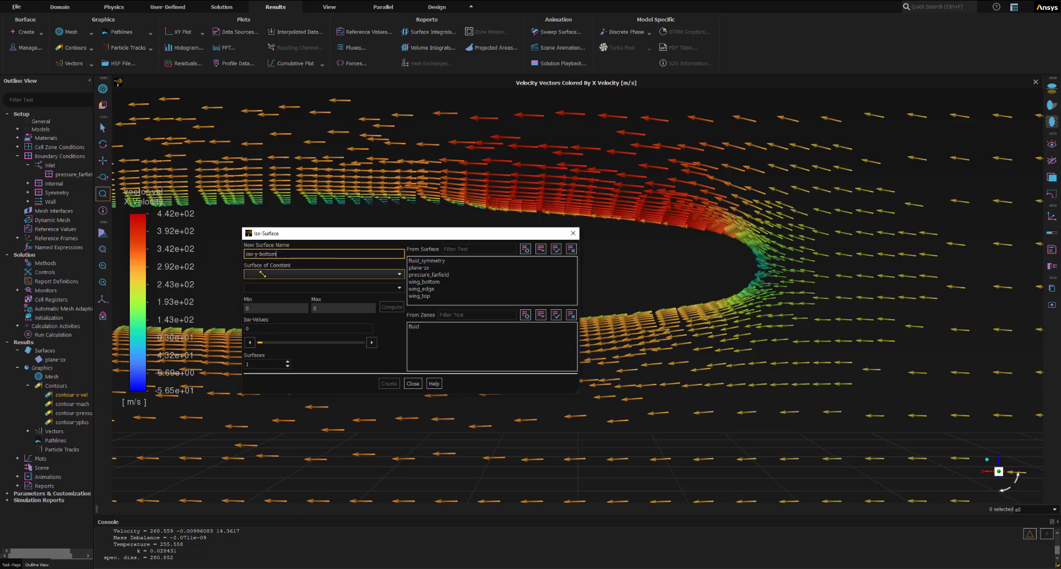
- Define iso-y-bottom as a surface of constant mesh Y-Coordinate
click(326, 274)
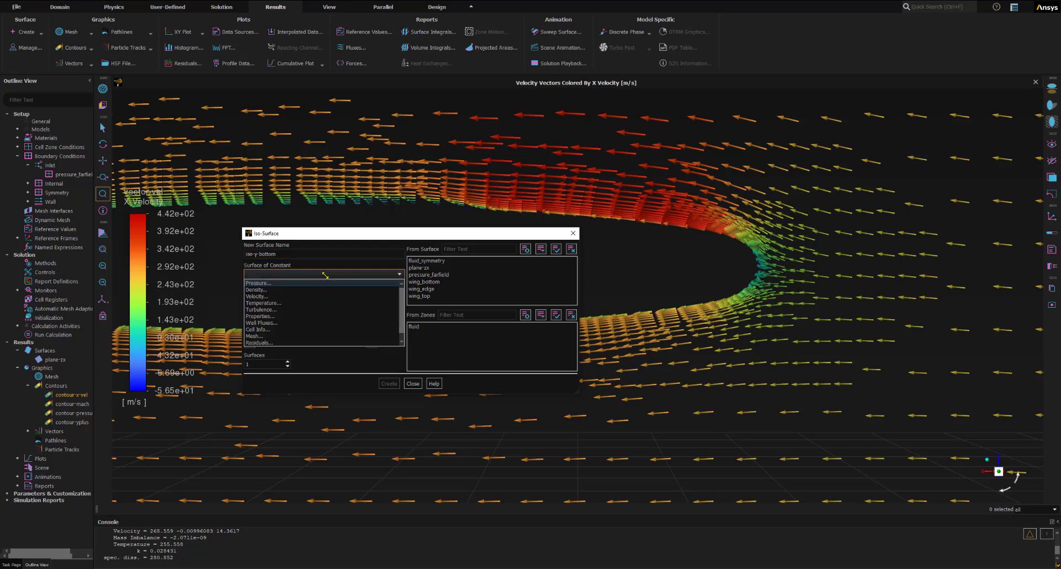
click(257, 336)
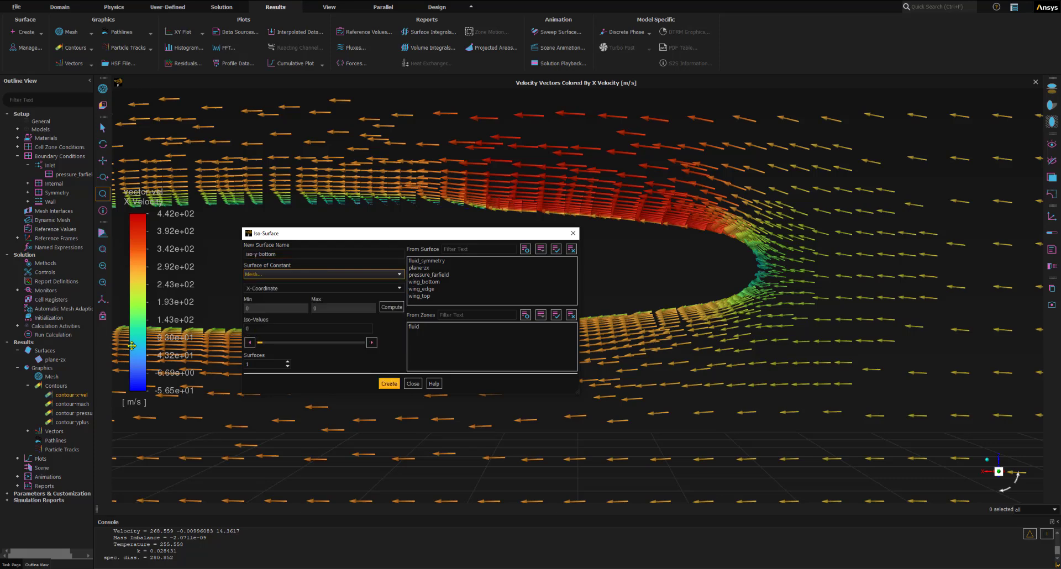
click(398, 288)
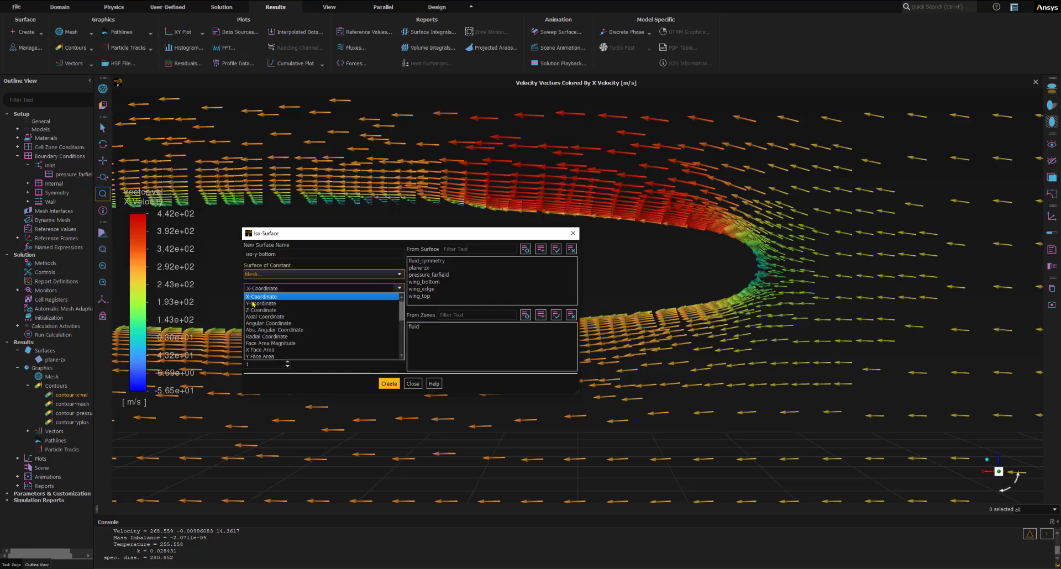
click(287, 304)
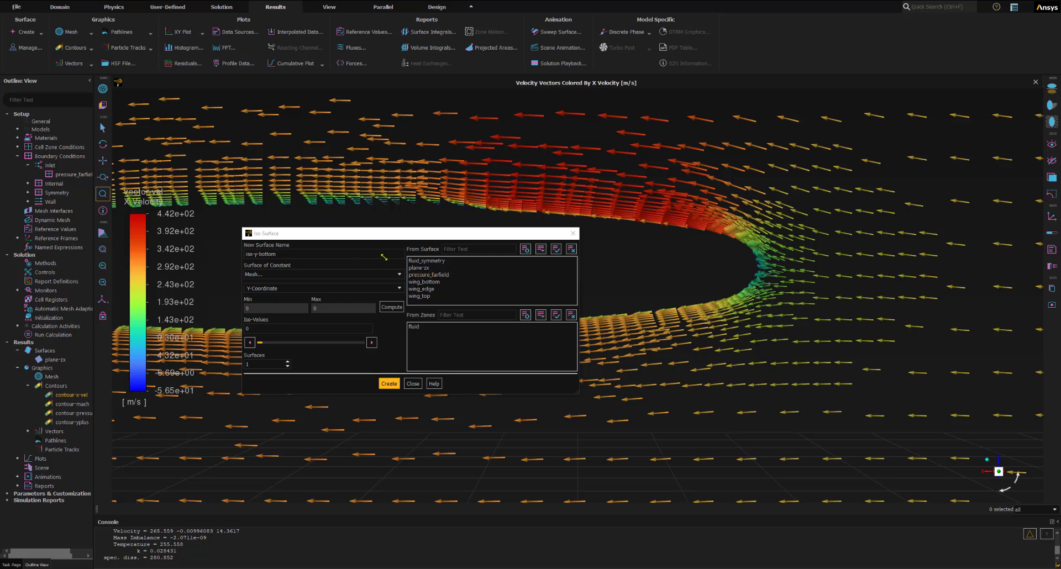
- Take iso-y-bottom from the wing_bottom surface, compute its range, and create it at an iso-value of 1.11 m
click(436, 282)
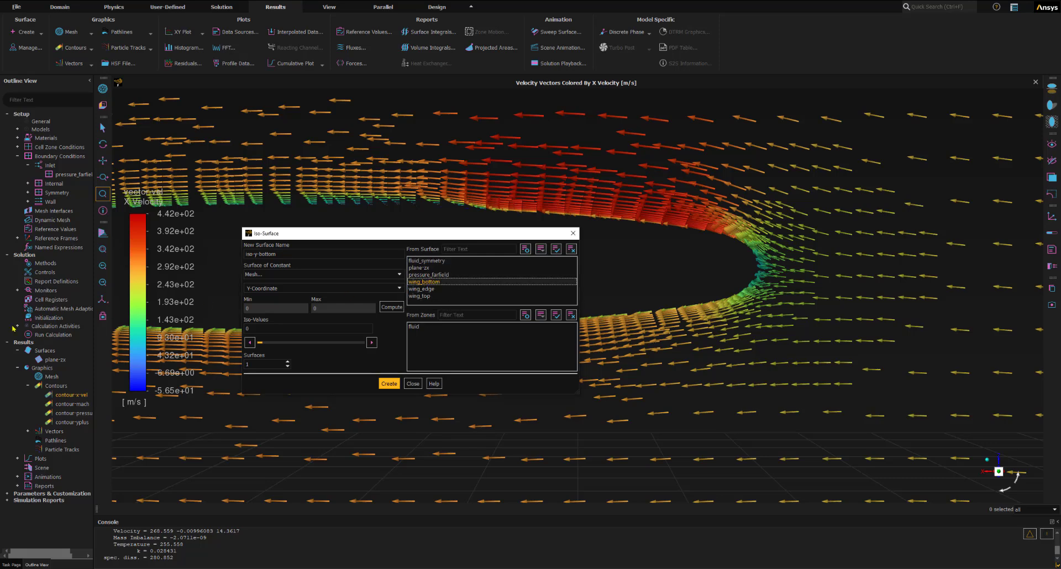
click(390, 307)
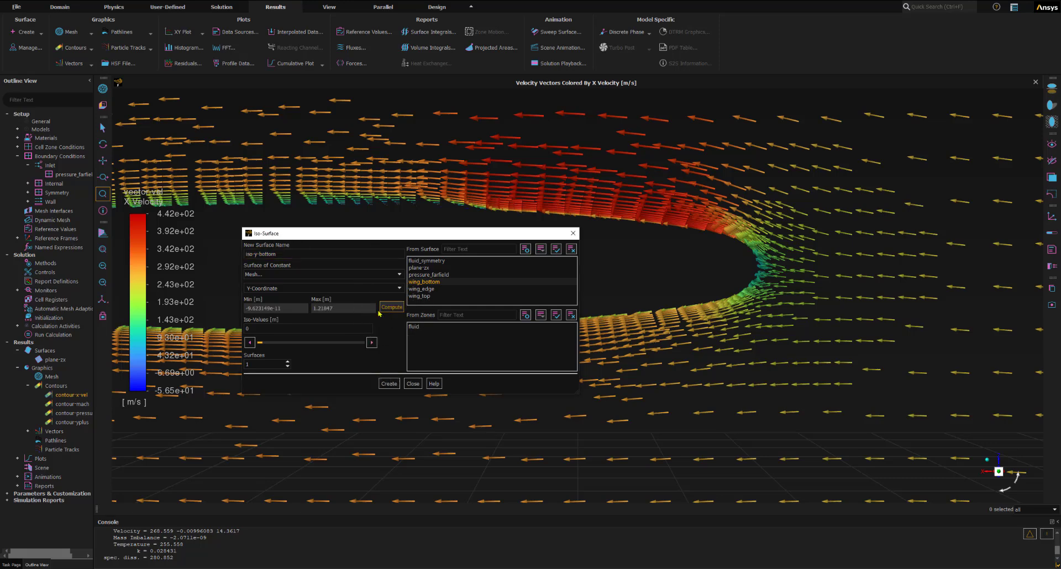
click(320, 308)
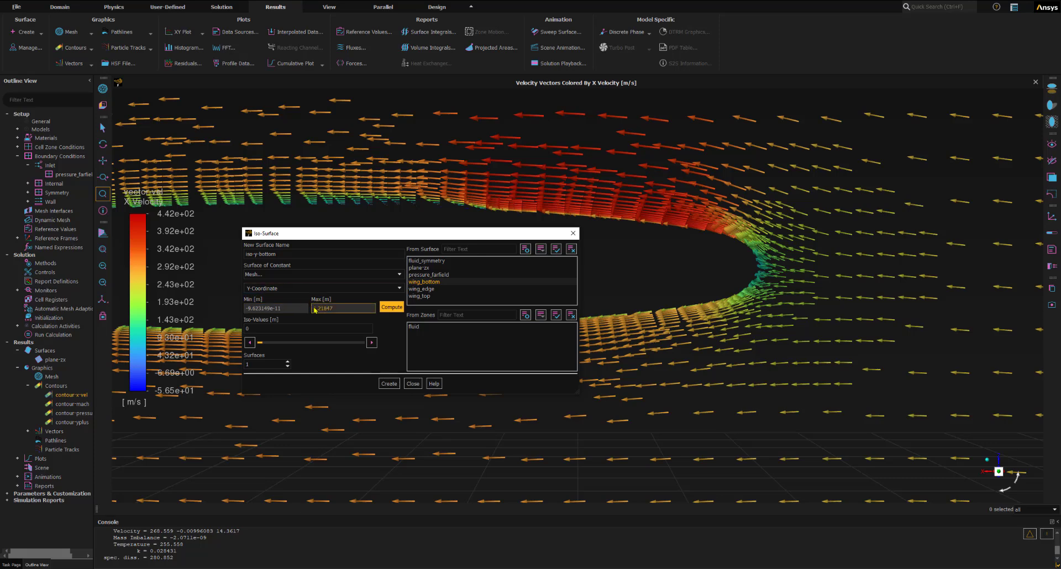
click(271, 327)
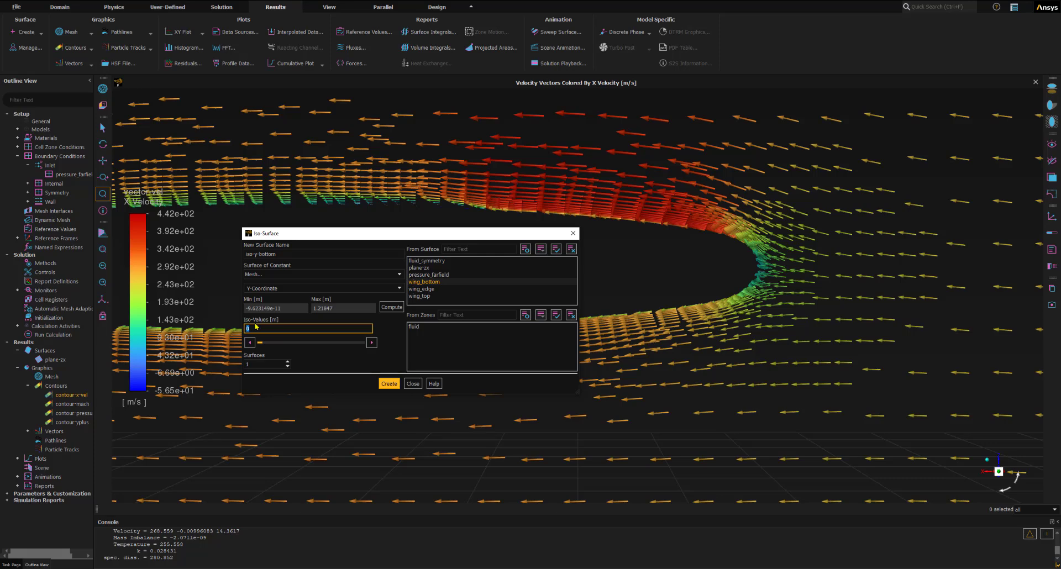
text(1.11)
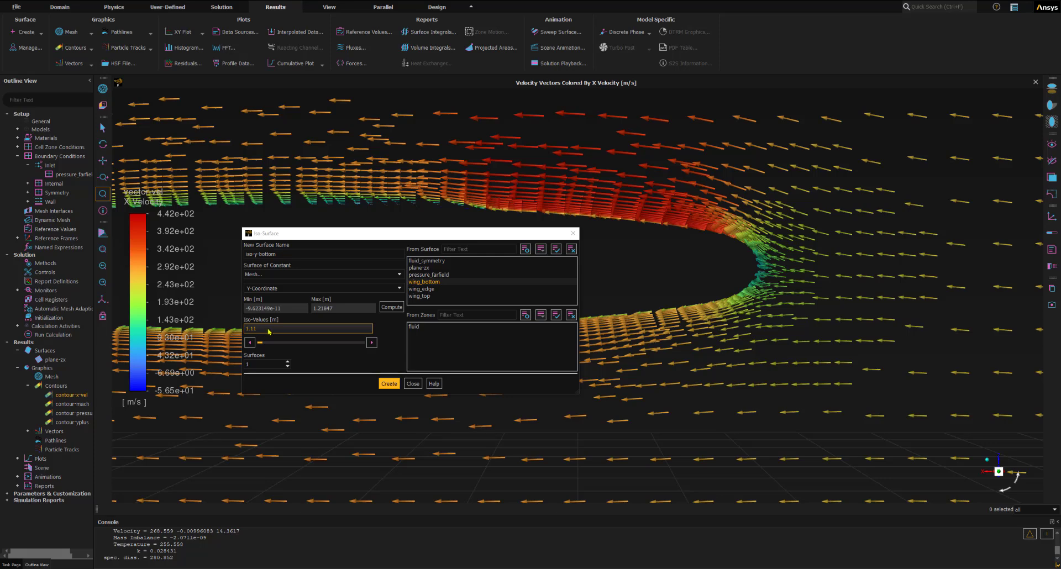
click(389, 384)
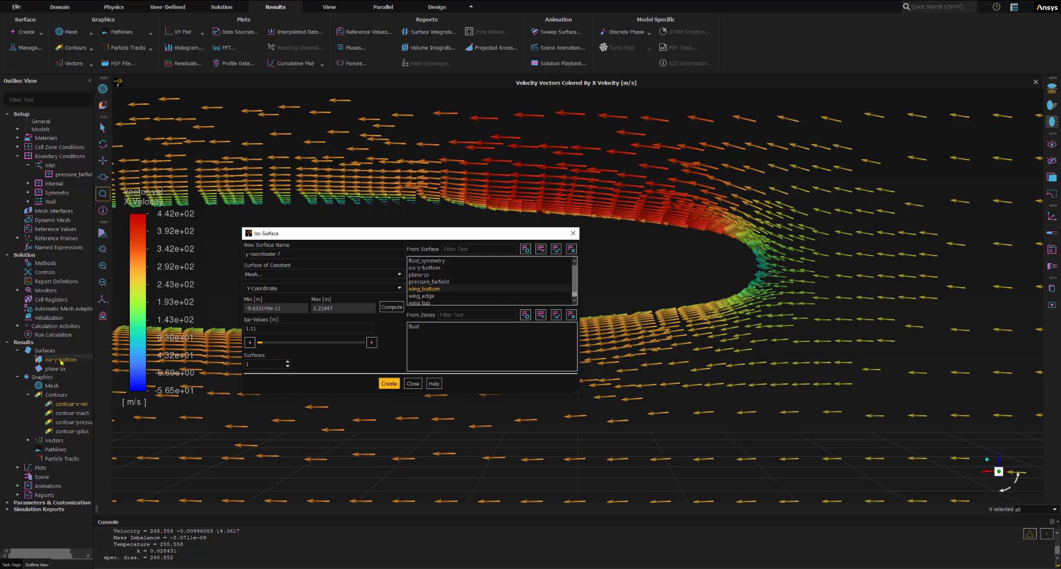
- Name the next iso-surface iso-y-top and replace wing_bottom with wing_top as its source surface
key(ctrl)
key(ctrl)
double_click(297, 254)
drag(296, 255, 241, 257)
key(BackSpace)
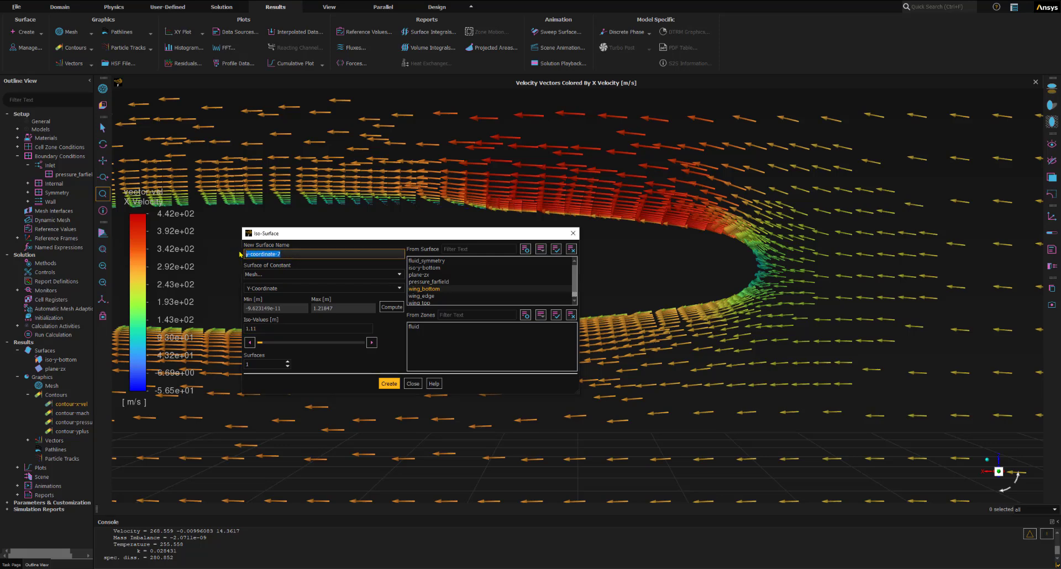
key(Delete)
text(iso-y-top)
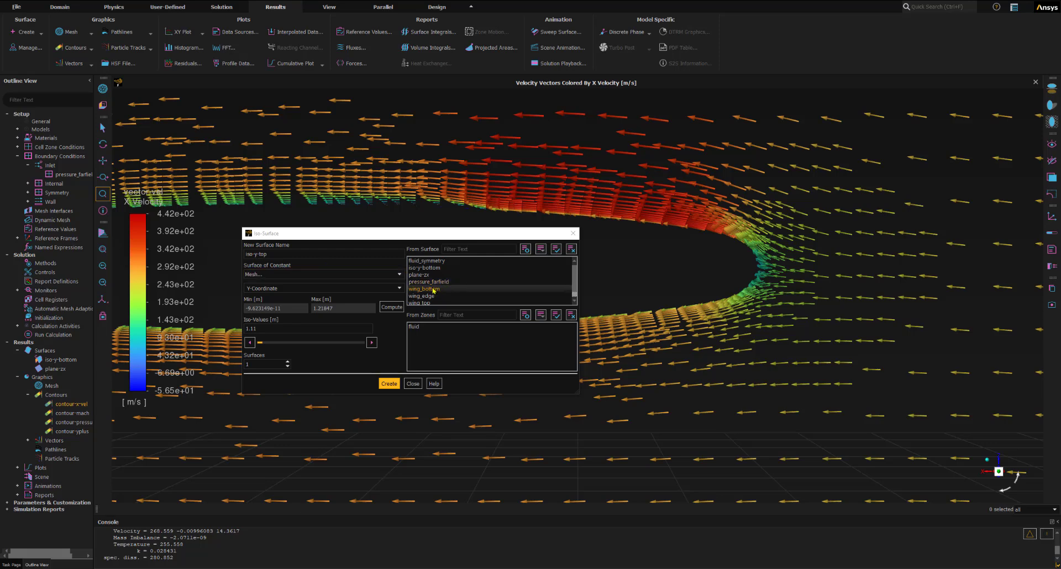
click(433, 290)
click(427, 302)
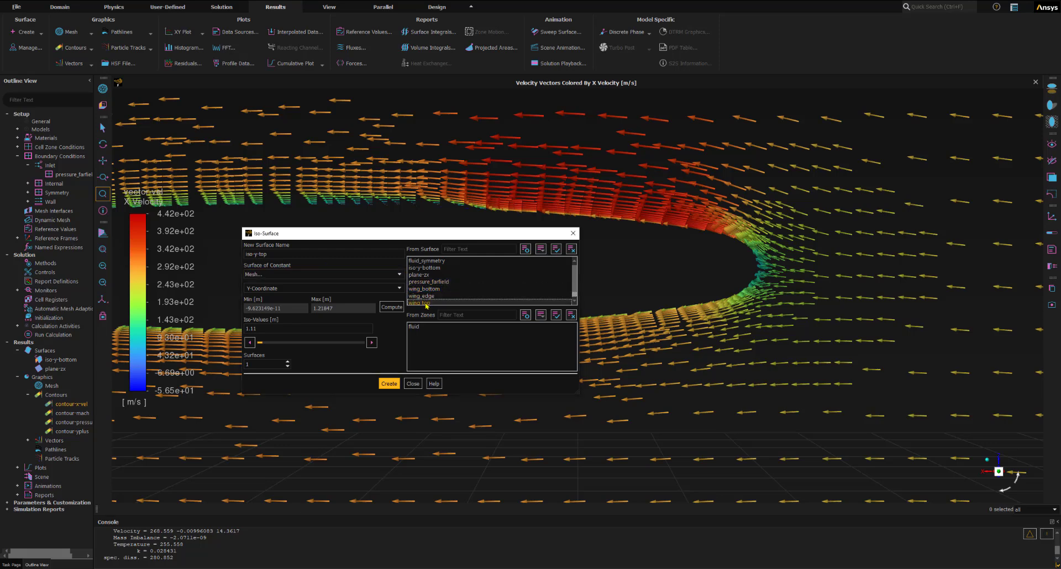
- Take iso-y-top from the wing_top surface, compute its Y-Coordinate range, and create it at an iso-value of 1.11 m
click(423, 296)
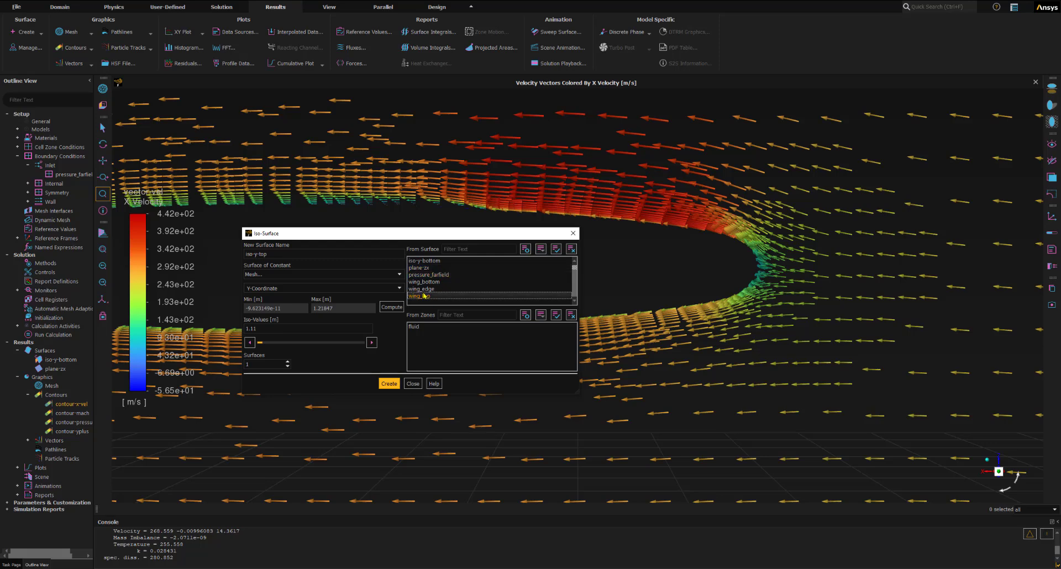
click(391, 308)
click(262, 328)
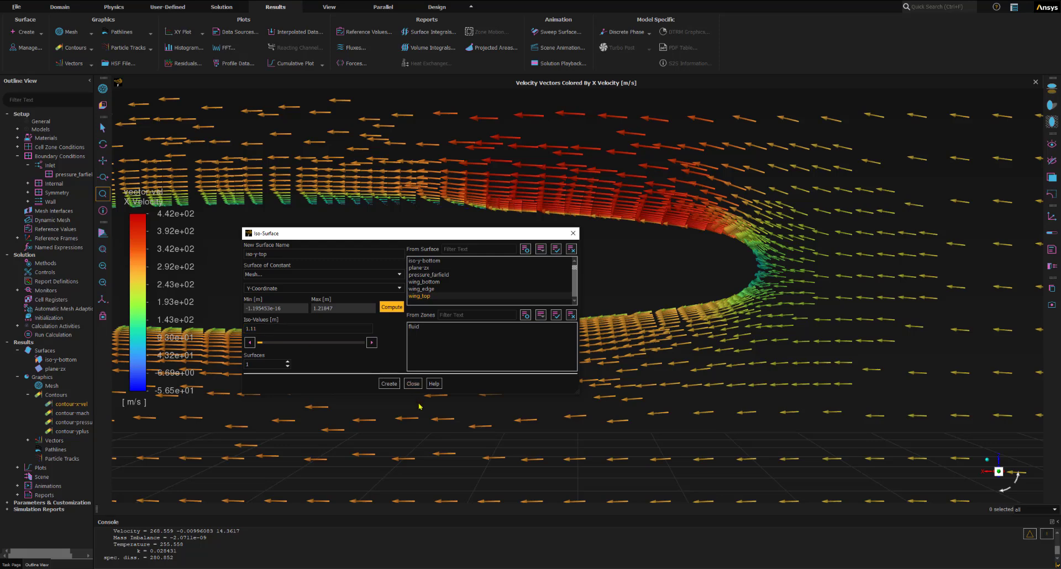
click(389, 384)
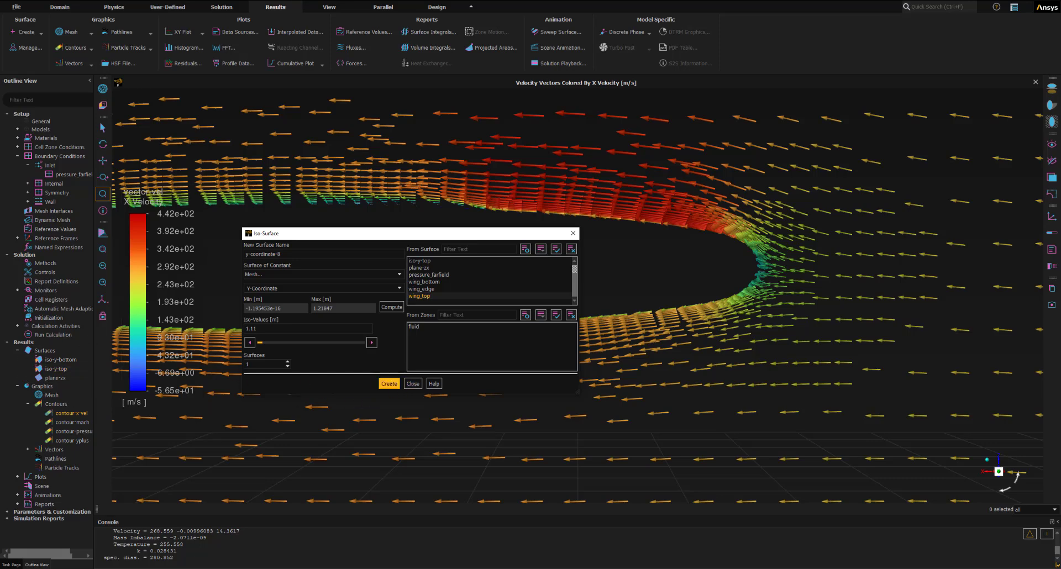
click(413, 384)
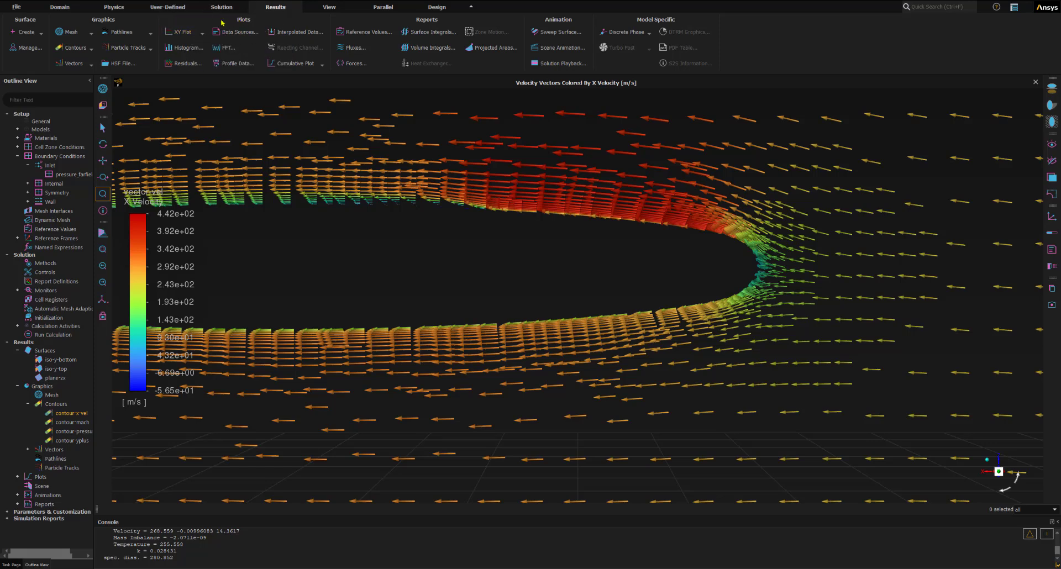
- Start a new solution XY plot and name it xy-x-shear-stress
click(202, 32)
click(176, 44)
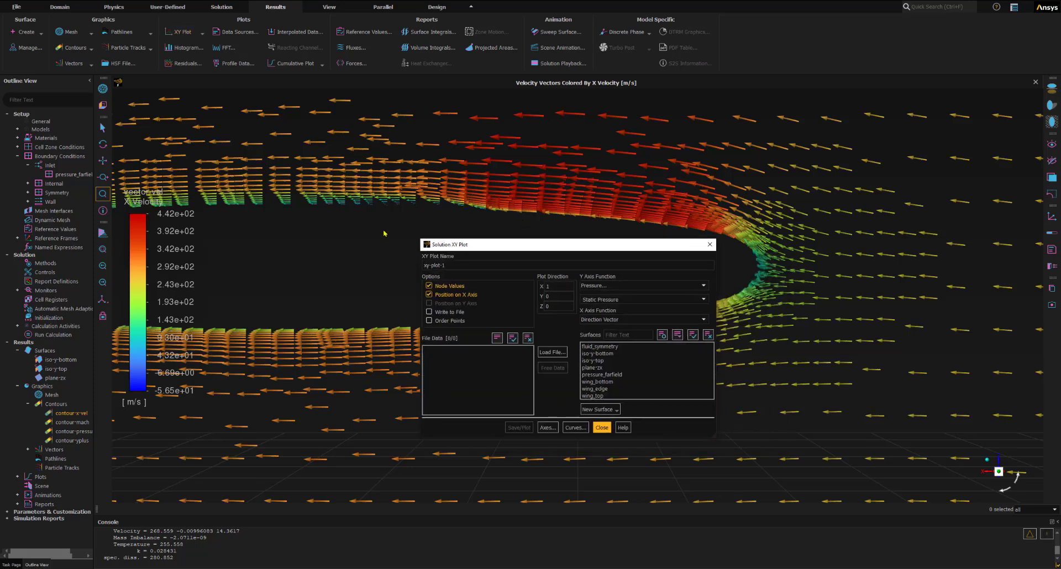
drag(469, 249, 193, 194)
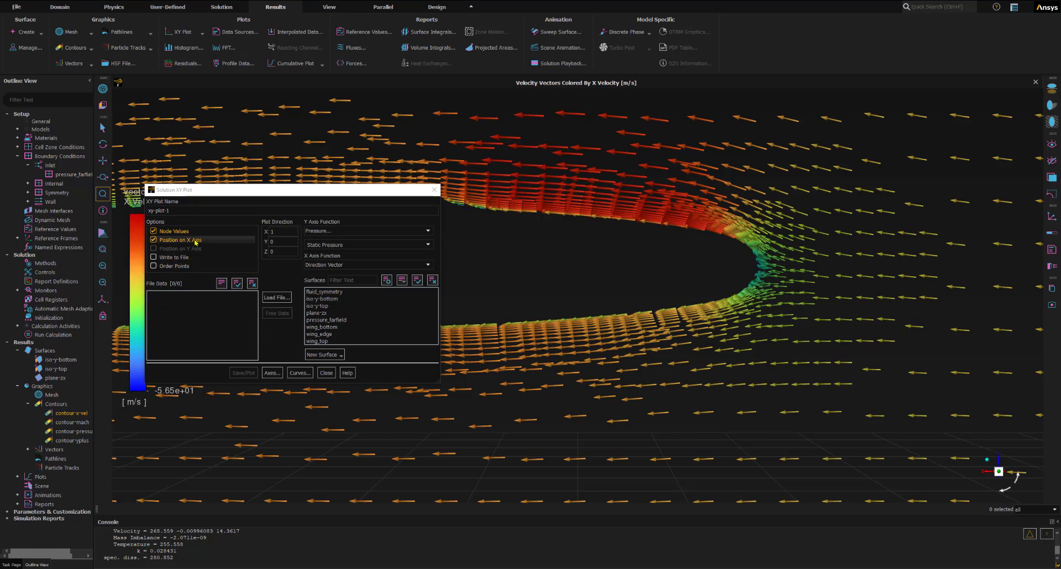
drag(199, 211, 139, 211)
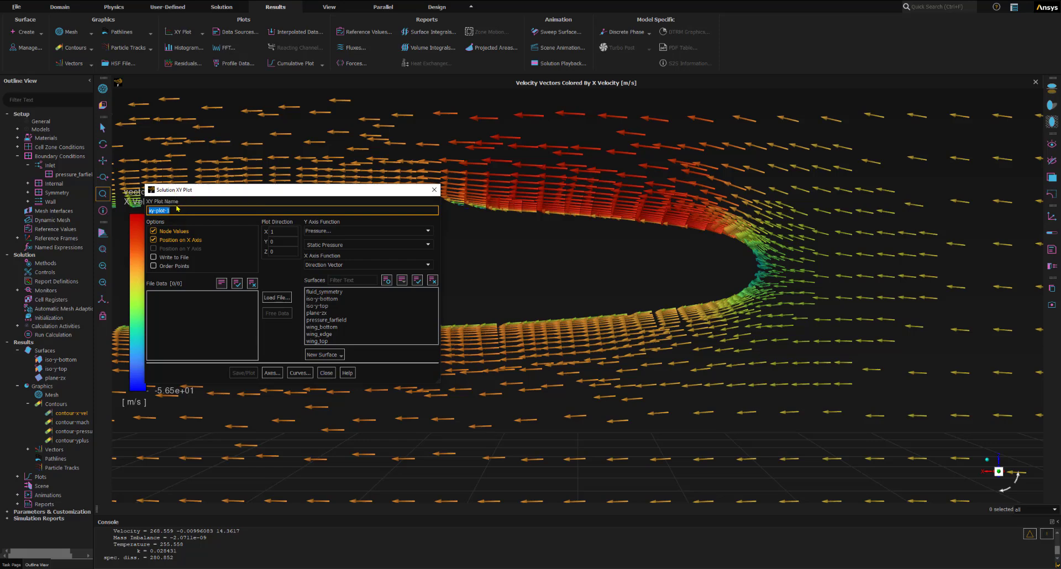
text(xy-x-shear-stress)
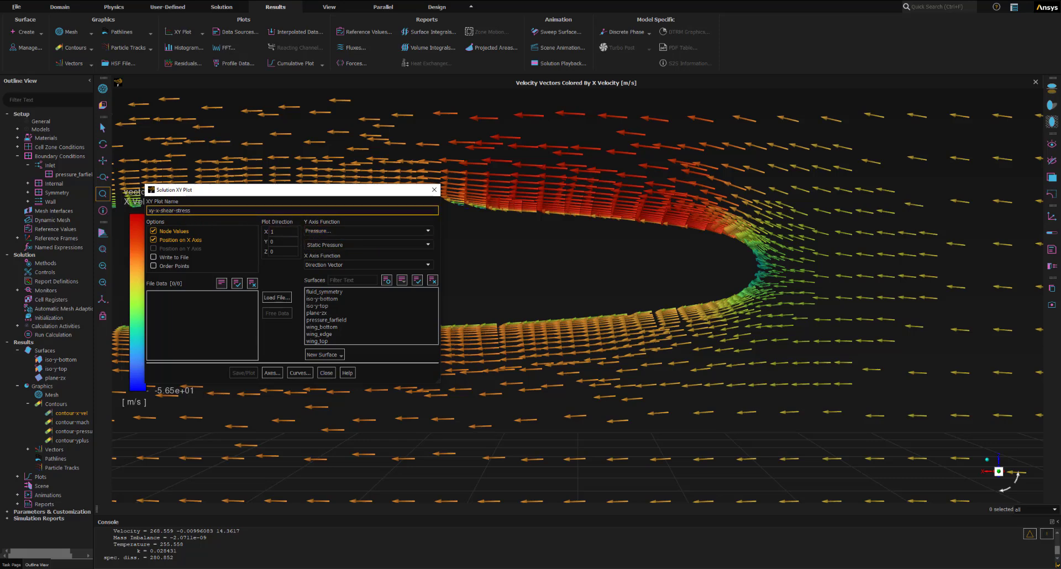
click(56, 174)
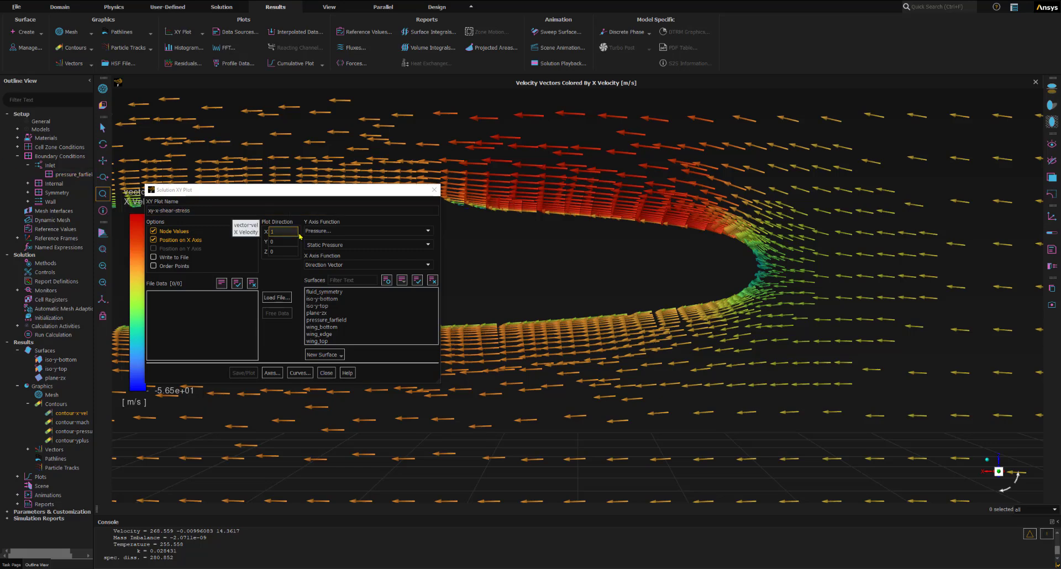
- Set the plot's Y axis function to Wall Fluxes, X-Wall Shear Stress
click(317, 231)
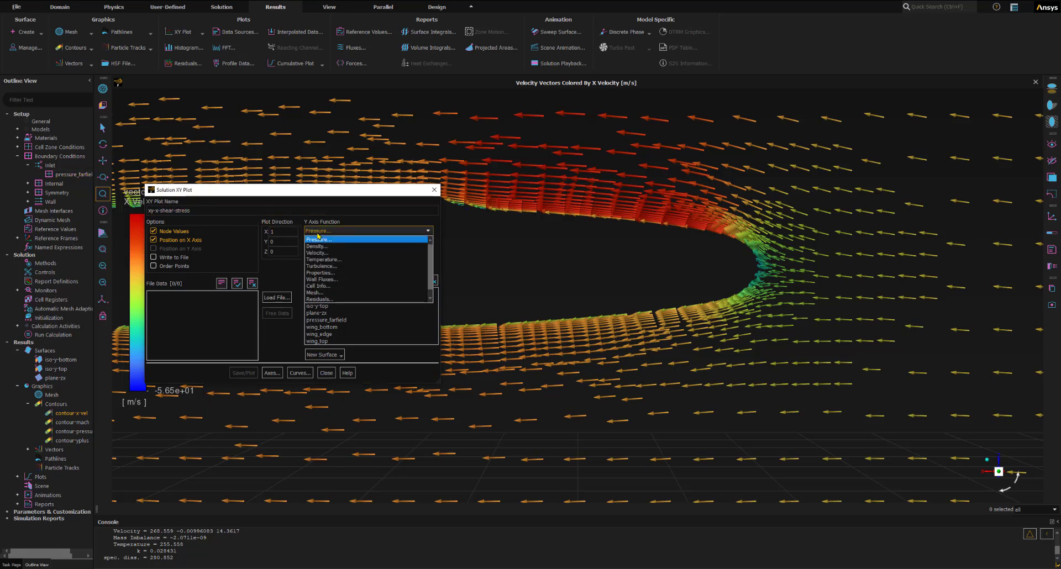
click(326, 279)
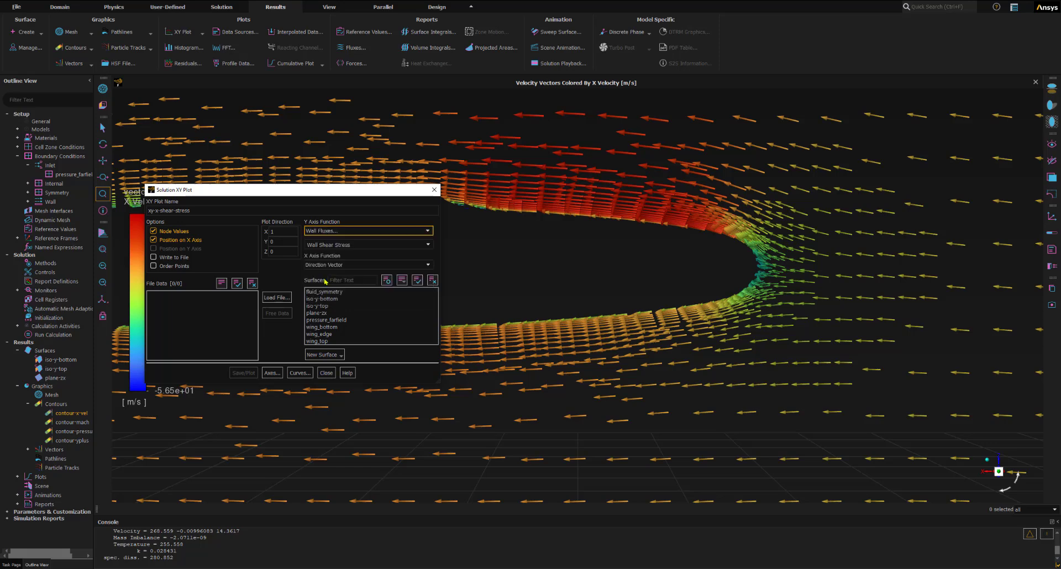
click(428, 245)
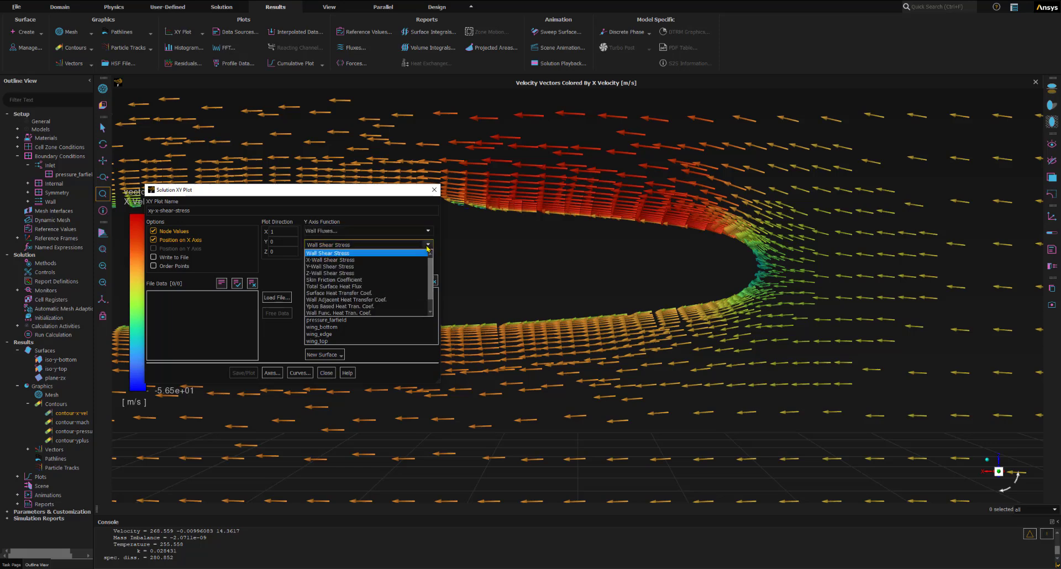
click(328, 260)
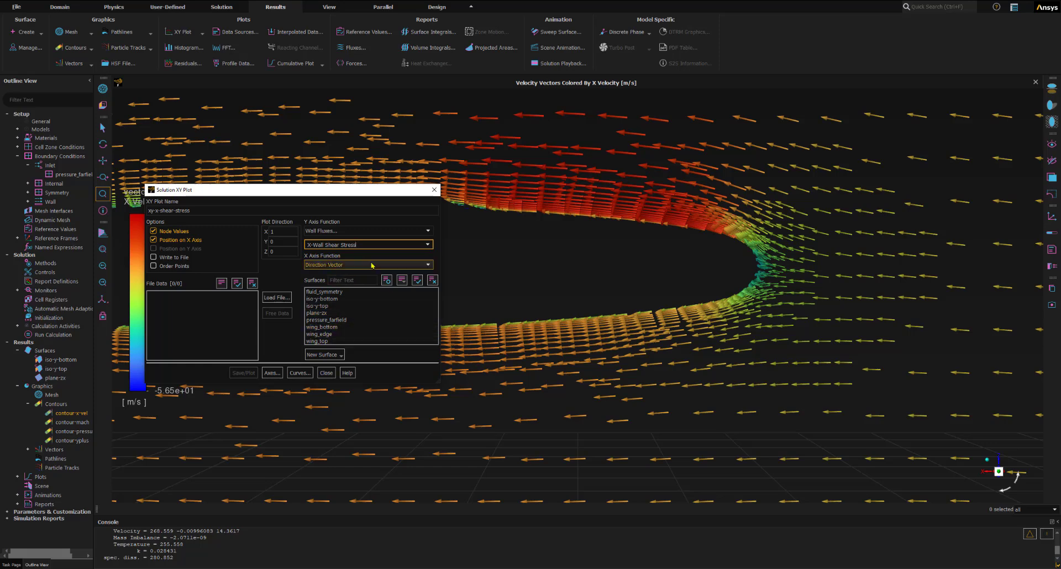
- Save and plot the X-wall shear stress for the iso-y-bottom and iso-y-top surfaces
click(321, 299)
click(325, 306)
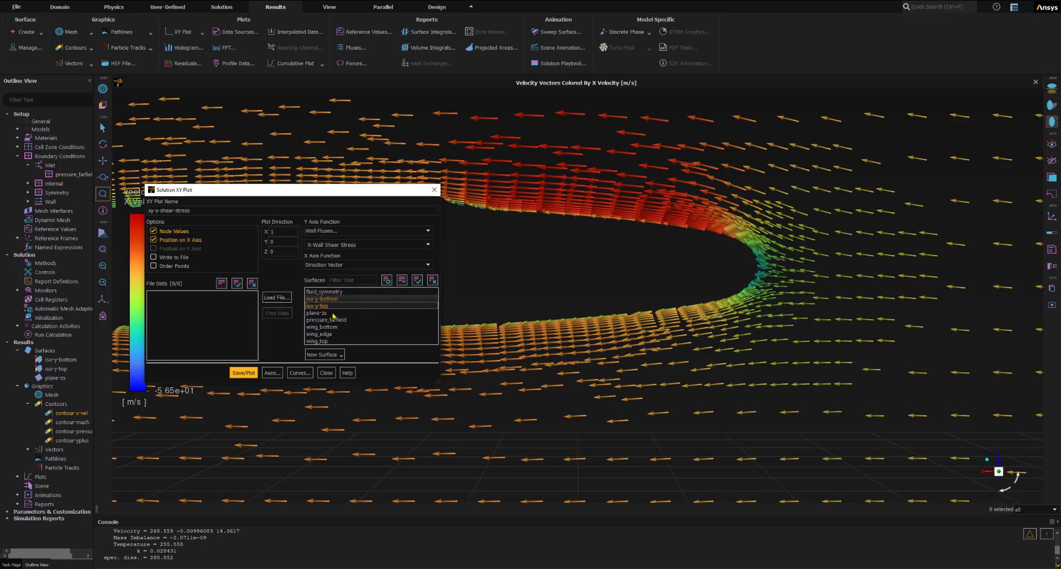
click(244, 374)
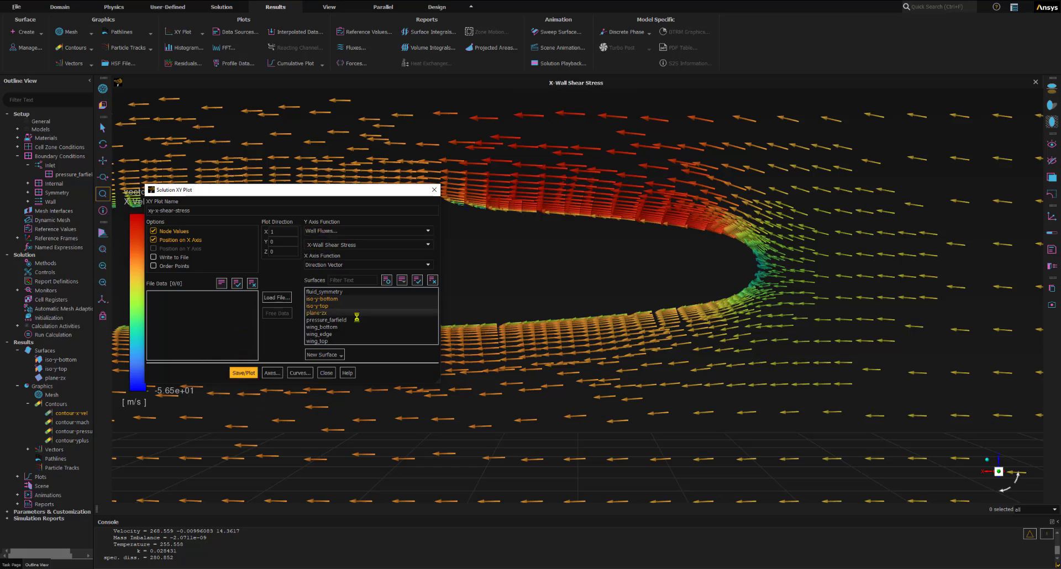
click(325, 374)
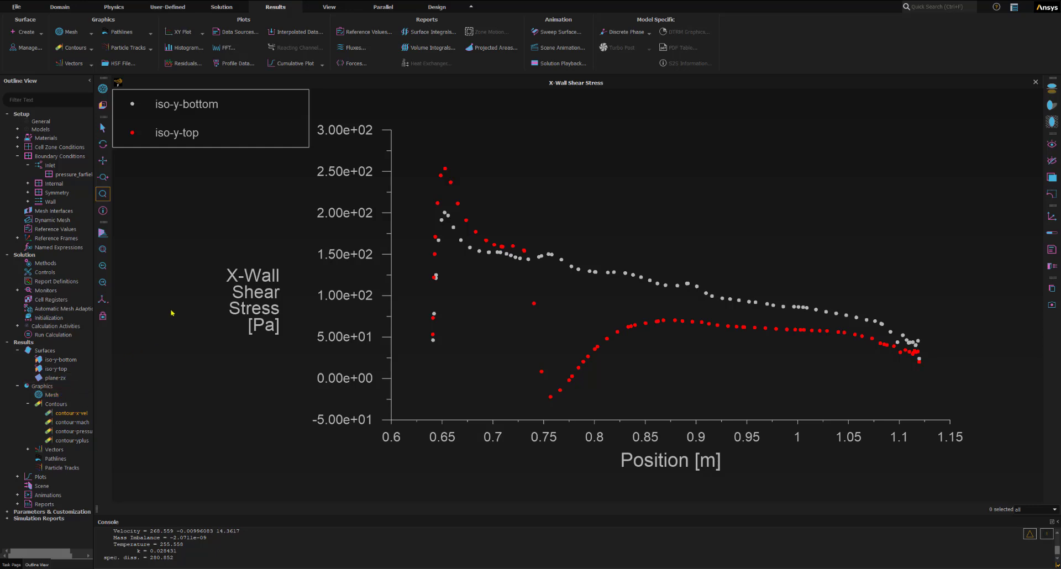
- Write the case and data files to the external_compressible folder, removing the extension from the file name wing.cas.h5
click(17, 7)
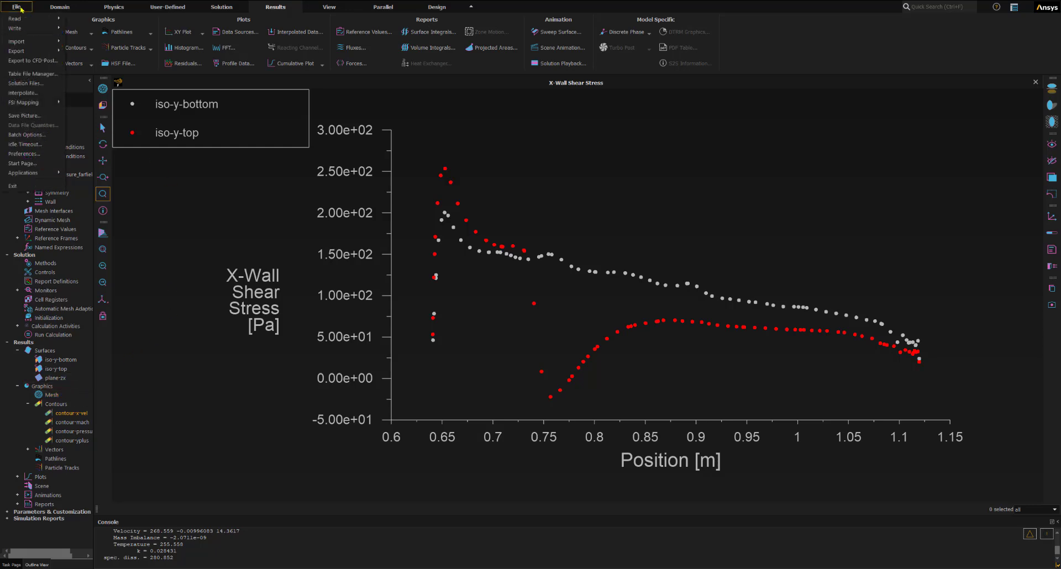
mouse_move(22, 29)
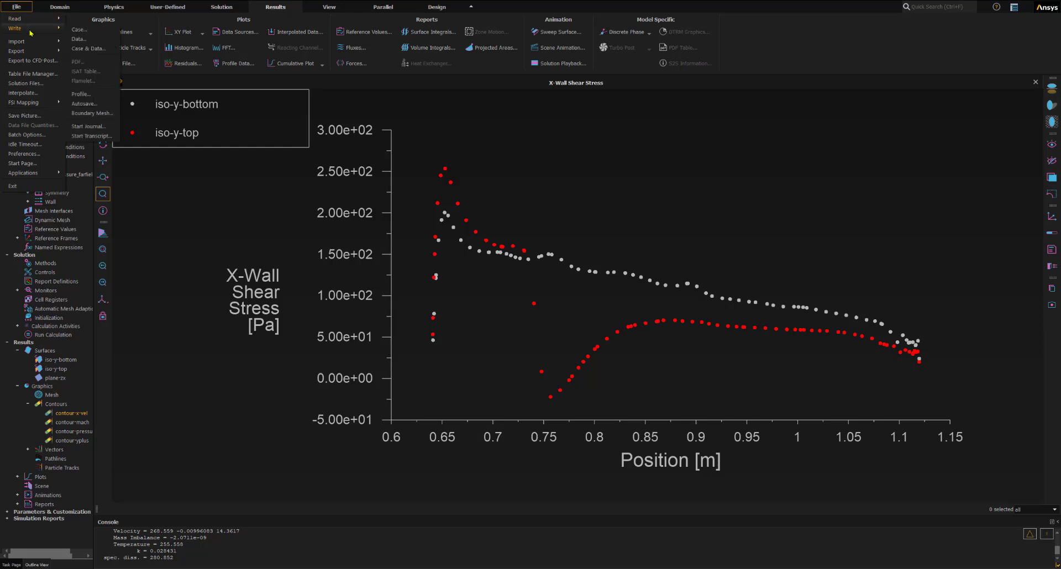
click(88, 49)
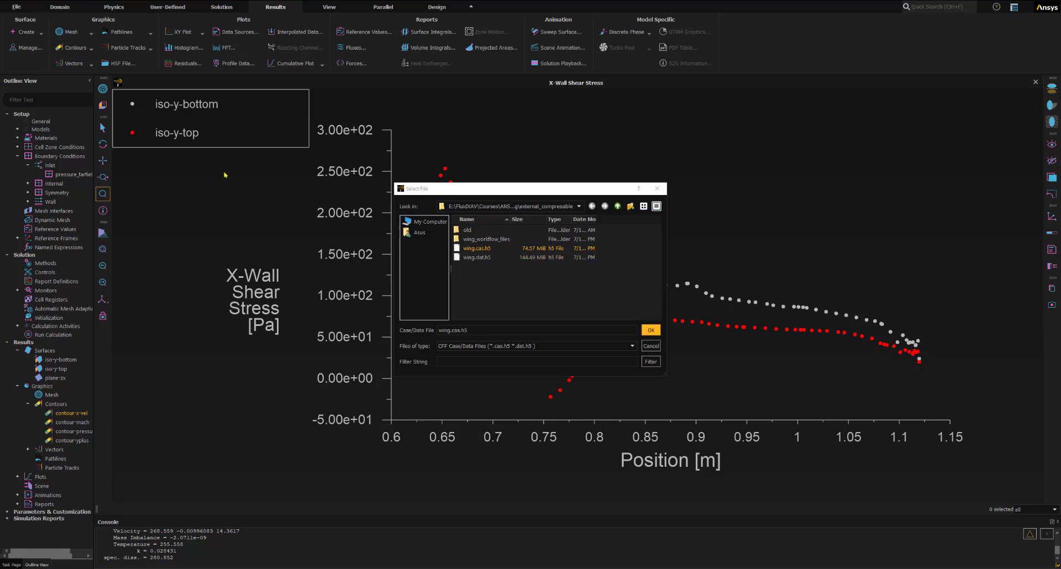
click(478, 331)
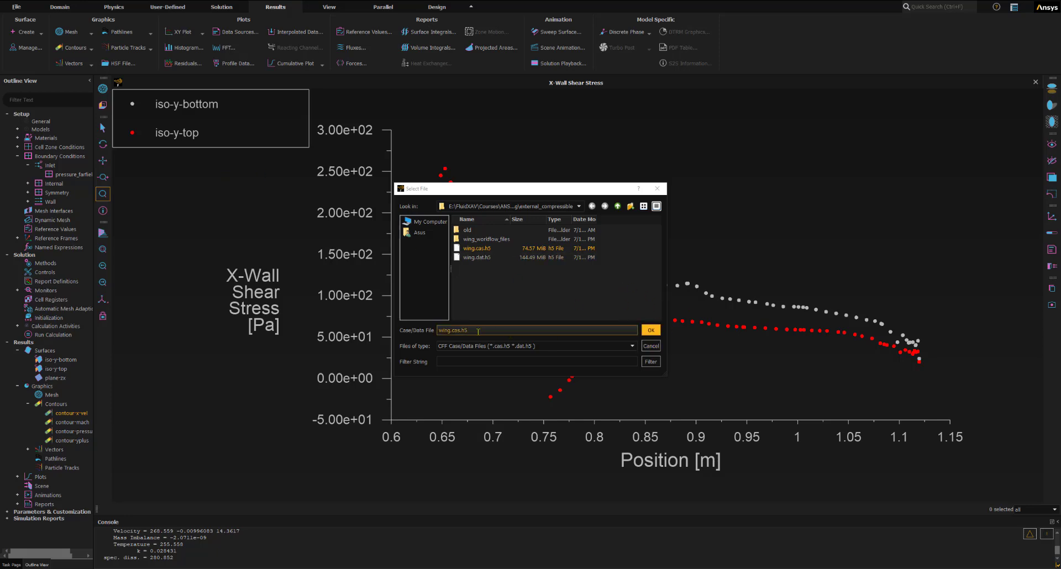
click(450, 331)
drag(452, 330, 481, 328)
key(BackSpace)
key(Return)
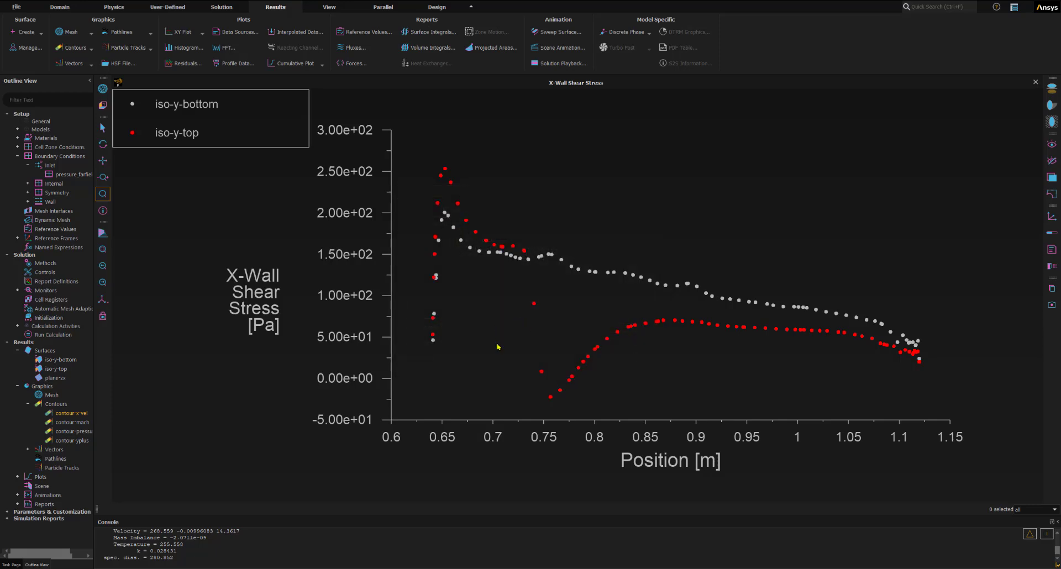